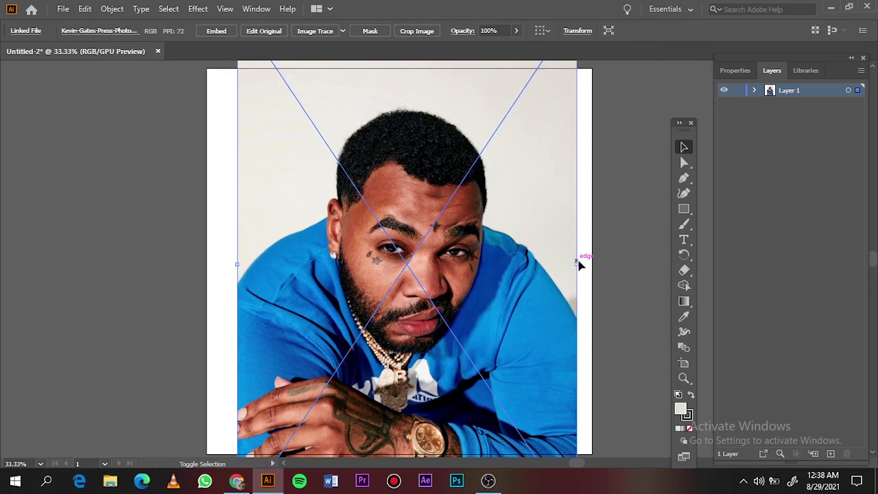
Enlarge and fade the reference photo, lock it, and add a new layer.
mouse_move(576, 264)
mouse_down()
mouse_move(597, 237)
mouse_move(625, 294)
mouse_up()
click(515, 30)
drag(519, 46, 500, 48)
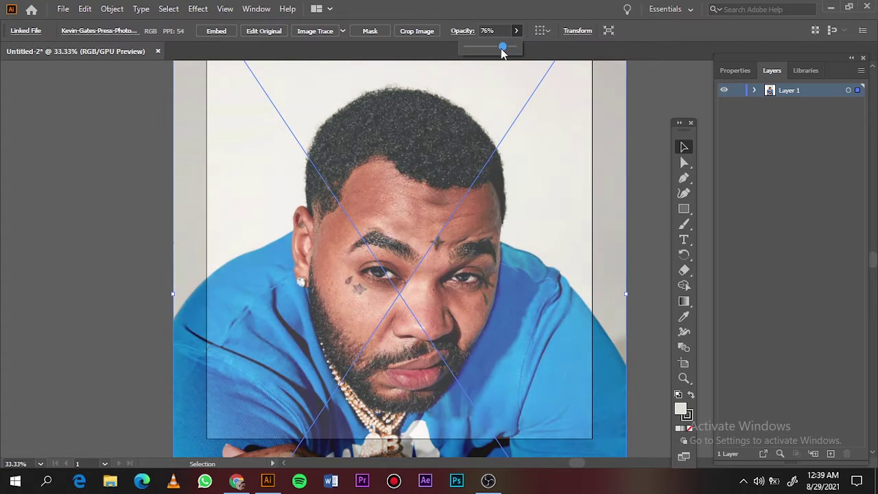
key(ctrl+2)
click(830, 453)
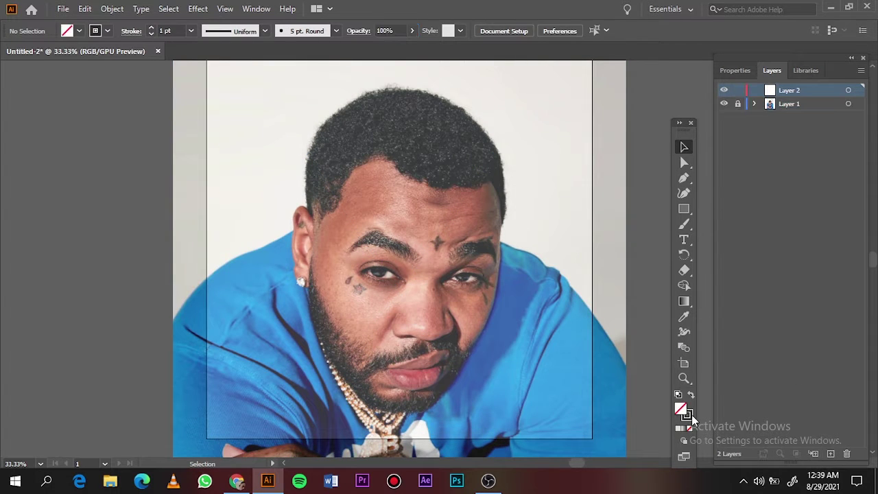
Set the fill to black 000000 and draw a long thin ellipse.
double_click(681, 410)
text(000000)
key(Return)
key(l)
scroll(219, 165, up, 3)
drag(211, 146, 610, 151)
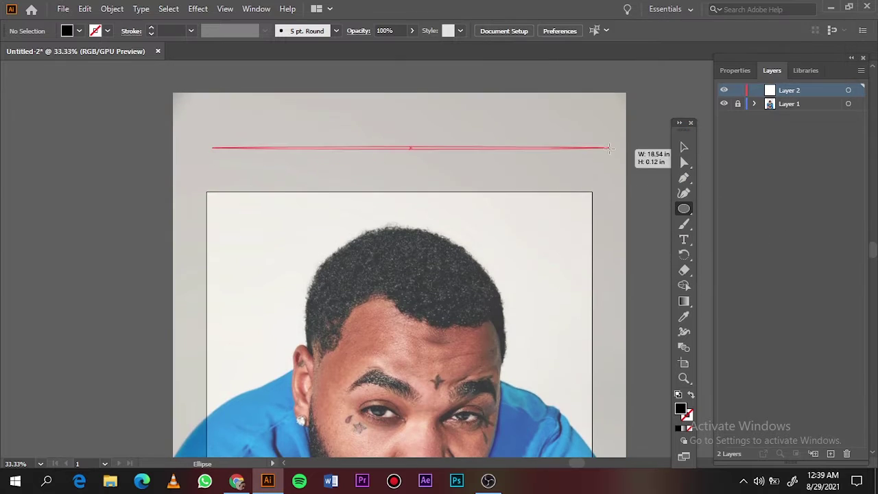
scroll(410, 151, up, 10)
Turn the thin black ellipse into a new Art Brush.
drag(394, 226, 382, 290)
key(F5)
click(306, 130)
click(389, 272)
click(408, 331)
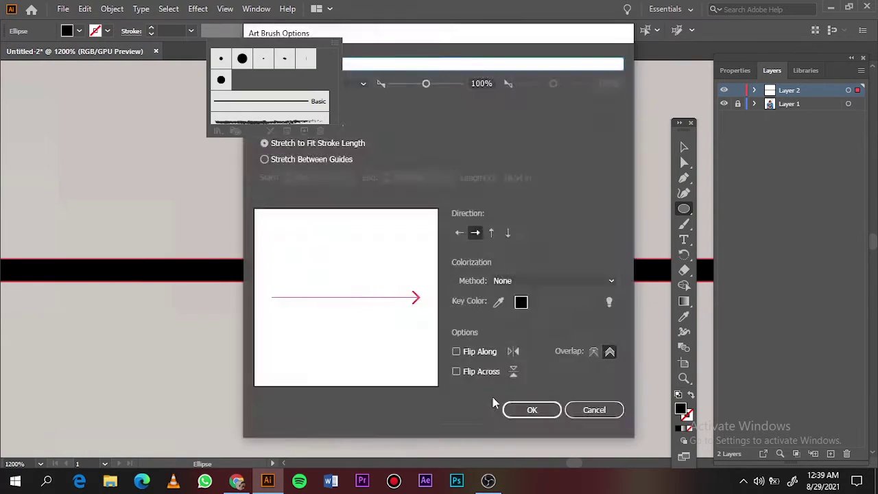
click(529, 407)
Switch to the Paintbrush with the new brush and try, then undo, an eyelid stroke.
scroll(305, 161, down, 5)
scroll(305, 161, up, 3)
key(b)
scroll(305, 161, down, 2)
drag(198, 180, 353, 154)
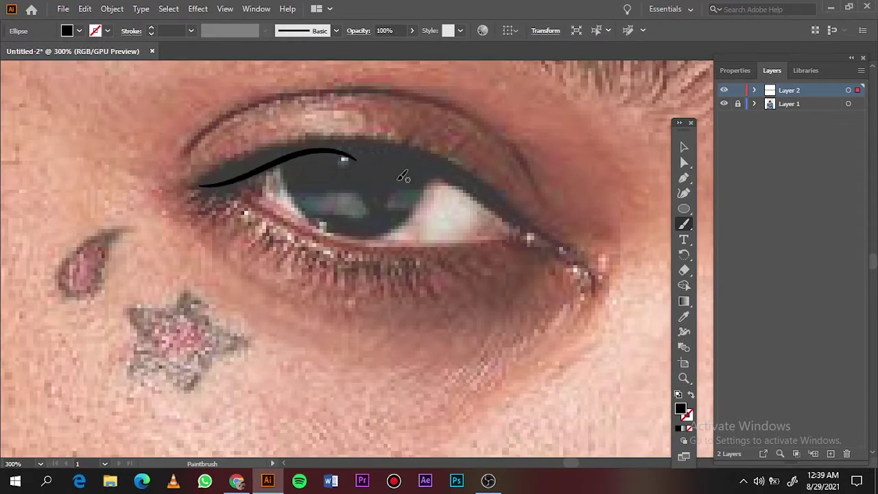
key(ctrl+z)
scroll(566, 146, down, 3)
scroll(526, 201, down, 5)
scroll(526, 201, up, 3)
scroll(526, 201, up, 2)
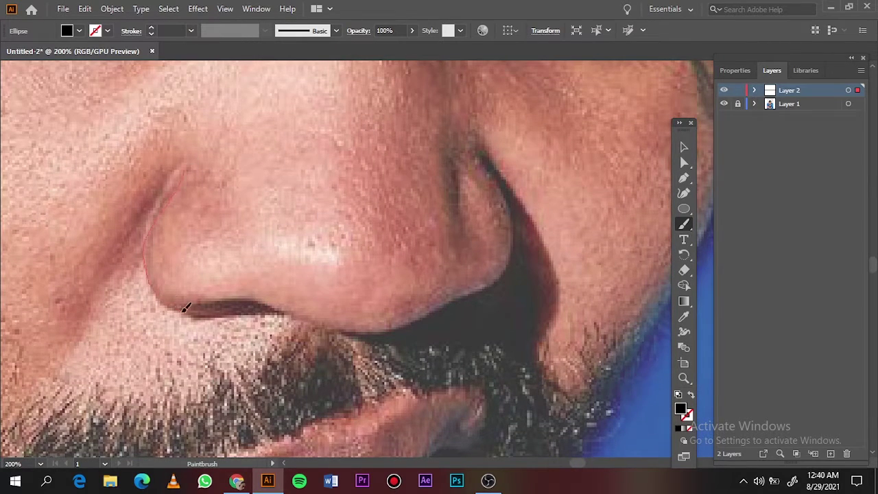
Trace the nostril curve and two thin lines beside the nose.
drag(184, 309, 241, 305)
drag(175, 173, 129, 237)
drag(141, 226, 86, 327)
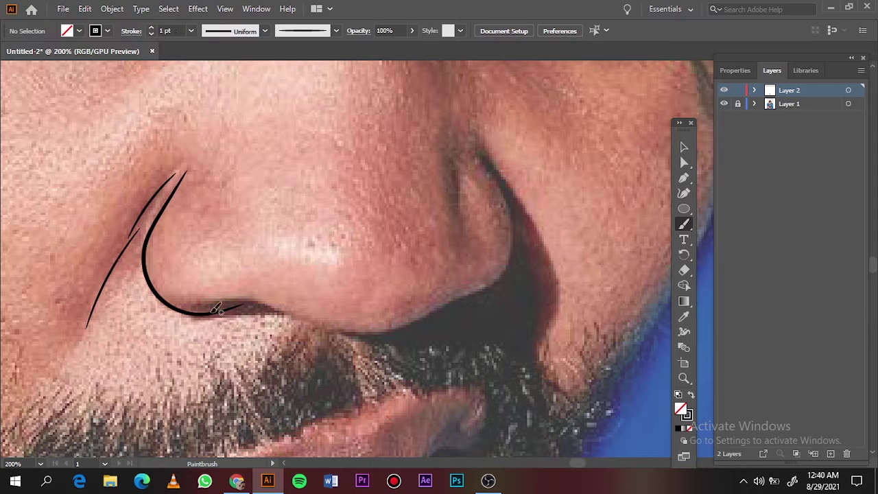
drag(329, 321, 466, 298)
key(ctrl+z)
Outline the upper lip, lower lip and the line between the lips.
drag(484, 152, 482, 154)
scroll(249, 311, down, 5)
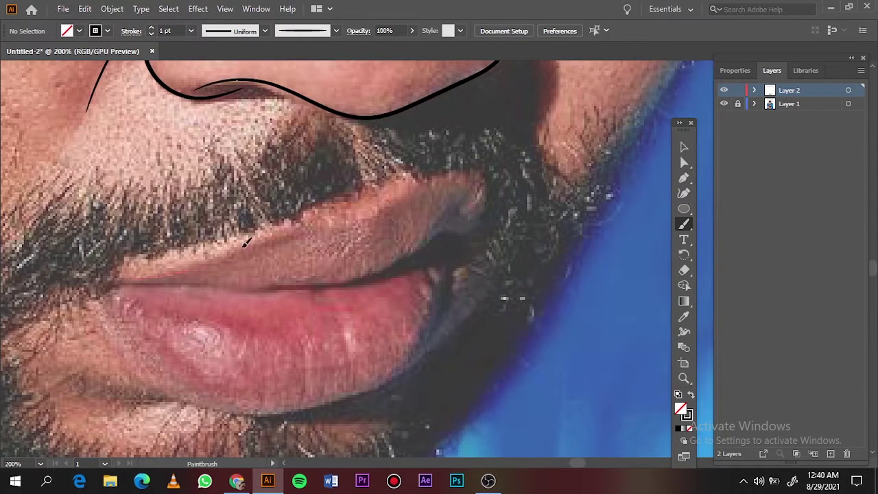
drag(118, 281, 363, 202)
key(ctrl+z)
drag(470, 234, 479, 172)
drag(203, 252, 130, 278)
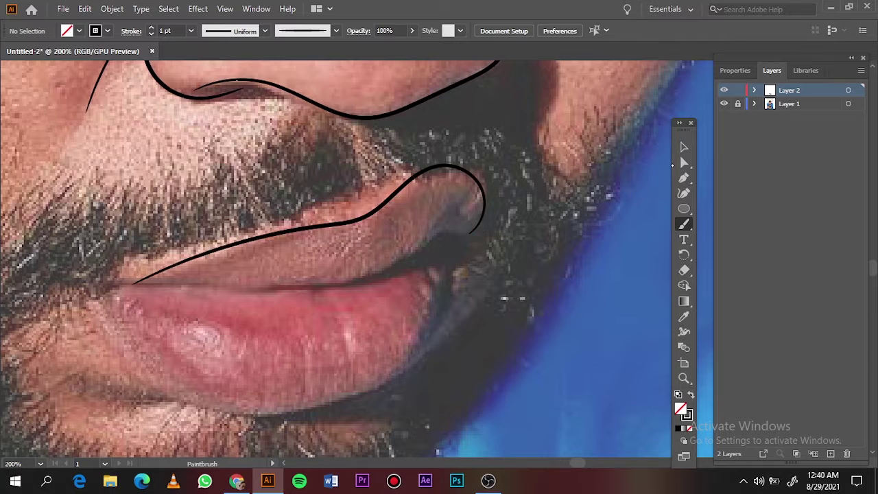
key(ctrl+z)
drag(439, 240, 373, 205)
drag(205, 250, 106, 284)
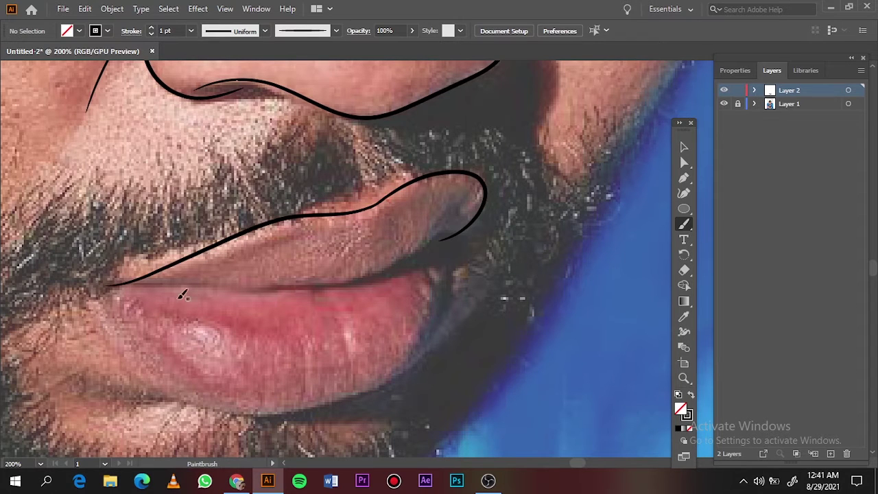
drag(453, 258, 107, 288)
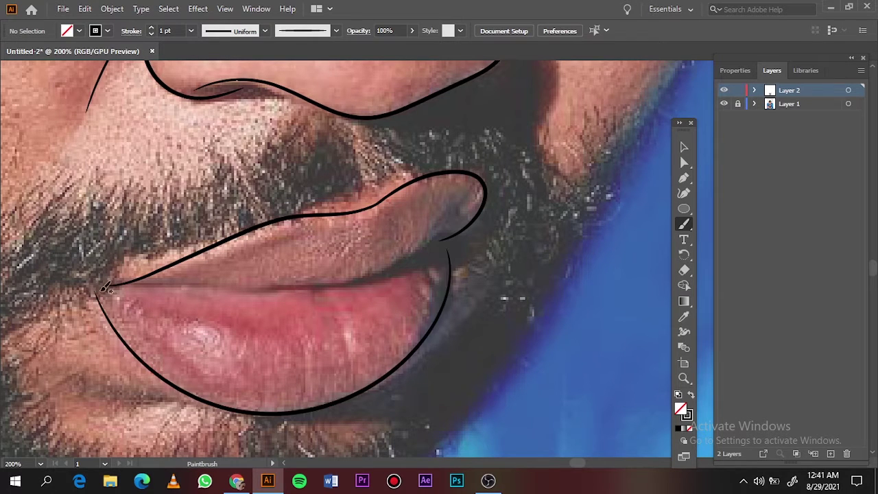
drag(307, 291, 441, 237)
Refine the middle lip line and retrace the lip strokes toward the corner.
scroll(96, 288, up, 5)
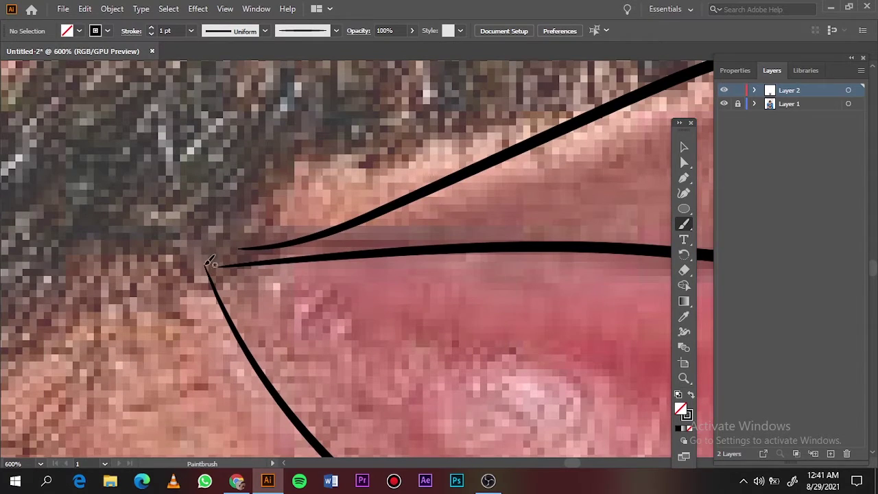
drag(210, 260, 437, 177)
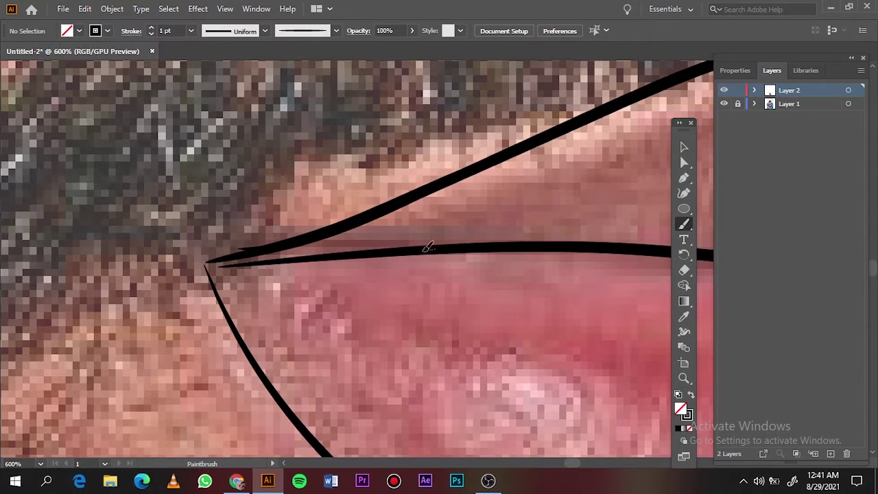
drag(427, 247, 206, 263)
drag(574, 247, 384, 254)
scroll(216, 261, up, 3)
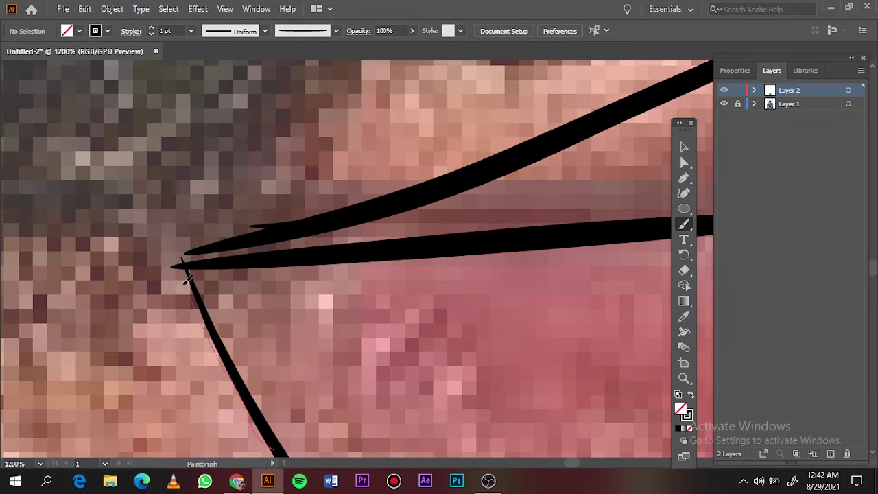
scroll(459, 193, down, 2)
mouse_move(466, 94)
mouse_down()
mouse_move(198, 186)
mouse_move(305, 405)
mouse_up()
scroll(244, 242, down, 3)
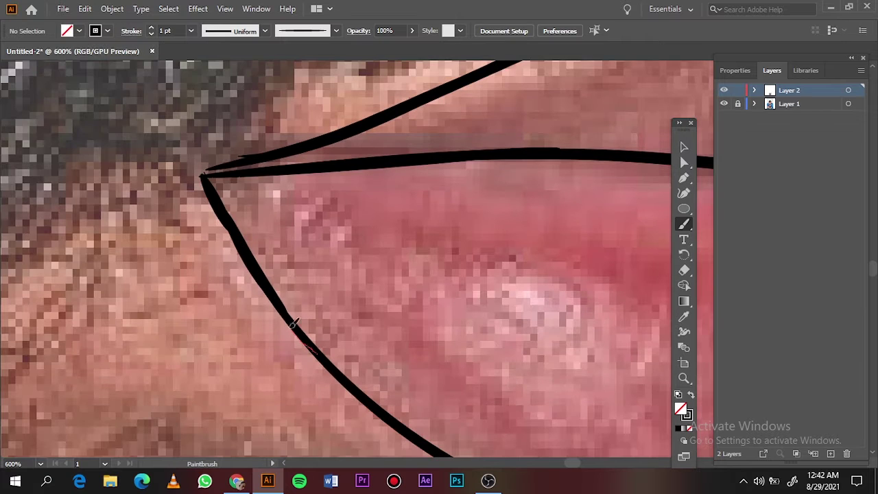
drag(293, 323, 253, 251)
drag(339, 137, 203, 172)
Join the lip corner cleanly to the upper and lower lip lines.
scroll(216, 176, up, 1)
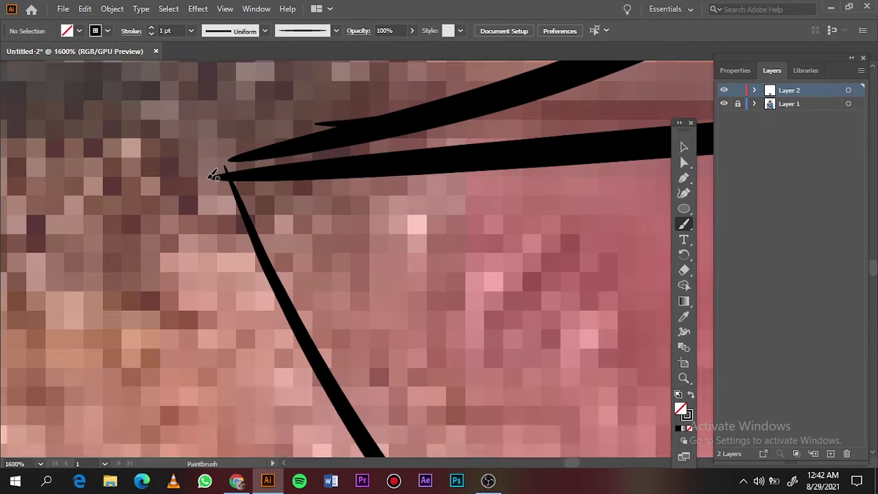
scroll(219, 178, up, 1)
scroll(226, 179, up, 1)
drag(226, 274, 549, 201)
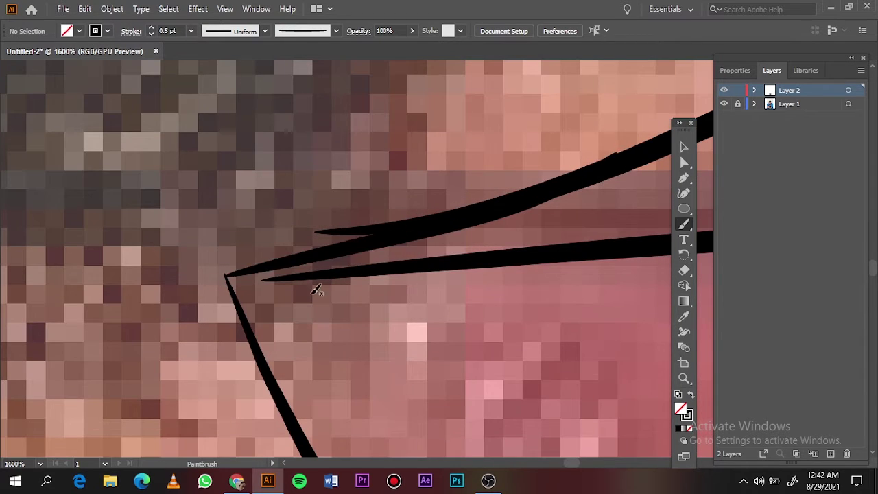
drag(227, 275, 628, 238)
drag(312, 405, 626, 151)
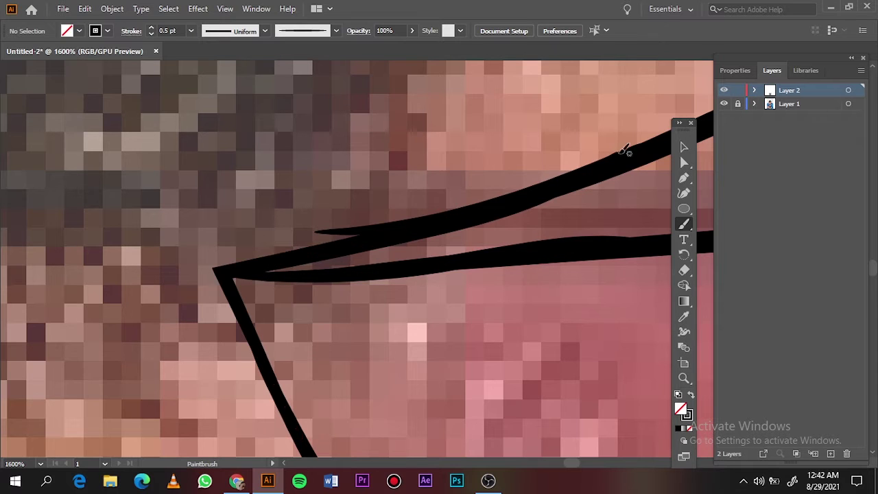
Finish the upper lip, check the lines with the photo hidden, and set a 1 pt brush.
drag(343, 192, 623, 107)
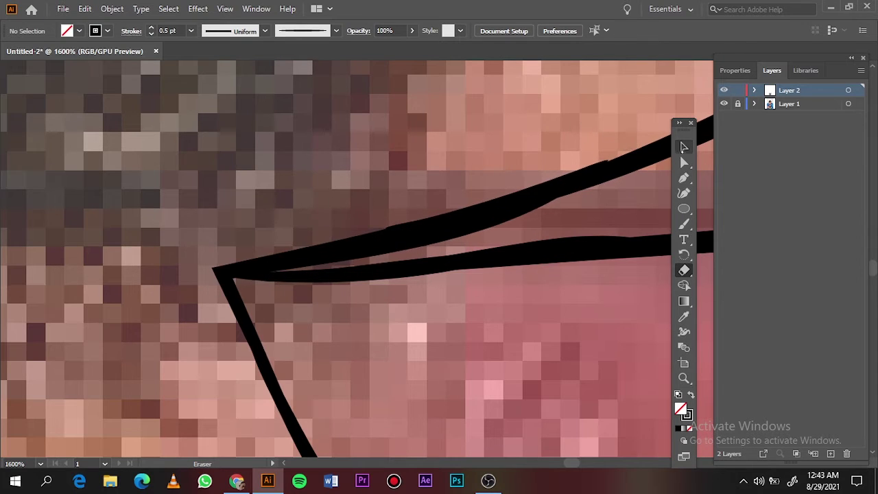
click(682, 149)
key(ctrl+0)
click(724, 103)
scroll(495, 250, up, 5)
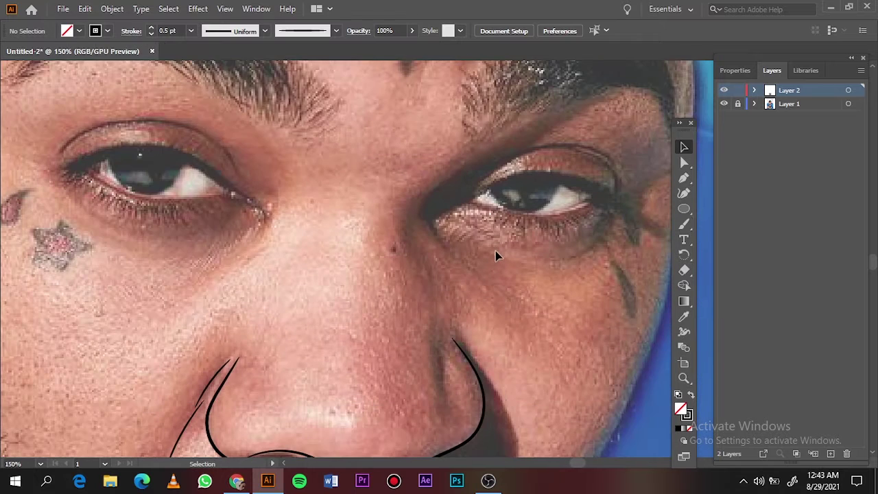
key(b)
key(bracketright)
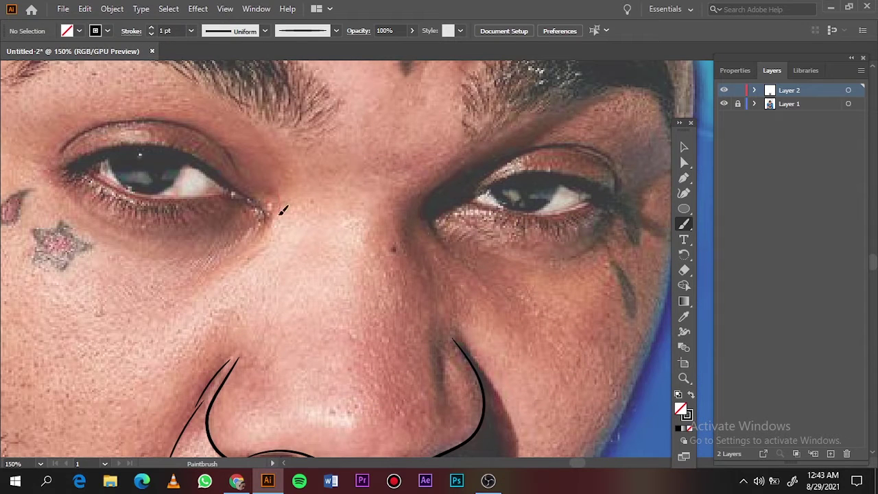
scroll(259, 270, up, 1)
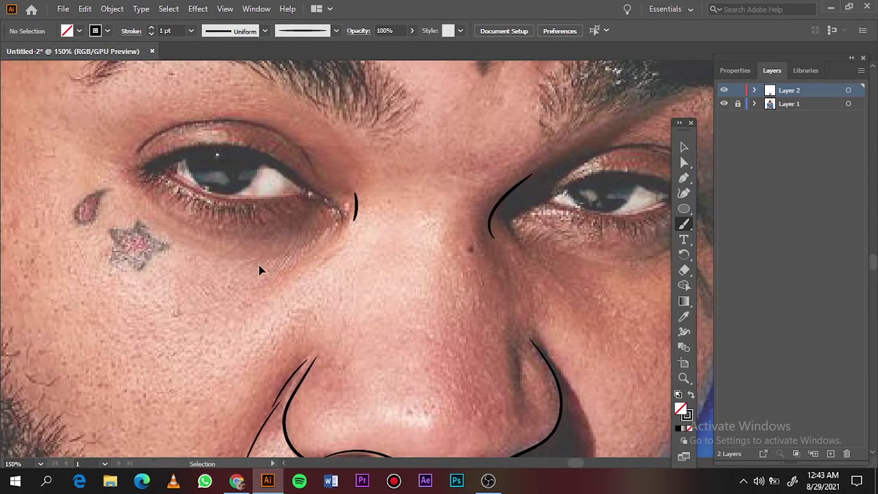
scroll(258, 185, up, 3)
Draw a thick upper eyelid stroke and the iris arc inside the eye.
drag(539, 267, 576, 278)
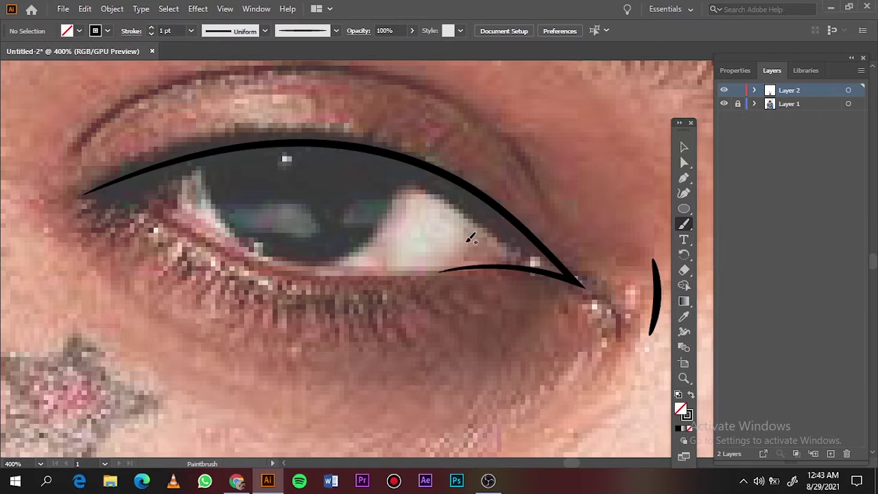
key(ctrl+z)
mouse_move(470, 271)
mouse_down()
mouse_move(429, 175)
mouse_move(90, 192)
mouse_move(194, 146)
mouse_up()
key(ctrl+z)
mouse_move(525, 237)
mouse_down()
mouse_move(533, 255)
mouse_move(508, 266)
mouse_up()
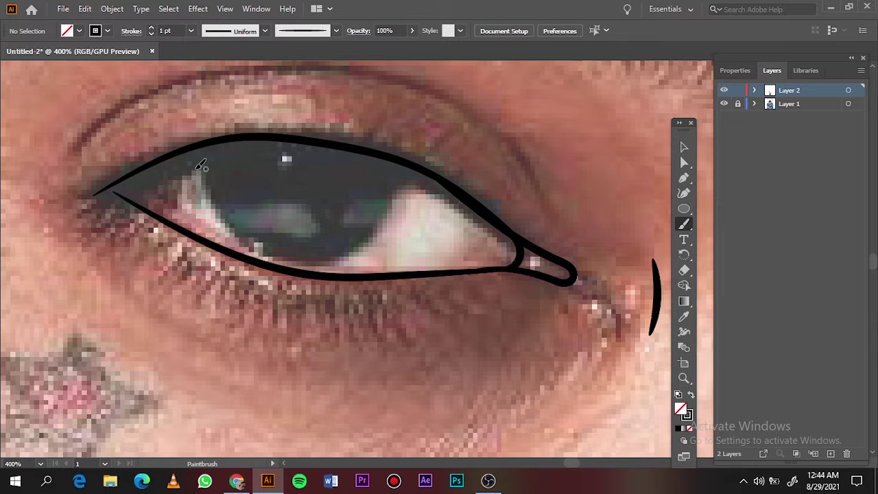
drag(298, 254, 300, 255)
key(ctrl+z)
drag(365, 244, 407, 171)
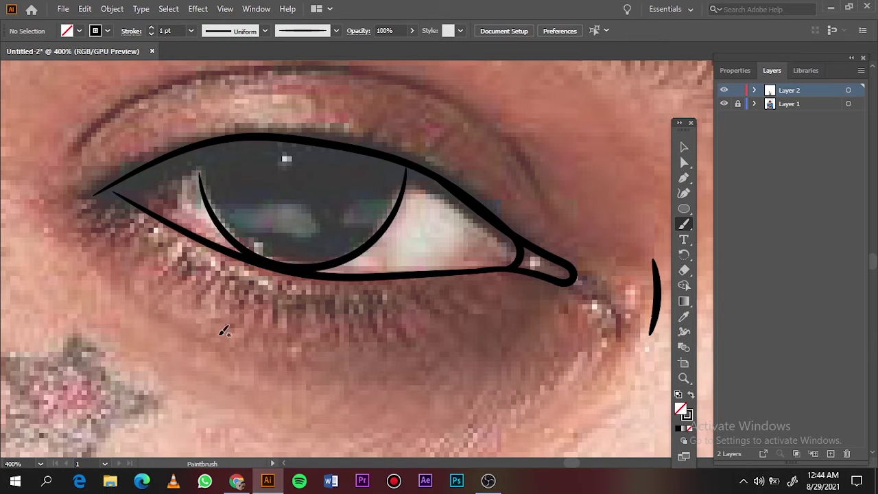
scroll(223, 303, up, 1)
At 0.75 pt, draw the eyelid crease above the eye toward the outer corner.
click(191, 30)
click(199, 72)
drag(83, 167, 231, 98)
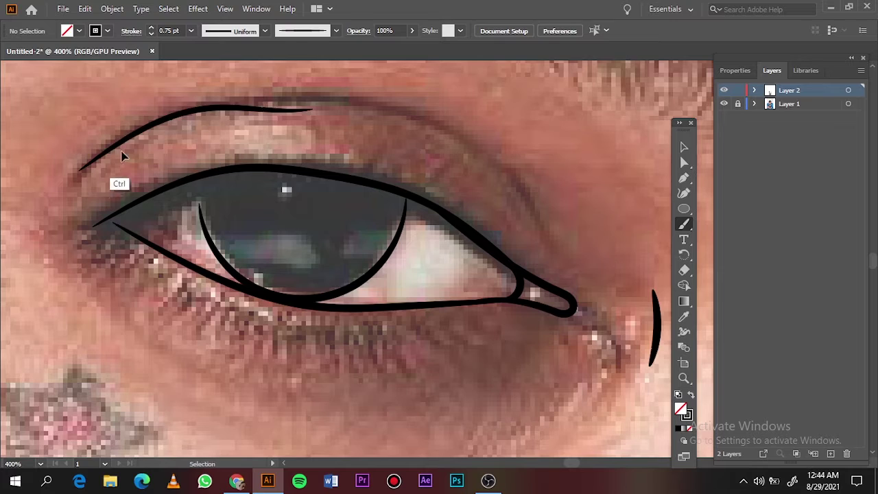
key(ctrl+z)
drag(83, 175, 301, 100)
drag(246, 107, 427, 123)
drag(399, 126, 559, 218)
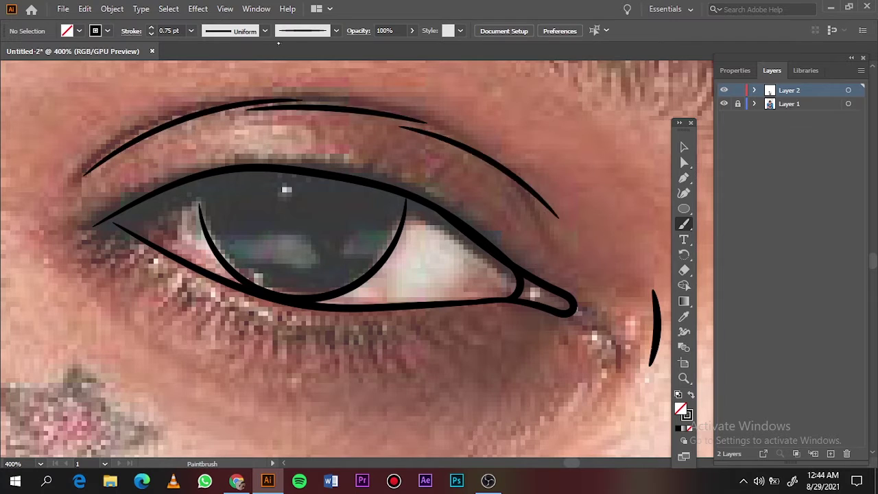
At 0.5 pt, draw two crease lines at the outer eye corner.
click(191, 31)
click(212, 58)
scroll(288, 172, down, 1)
scroll(370, 294, down, 2)
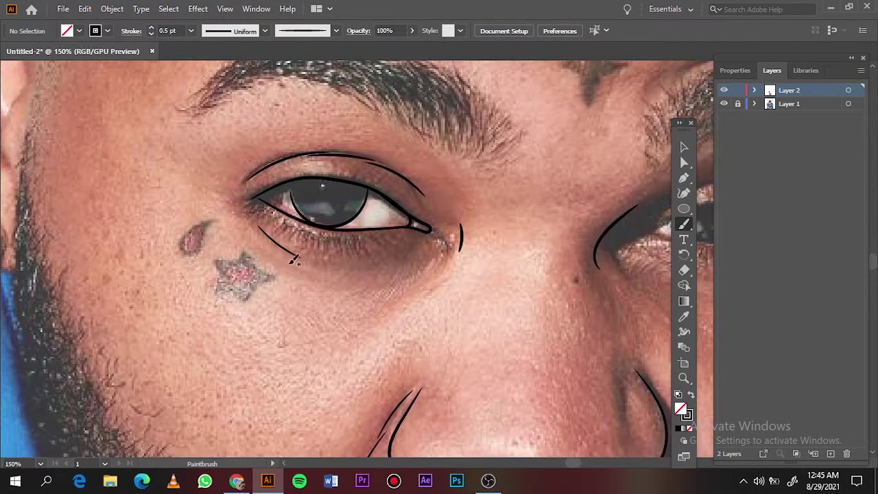
key(ctrl+z)
scroll(452, 288, up, 2)
drag(480, 221, 490, 274)
drag(496, 242, 442, 309)
At 0.25 pt, add small lashes and short creases at the inner and outer corners.
click(190, 30)
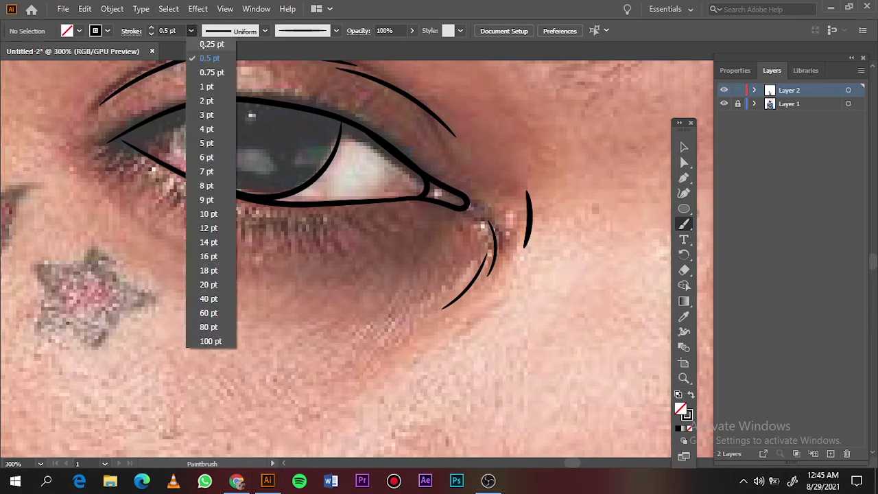
click(206, 44)
drag(129, 159, 117, 169)
drag(132, 169, 115, 184)
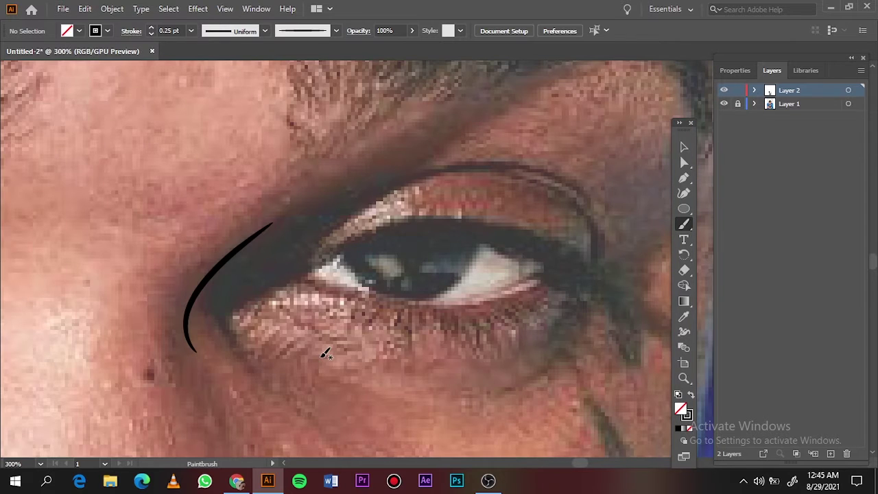
drag(222, 315, 254, 371)
key(ctrl+z)
drag(223, 310, 248, 353)
drag(579, 313, 518, 388)
drag(579, 280, 541, 340)
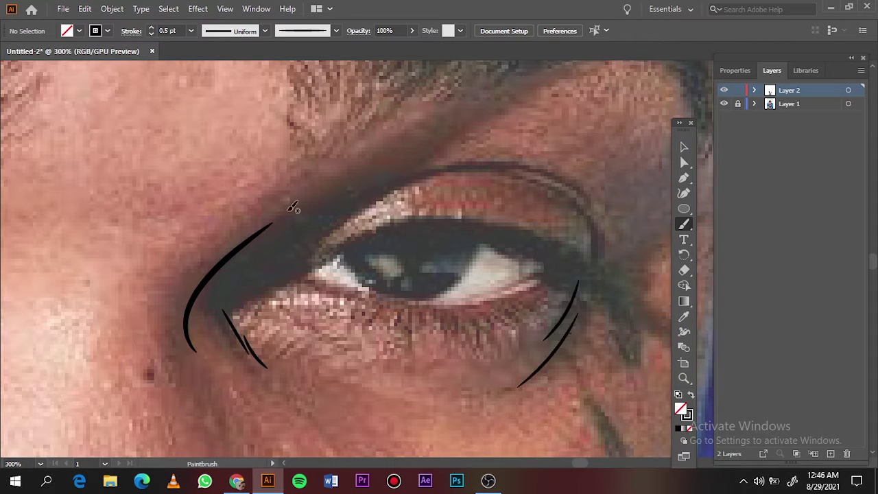
Trace the lower and upper eyelids at 1 pt and the lid crease at 0.75 pt.
click(151, 28)
drag(539, 280, 577, 271)
drag(306, 280, 312, 261)
drag(559, 241, 584, 264)
click(151, 34)
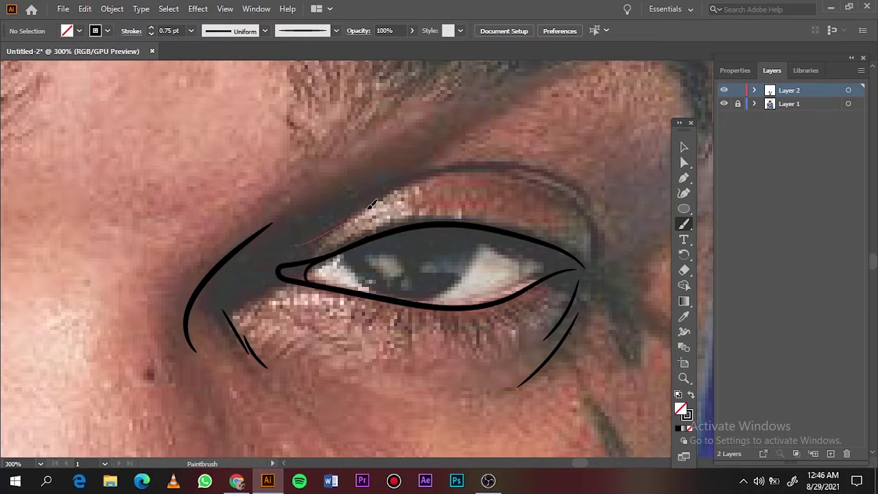
mouse_move(290, 240)
mouse_down()
mouse_move(487, 166)
mouse_move(593, 203)
mouse_up()
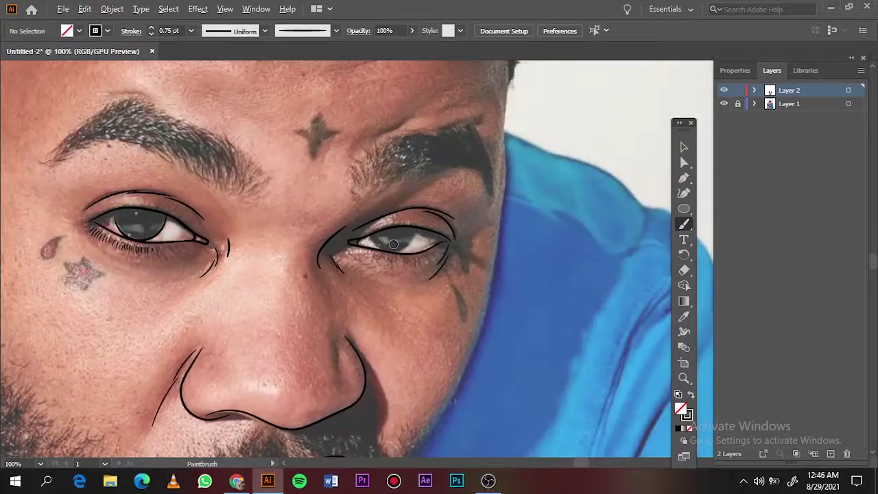
scroll(393, 245, up, 5)
With the Pencil tool, fill the iris and the eye's corner areas black.
right_click(684, 224)
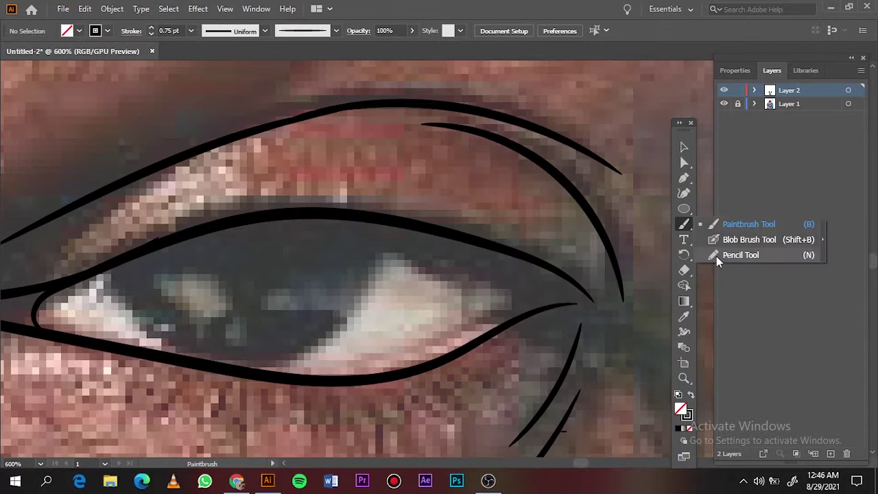
click(764, 257)
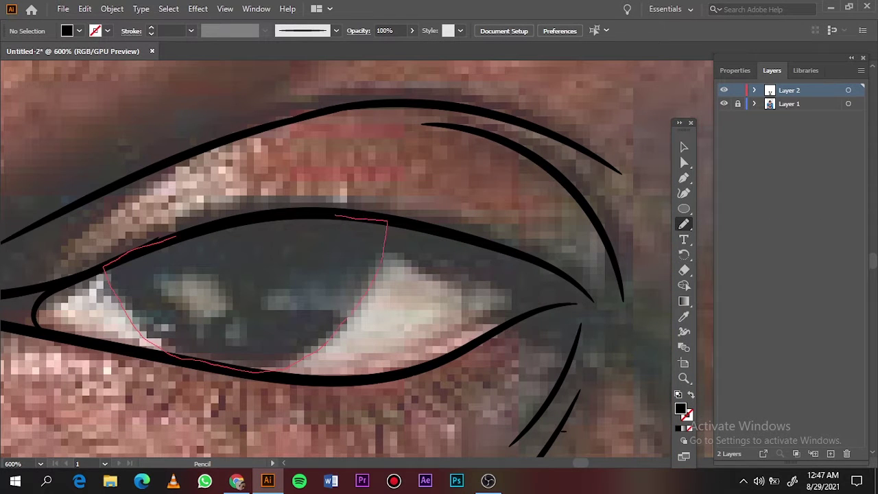
drag(176, 236, 200, 235)
drag(48, 325, 44, 321)
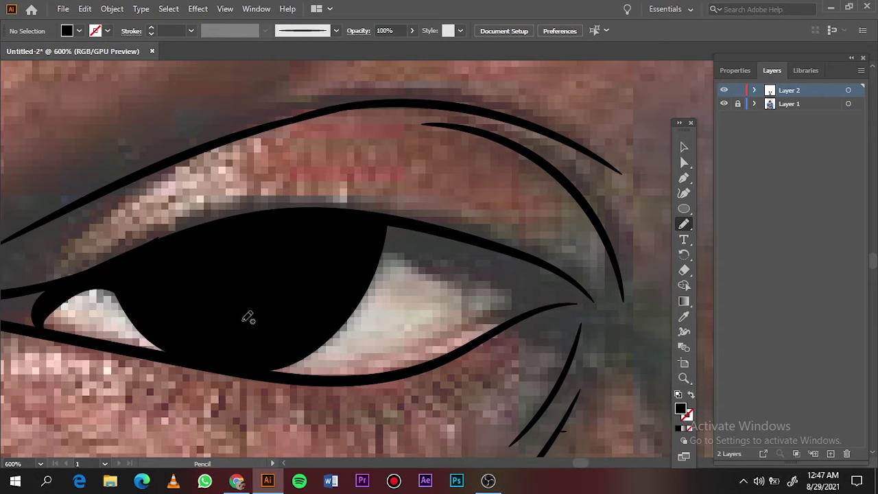
drag(325, 259, 506, 331)
drag(573, 276, 334, 333)
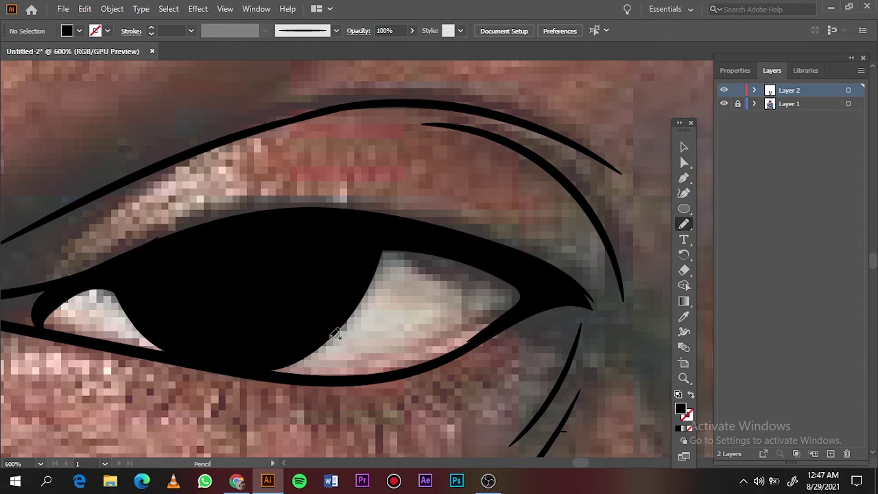
Fill the other eye's iris and inner corner with black shapes.
scroll(335, 333, down, 3)
scroll(186, 385, up, 2)
scroll(361, 313, up, 3)
drag(279, 323, 280, 320)
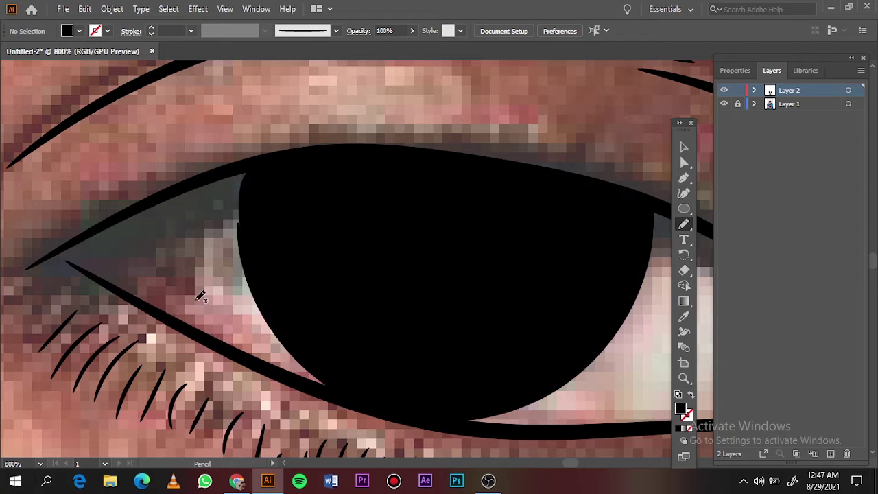
drag(304, 237, 326, 264)
scroll(326, 264, down, 3)
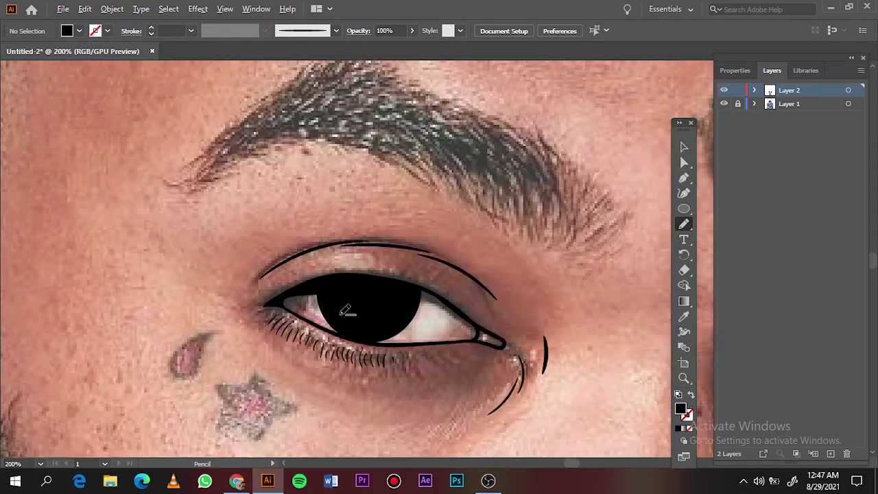
scroll(183, 292, up, 3)
drag(293, 218, 356, 226)
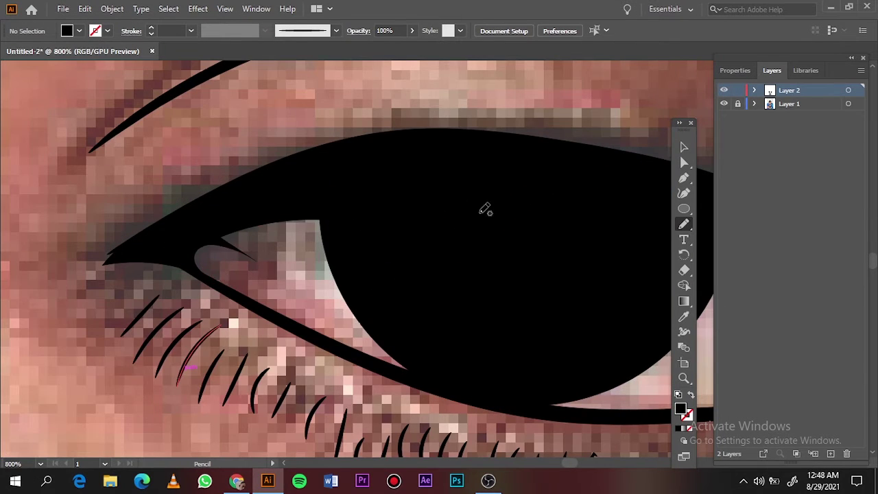
Draw a tapered black shape along the eye crease.
scroll(484, 204, down, 3)
scroll(437, 286, up, 4)
scroll(437, 287, up, 2)
drag(147, 153, 151, 145)
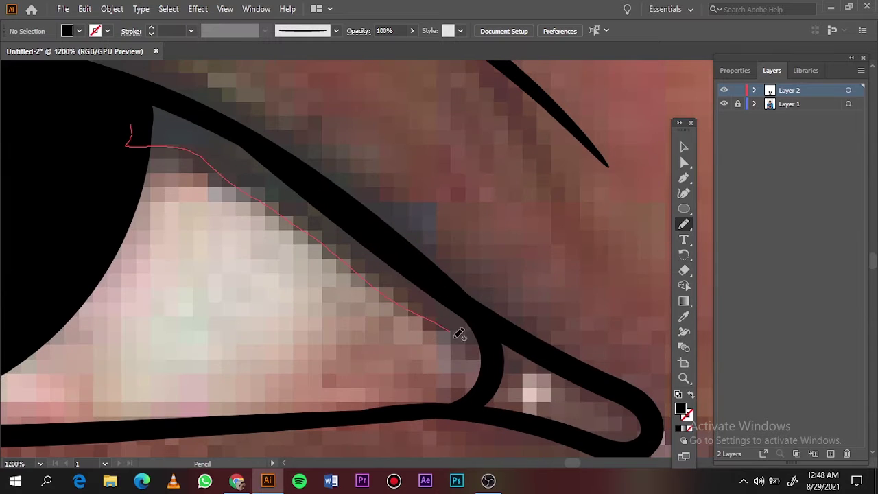
scroll(680, 155, down, 3)
scroll(447, 343, up, 3)
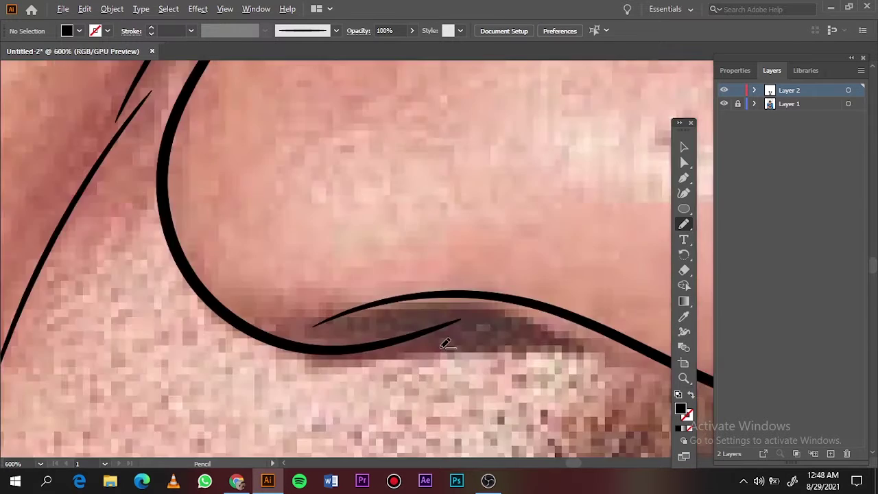
scroll(343, 279, up, 1)
mouse_move(336, 283)
mouse_down()
mouse_move(305, 329)
mouse_move(336, 283)
mouse_up()
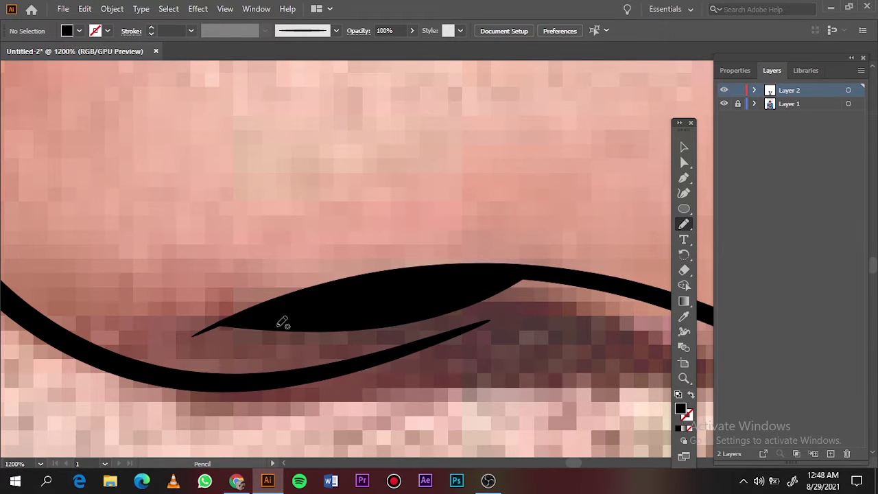
key(ctrl+0)
Fill a tapered black wedge at the lip corner along the lip line.
scroll(480, 364, down, 1)
scroll(480, 364, up, 4)
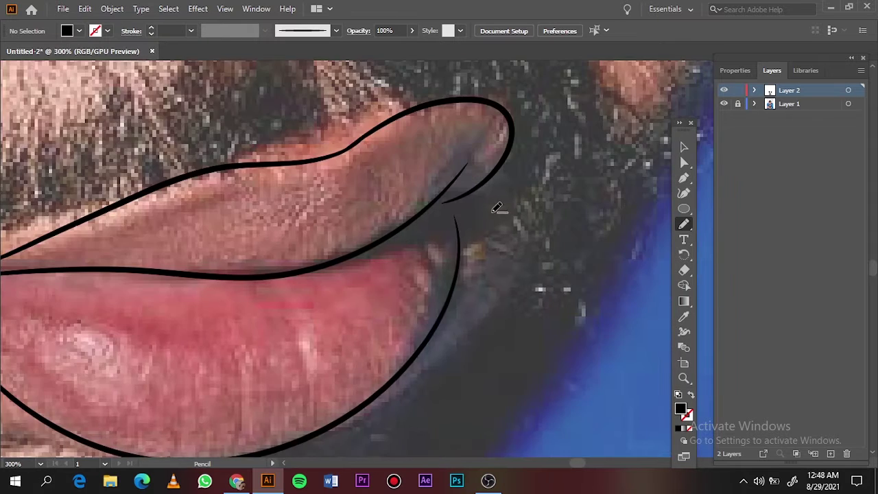
scroll(500, 210, up, 2)
mouse_move(198, 373)
mouse_down()
mouse_move(362, 317)
mouse_move(302, 330)
mouse_up()
drag(199, 373, 447, 239)
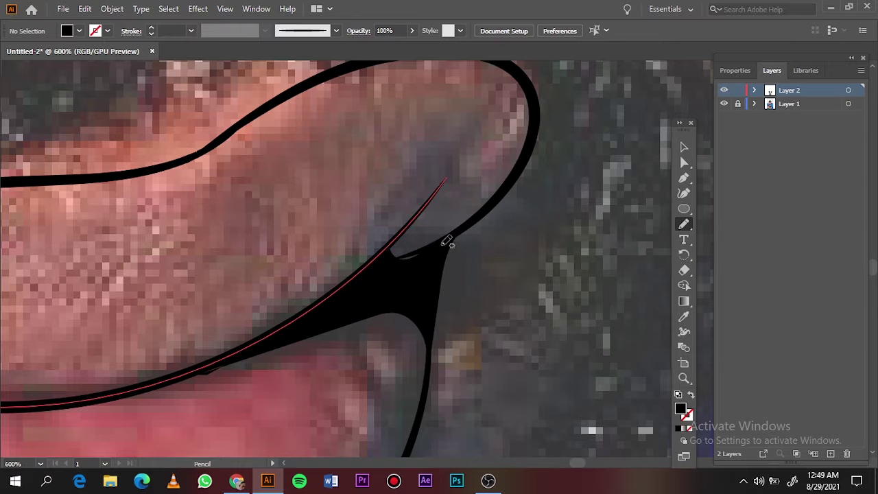
key(ctrl+0)
scroll(343, 192, down, 1)
Brush black strokes along the ear's front curve, inner fold, and inner and outer rim.
key(b)
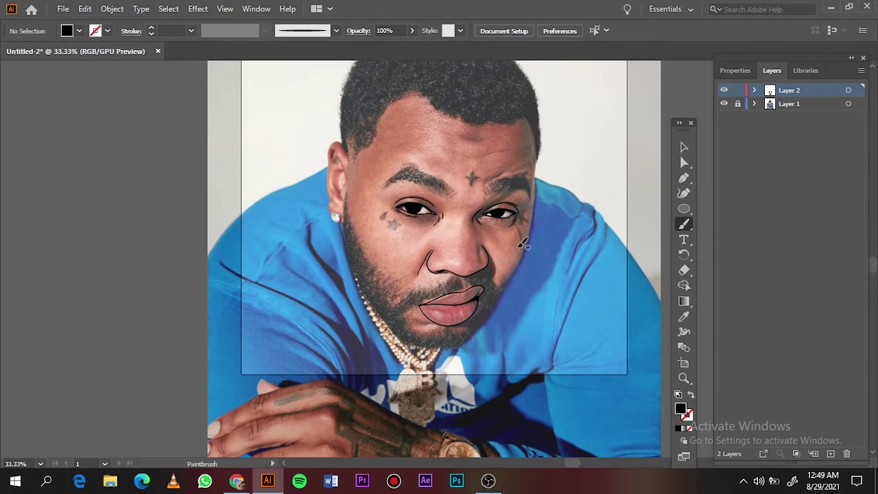
scroll(342, 159, up, 4)
drag(389, 318, 407, 229)
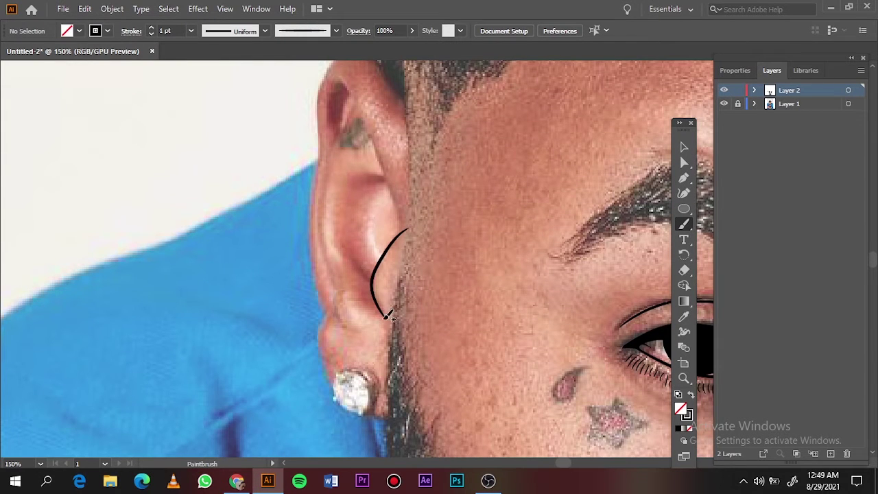
drag(386, 317, 342, 248)
scroll(384, 282, up, 1)
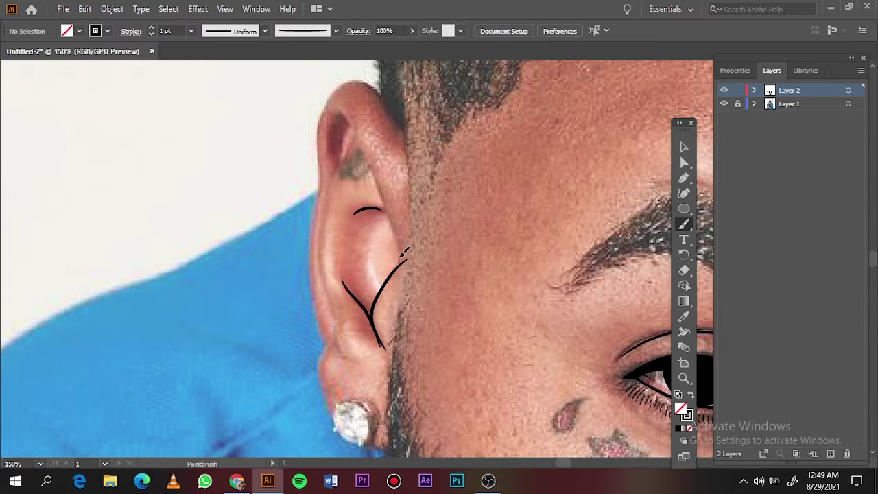
drag(403, 255, 328, 117)
mouse_move(334, 146)
mouse_down()
mouse_move(357, 359)
mouse_move(336, 409)
mouse_up()
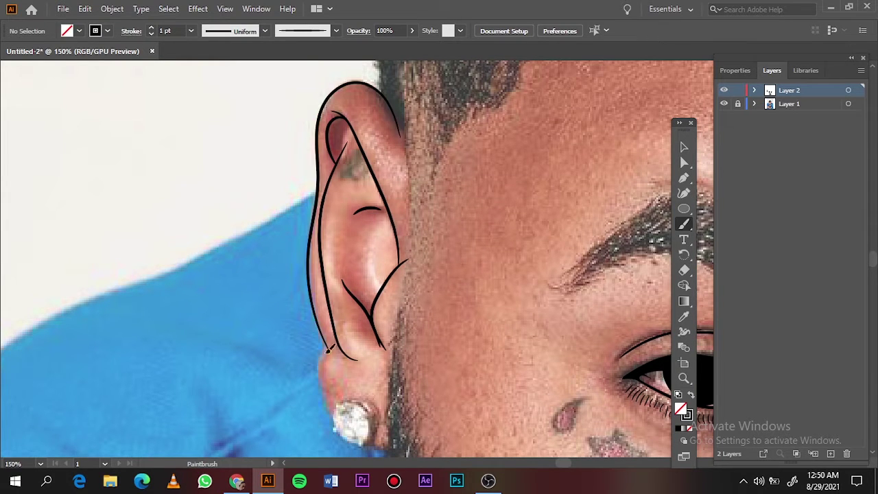
Outline the round earring stud and the lobe bottom, then set stroke weight to 1 pt.
scroll(348, 214, down, 2)
scroll(349, 214, up, 4)
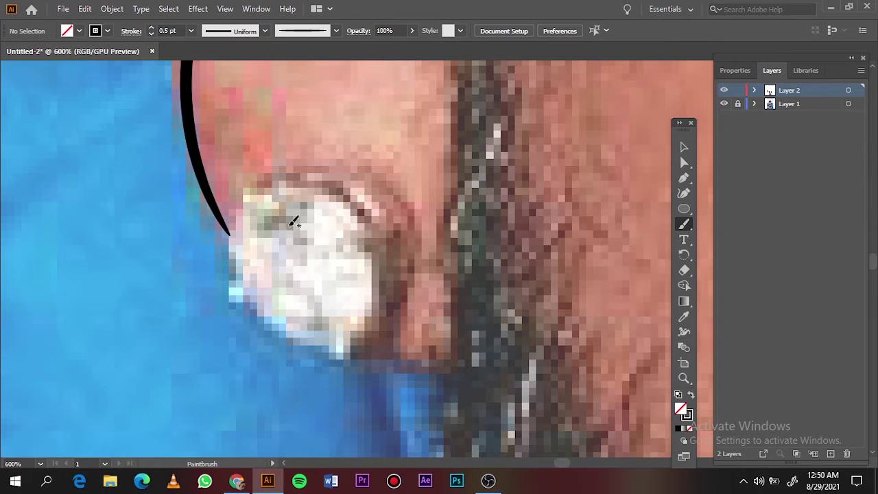
drag(296, 160, 230, 230)
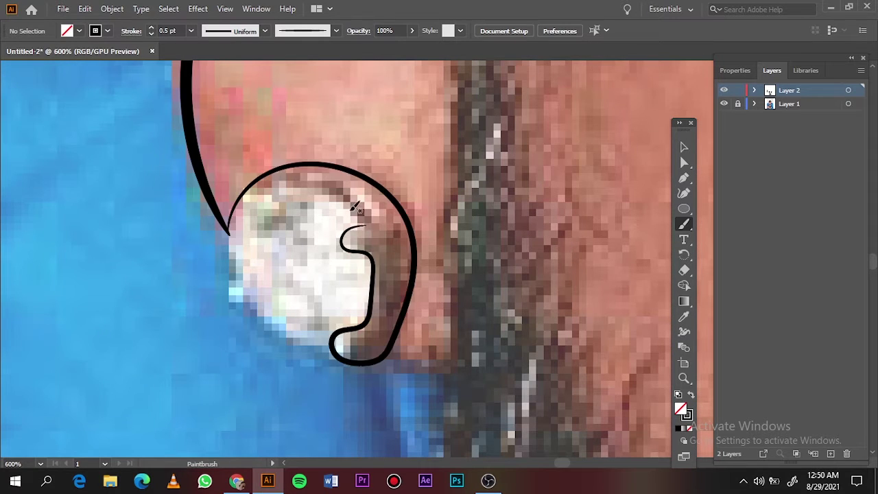
drag(277, 180, 231, 229)
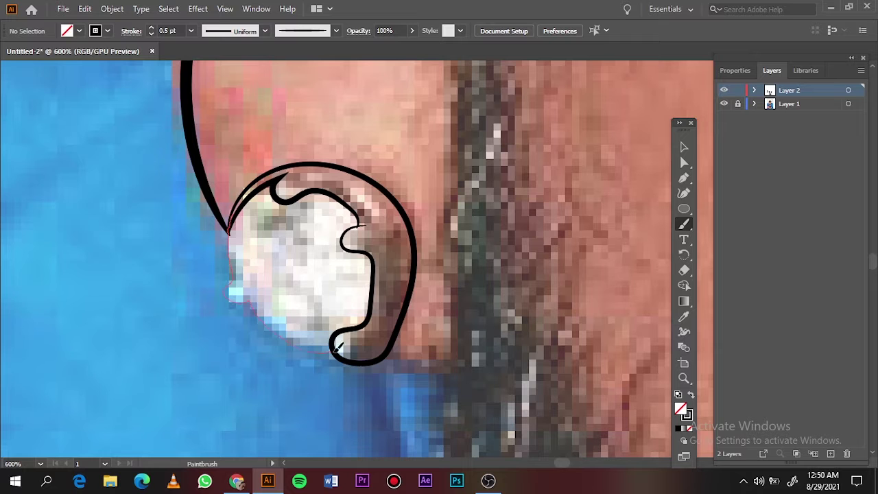
drag(336, 350, 473, 368)
click(191, 30)
click(206, 85)
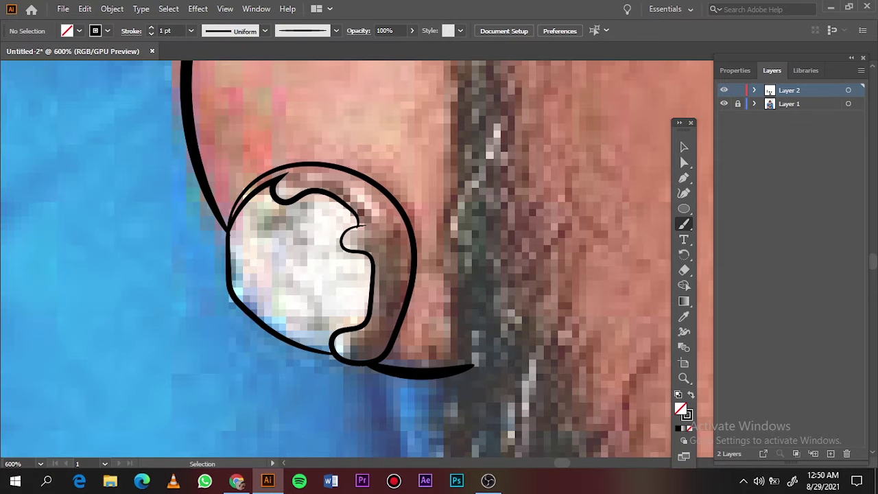
key(ctrl+0)
Draw five short lash strokes under the eye at 0.25 pt.
click(190, 30)
click(206, 44)
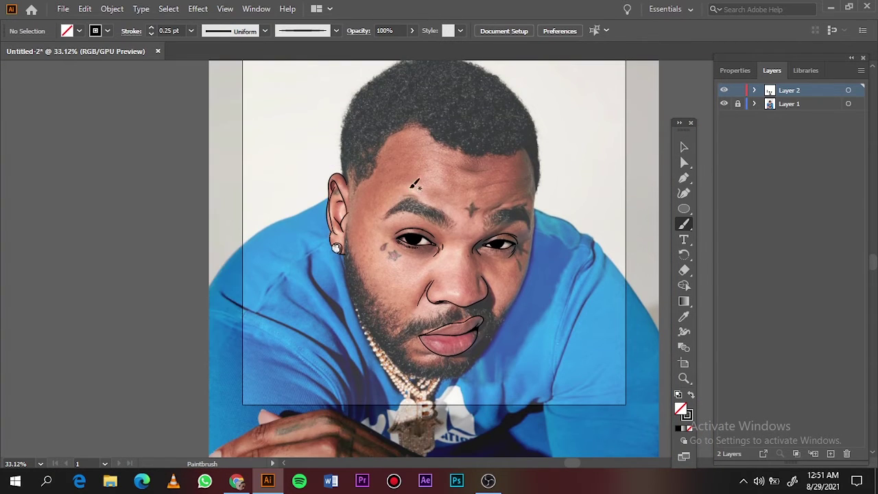
scroll(498, 243, up, 8)
drag(468, 236, 477, 262)
drag(499, 226, 515, 258)
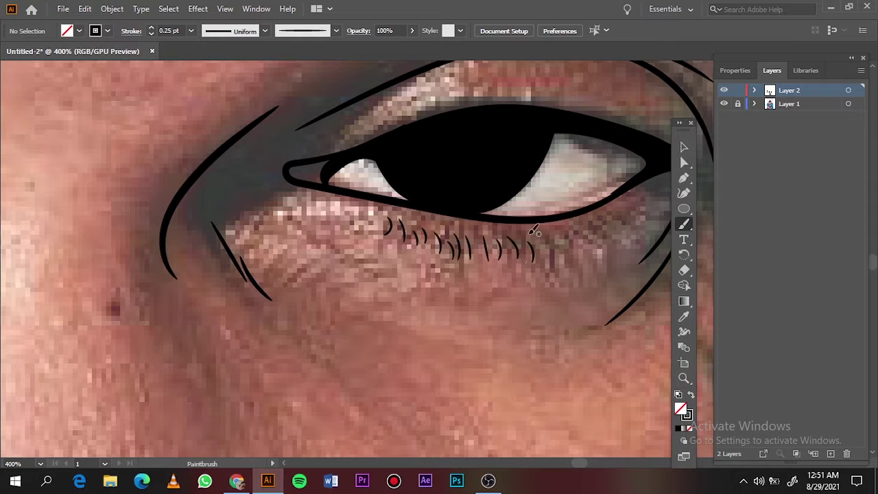
drag(530, 223, 547, 261)
drag(577, 245, 585, 266)
drag(621, 208, 652, 233)
key(ctrl+0)
Toggle the reference photo to check the line art and set the brush weight to 0.75 pt.
click(724, 103)
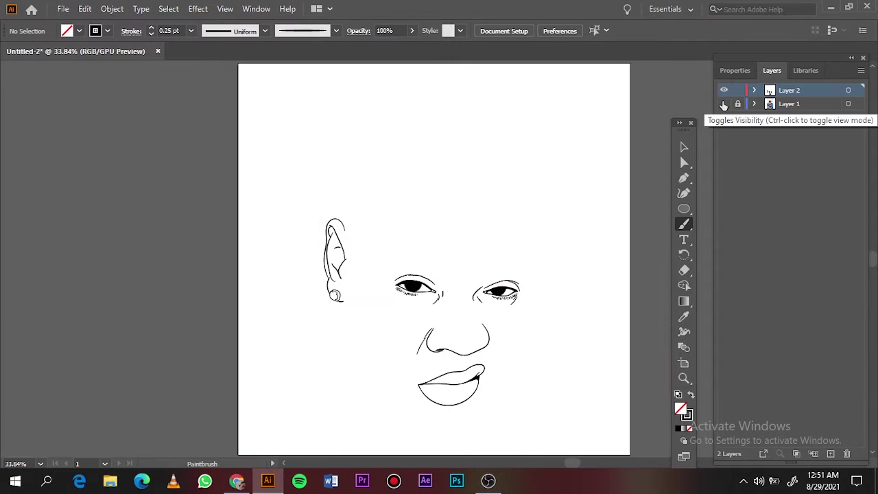
click(724, 104)
key(v)
click(191, 31)
click(210, 73)
key(b)
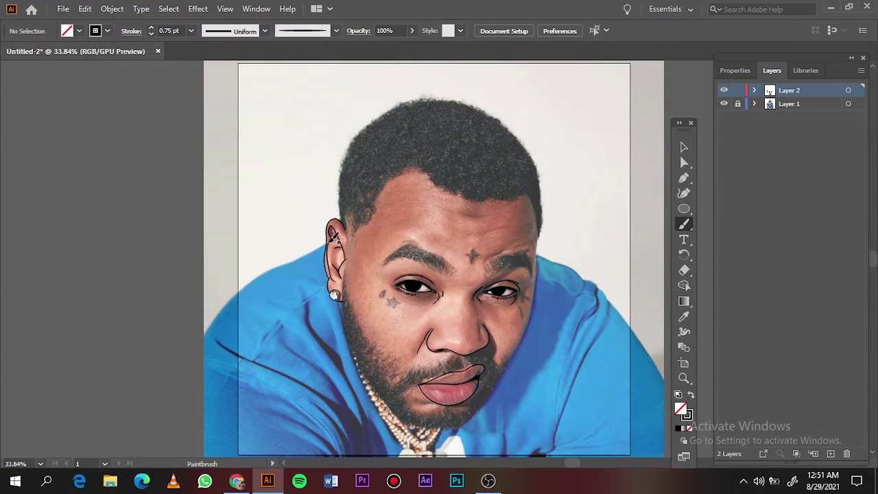
Draw a small S-shaped line inside the ear, replacing an undone first attempt.
scroll(334, 242, up, 6)
drag(379, 206, 374, 257)
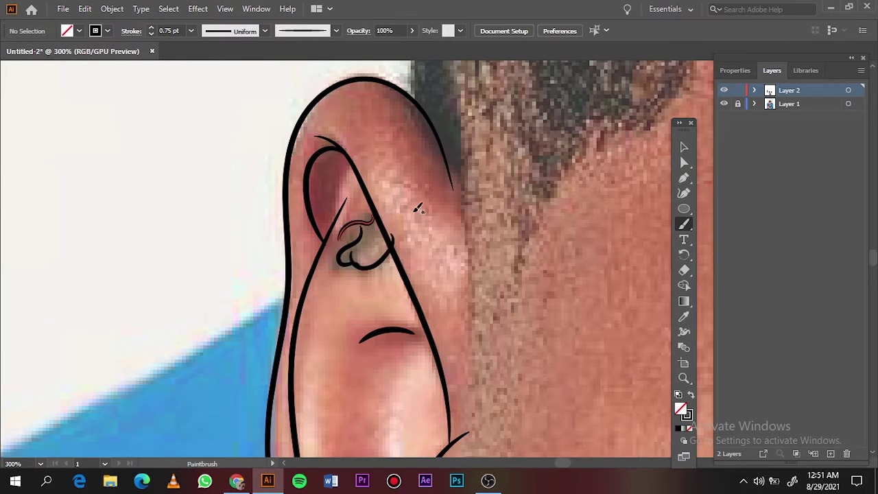
key(ctrl+z)
scroll(476, 302, down, 3)
scroll(476, 303, up, 5)
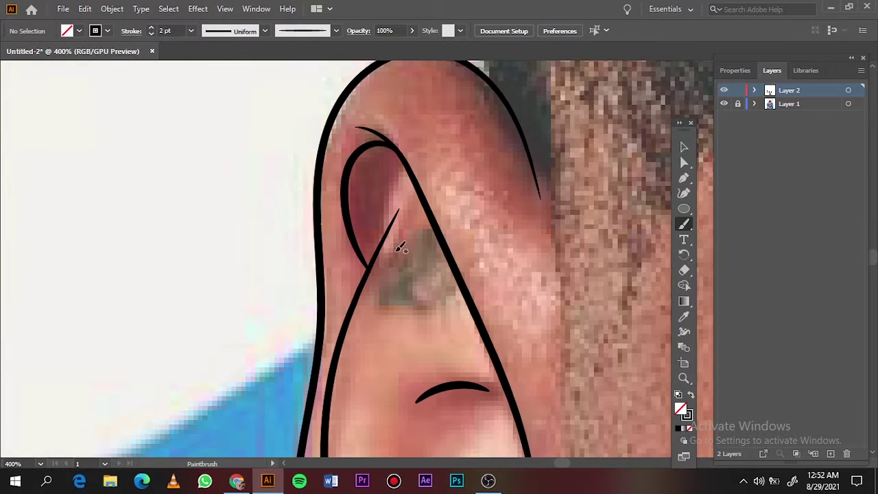
drag(399, 244, 425, 299)
key(ctrl+0)
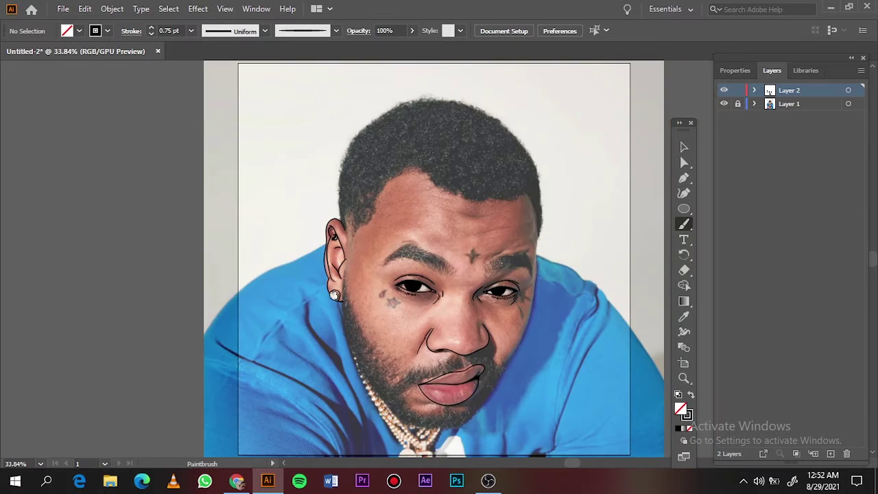
Outline the teardrop and star tattoos on the cheek.
scroll(384, 288, up, 7)
drag(320, 259, 394, 172)
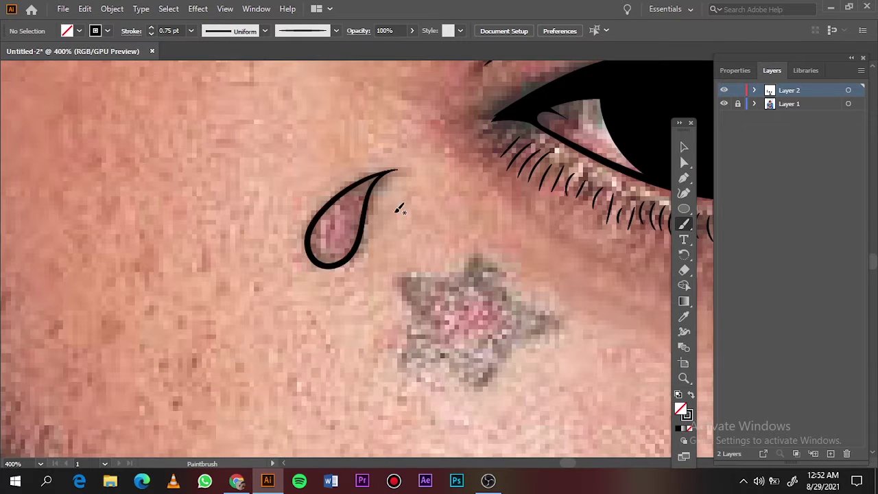
drag(398, 280, 472, 388)
drag(511, 341, 519, 295)
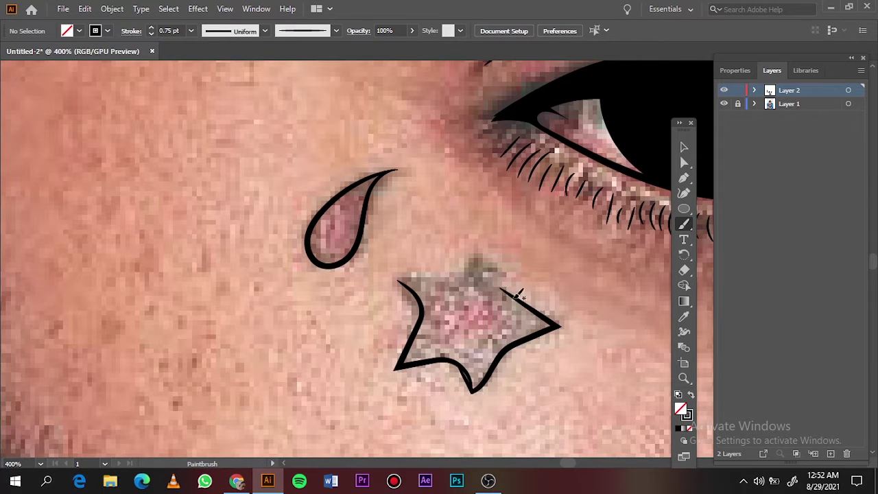
drag(479, 259, 398, 280)
key(ctrl+0)
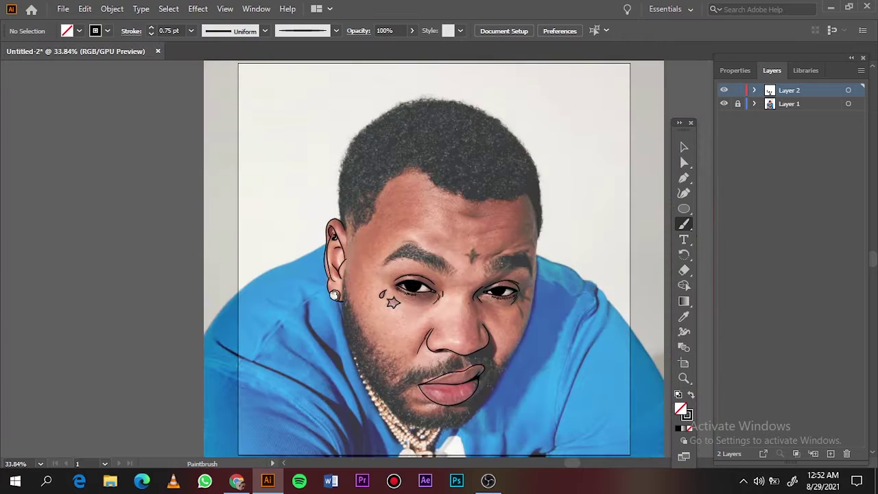
click(724, 104)
Select the teardrop and star outlines and make them 2 pt strokes.
key(v)
scroll(383, 231, up, 1)
drag(382, 231, 443, 318)
key(ctrl+plus)
key(ctrl+plus)
key(ctrl+plus)
click(151, 27)
click(151, 28)
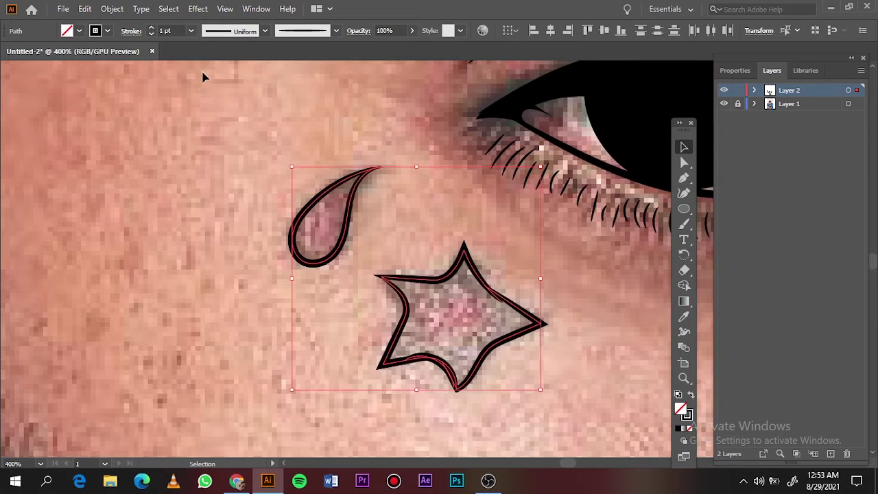
key(ctrl+shift+a)
key(ctrl+0)
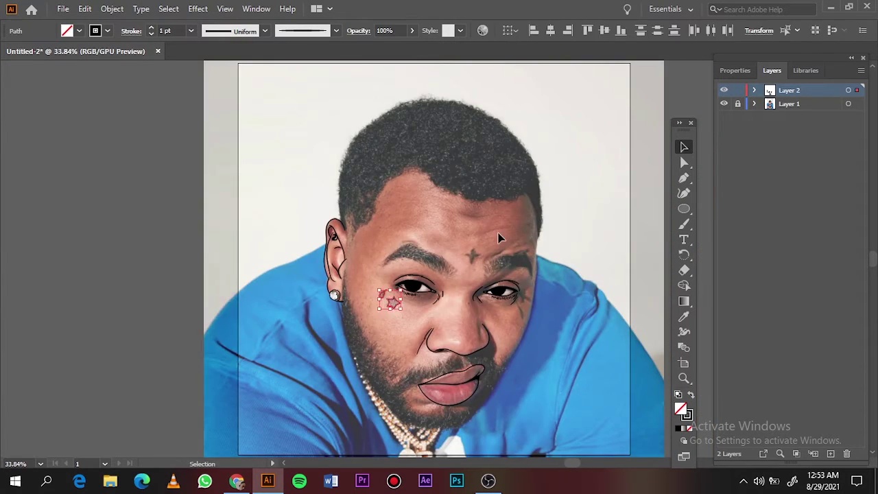
scroll(443, 276, up, 5)
Brush the forehead cross tattoo's vertical and horizontal bars at 2 pt.
key(b)
click(191, 30)
click(206, 103)
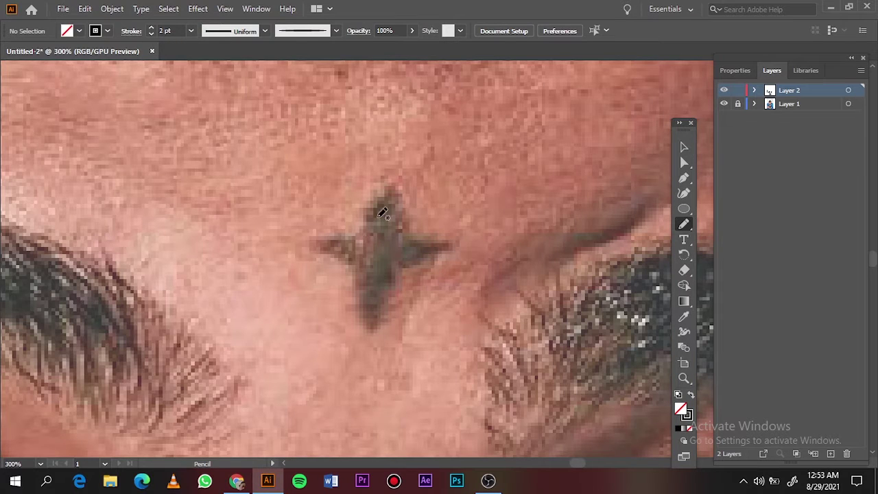
drag(382, 204, 374, 323)
key(ctrl+z)
drag(388, 199, 374, 319)
drag(328, 250, 426, 246)
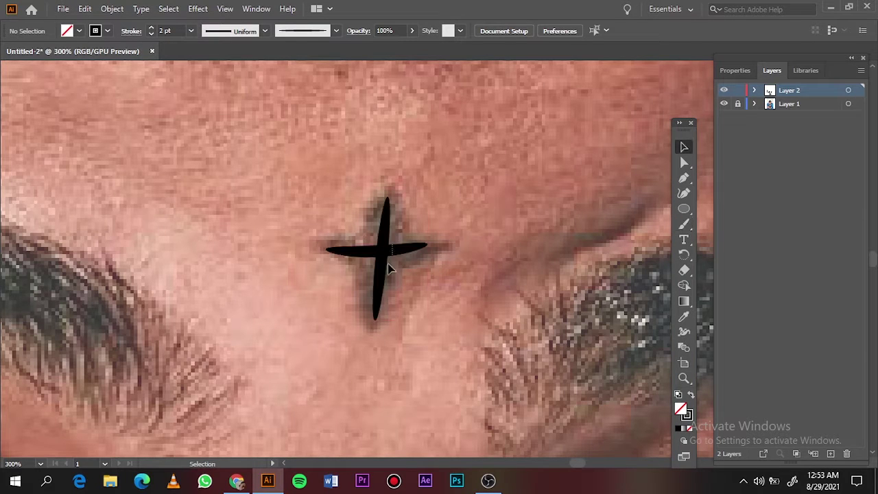
Set the stroke to 2 pt and brush a teardrop tattoo under the other eye.
key(v)
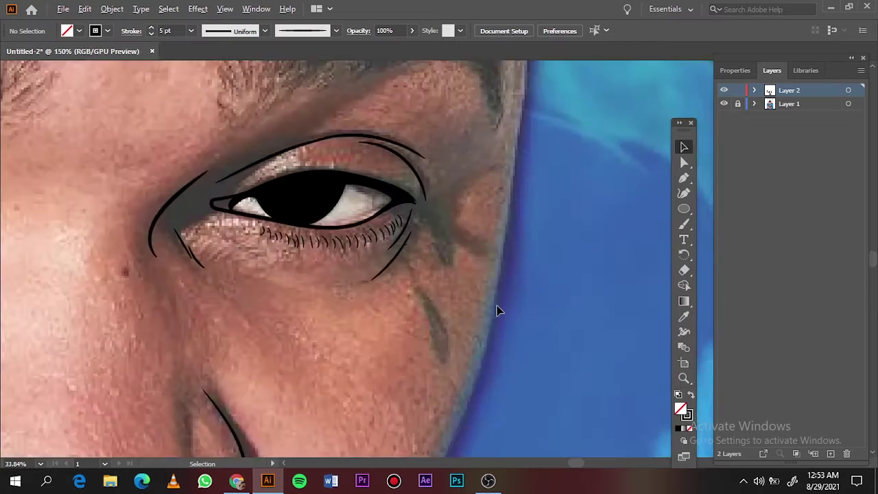
click(190, 30)
click(210, 114)
key(n)
key(b)
mouse_move(386, 280)
mouse_down()
mouse_move(400, 310)
mouse_move(393, 290)
mouse_up()
drag(415, 211, 416, 214)
key(ctrl+0)
click(723, 104)
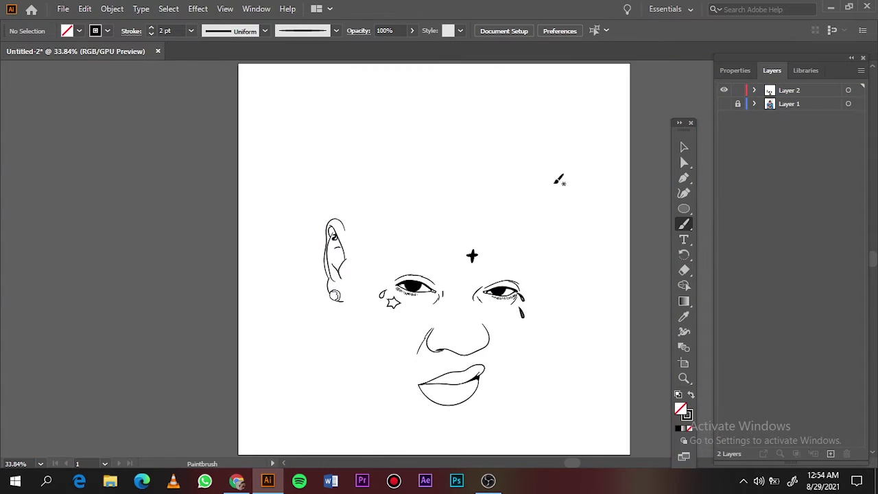
Fill the beard below the earring and down the jawline with black pencil shapes.
key(n)
scroll(351, 231, up, 5)
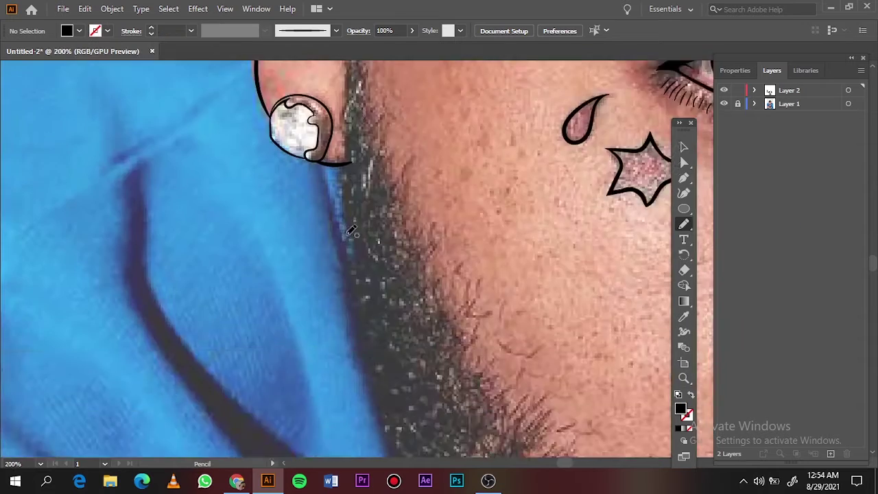
scroll(350, 230, up, 3)
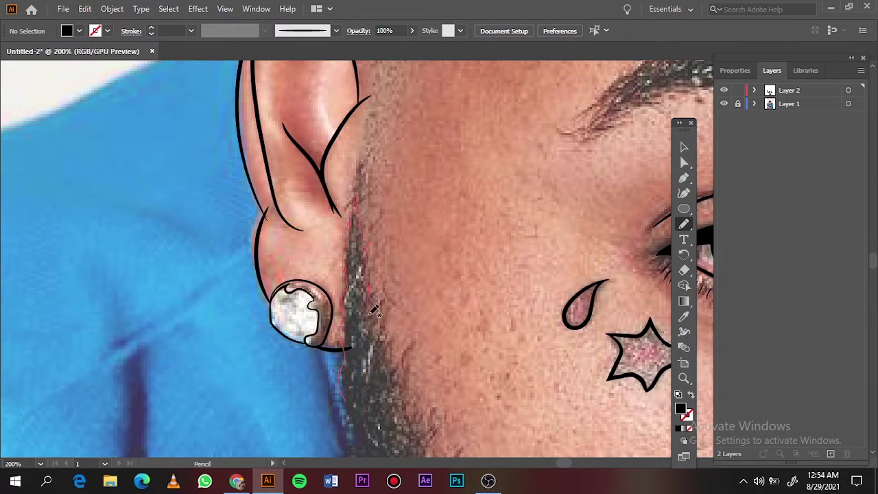
drag(410, 421, 410, 421)
key(ctrl+0)
scroll(337, 135, up, 5)
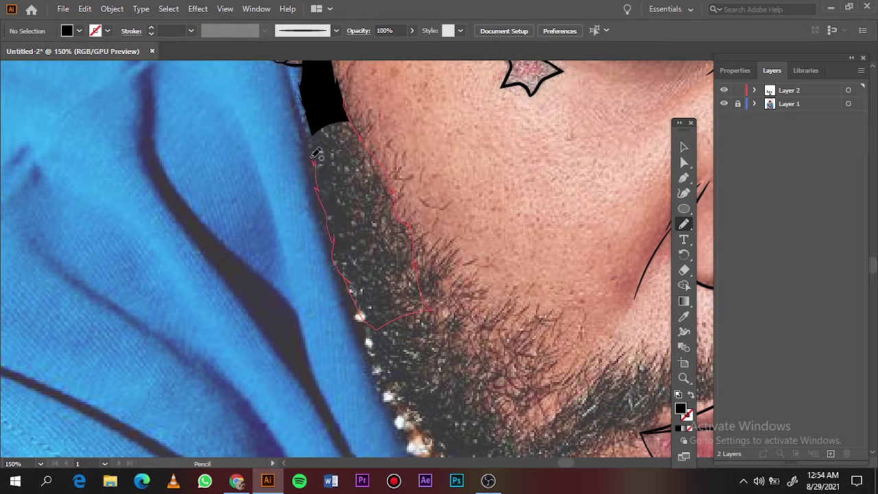
drag(316, 154, 316, 154)
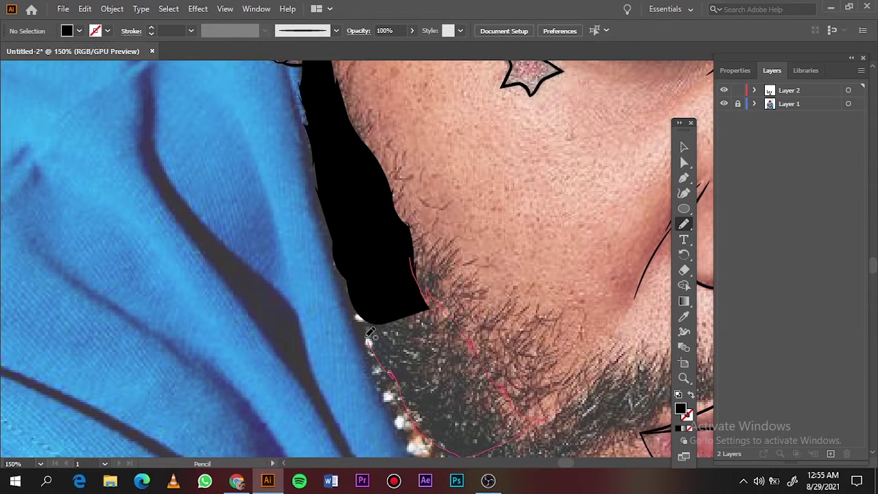
drag(368, 336, 382, 337)
key(ctrl+0)
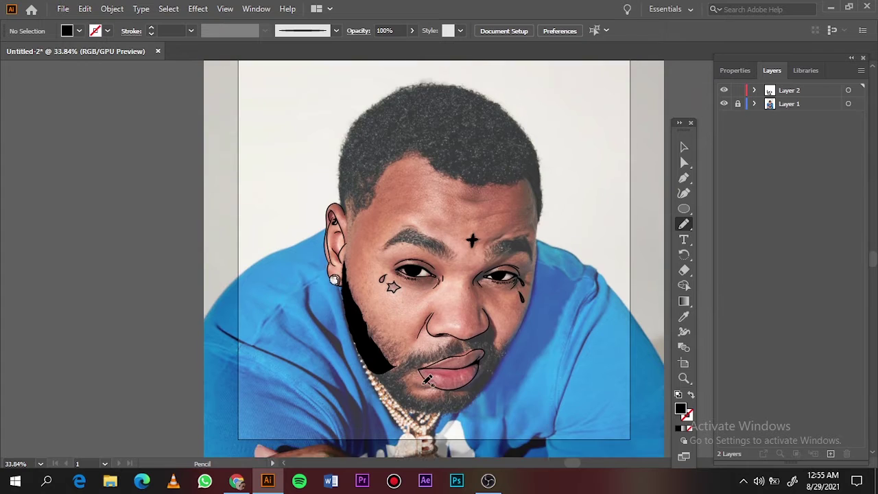
Fill the beard along the lower jaw, around the chin and the mustache in black.
scroll(427, 379, up, 5)
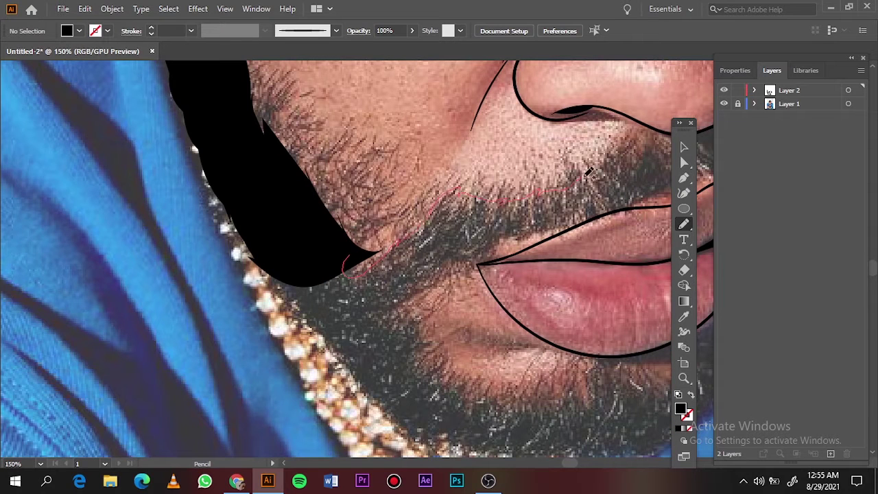
drag(431, 364, 405, 428)
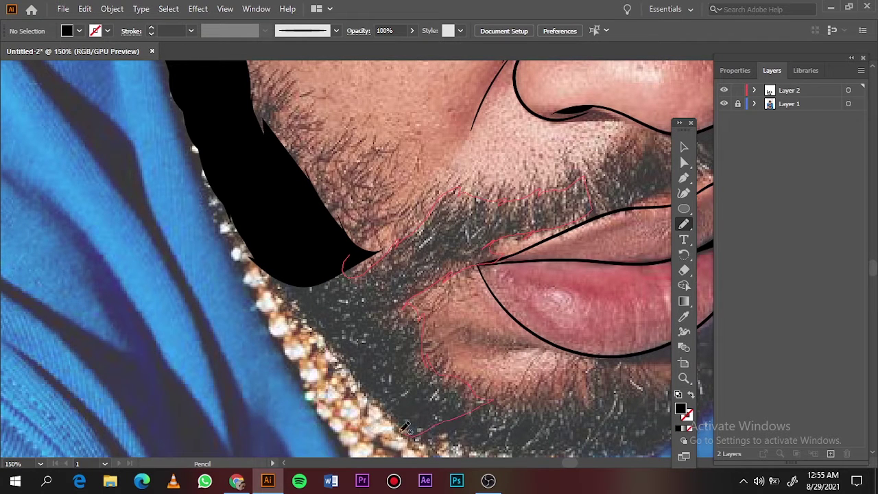
drag(326, 345, 323, 343)
scroll(391, 274, down, 2)
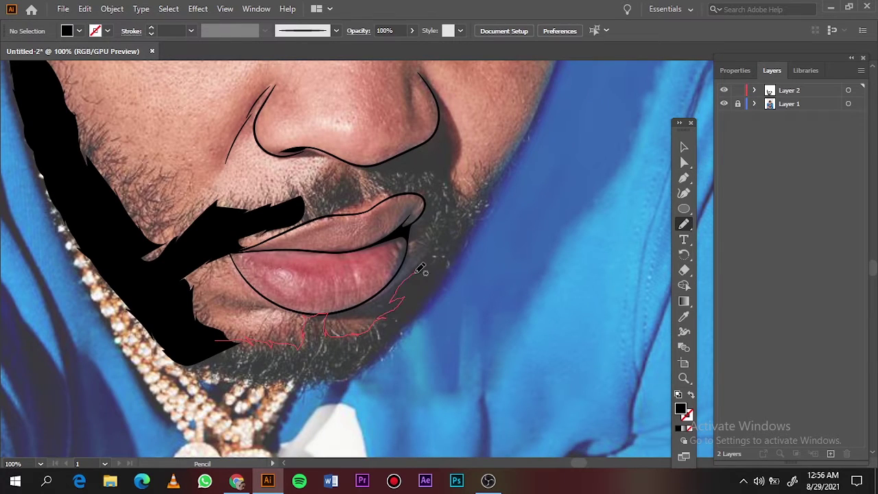
drag(206, 374, 207, 376)
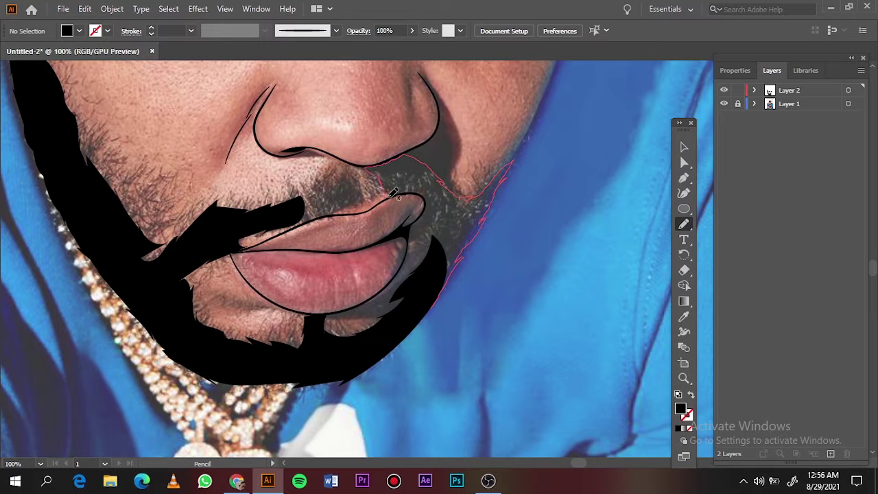
drag(395, 194, 419, 199)
drag(360, 194, 363, 199)
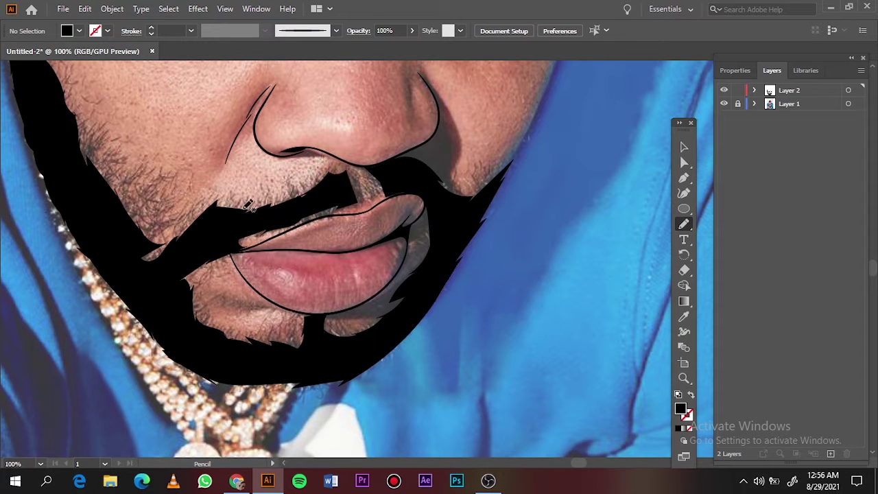
scroll(363, 198, down, 3)
click(724, 104)
scroll(260, 219, up, 4)
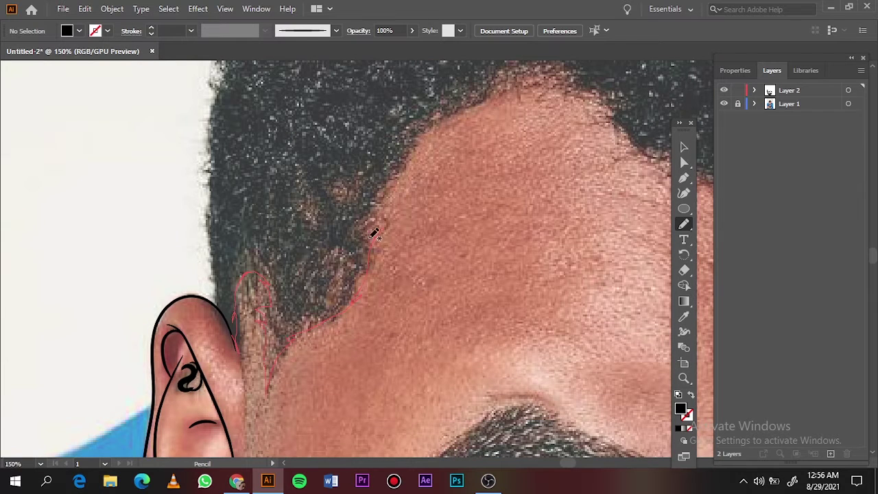
Trace the hairline above the ear and around the top and right side as black fill.
drag(374, 234, 249, 144)
drag(236, 330, 236, 330)
scroll(236, 330, up, 3)
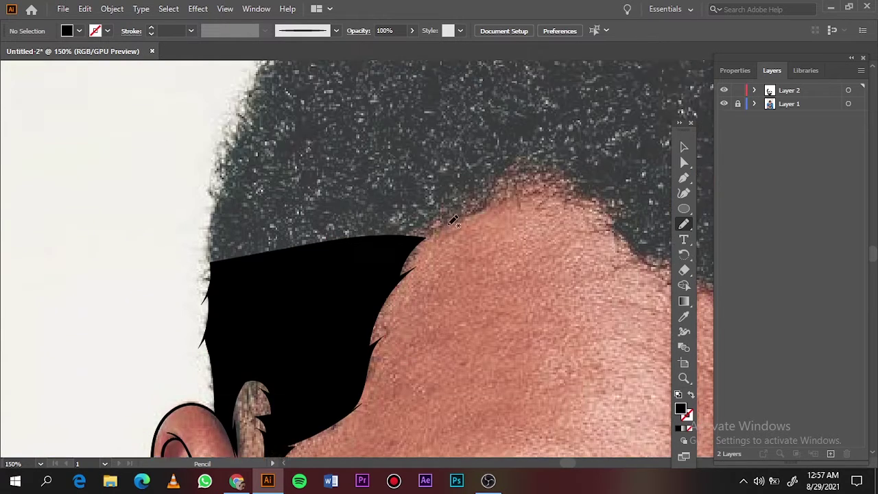
drag(391, 336, 314, 135)
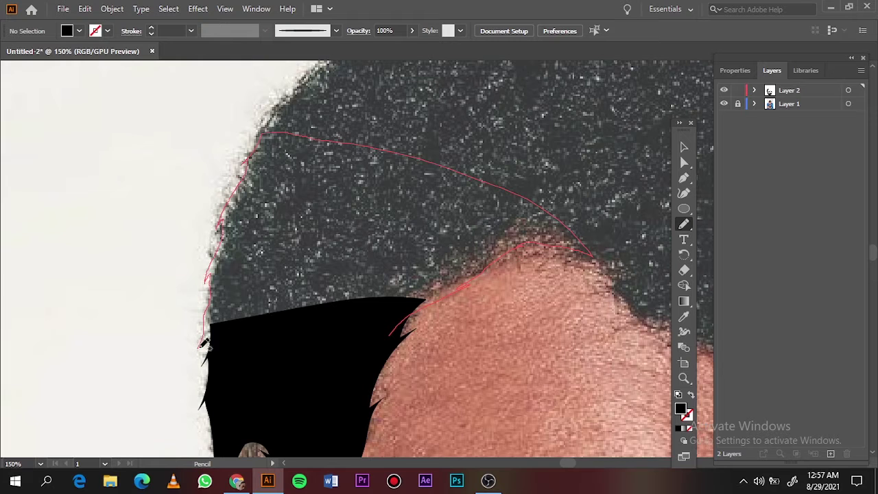
drag(203, 343, 203, 343)
scroll(203, 343, down, 2)
scroll(174, 254, right, 3)
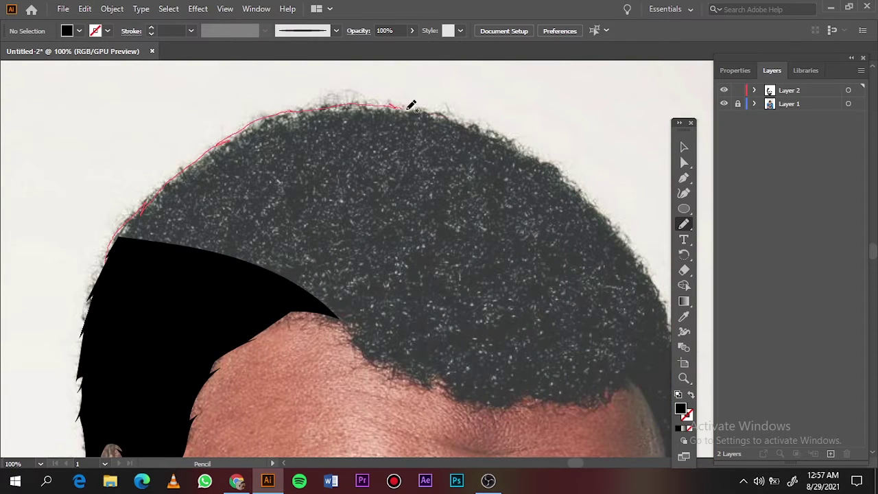
drag(575, 224, 533, 401)
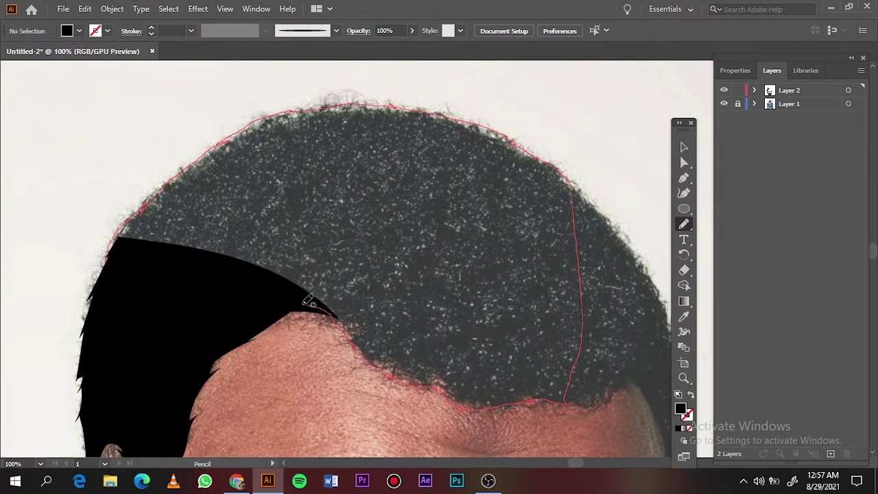
drag(308, 301, 110, 248)
Try erasing part of the black hair shape, then undo it.
scroll(82, 258, up, 5)
key(shift+e)
mouse_move(218, 154)
mouse_down()
mouse_move(299, 180)
mouse_move(229, 240)
mouse_move(210, 274)
mouse_up()
key(ctrl+z)
key(ctrl+z)
key(ctrl+z)
key(ctrl+1)
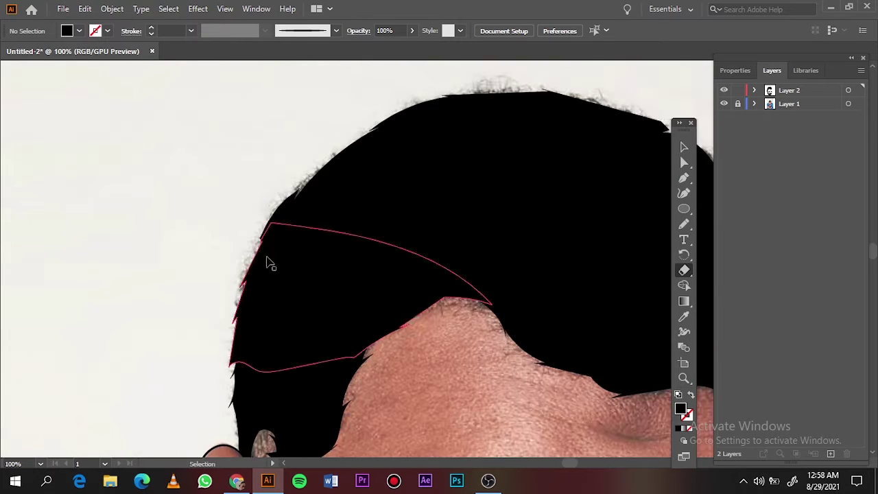
Extend the hair's outer edge down toward the ear as solid black shapes.
key(n)
key(ctrl+0)
scroll(476, 180, up, 5)
drag(314, 81, 389, 148)
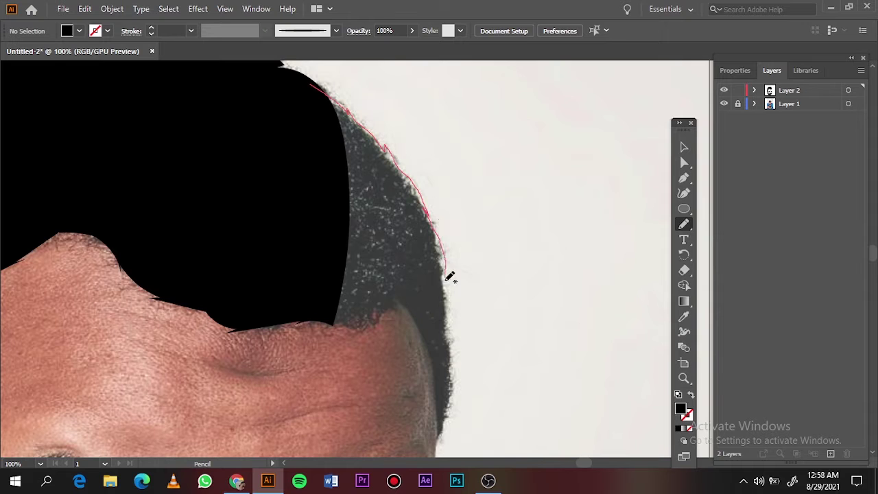
drag(421, 315, 304, 290)
scroll(345, 173, up, 2)
scroll(309, 206, down, 3)
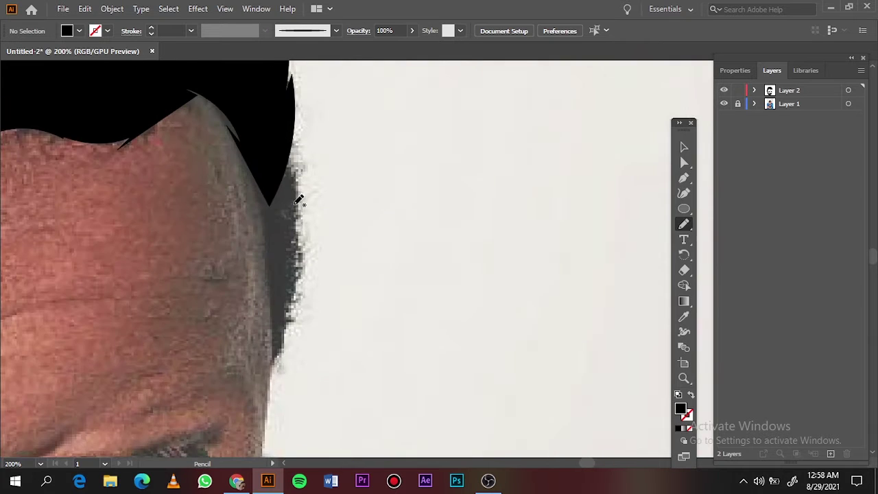
mouse_move(250, 158)
mouse_down()
mouse_move(278, 259)
mouse_move(306, 110)
mouse_up()
Paint a black brush line along the right cheek edge down to the jaw.
key(ctrl+0)
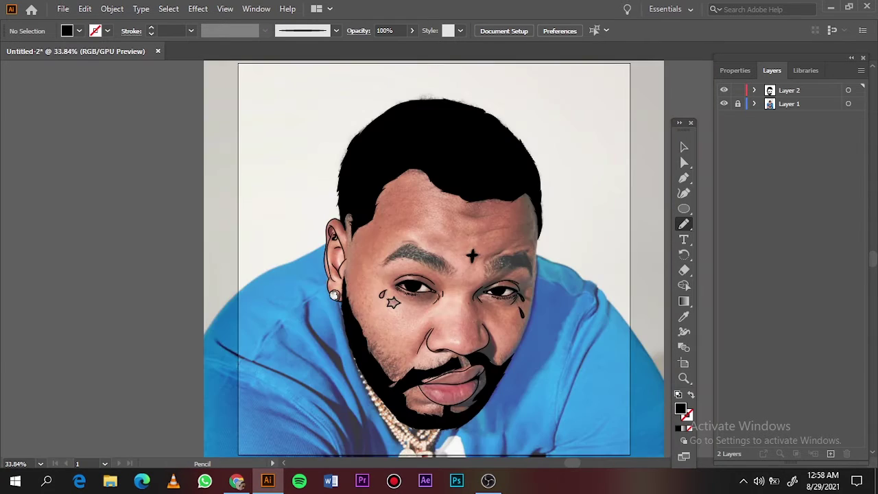
click(723, 103)
key(b)
scroll(545, 261, up, 5)
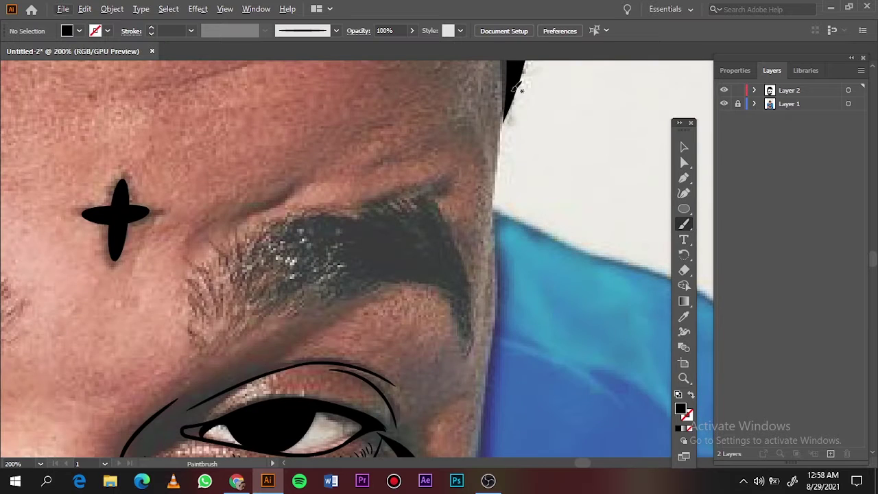
drag(502, 239, 491, 384)
scroll(491, 343, down, 5)
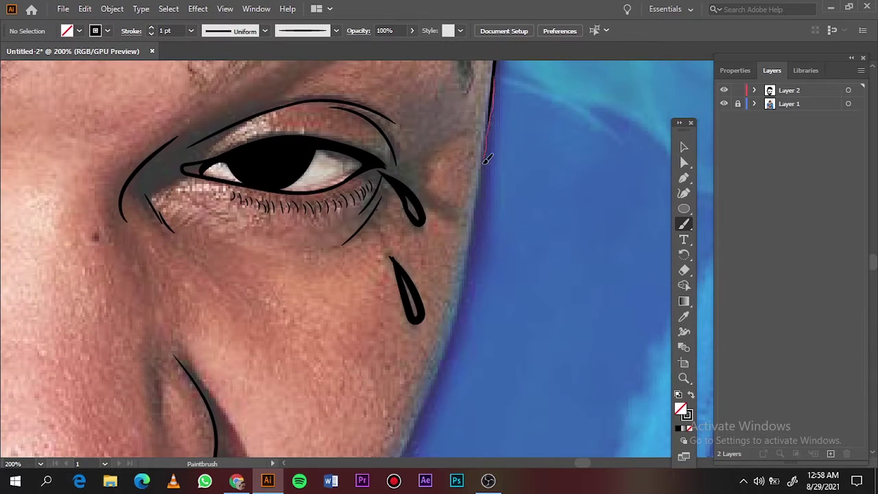
drag(434, 397, 405, 453)
scroll(405, 453, down, 5)
drag(343, 328, 336, 336)
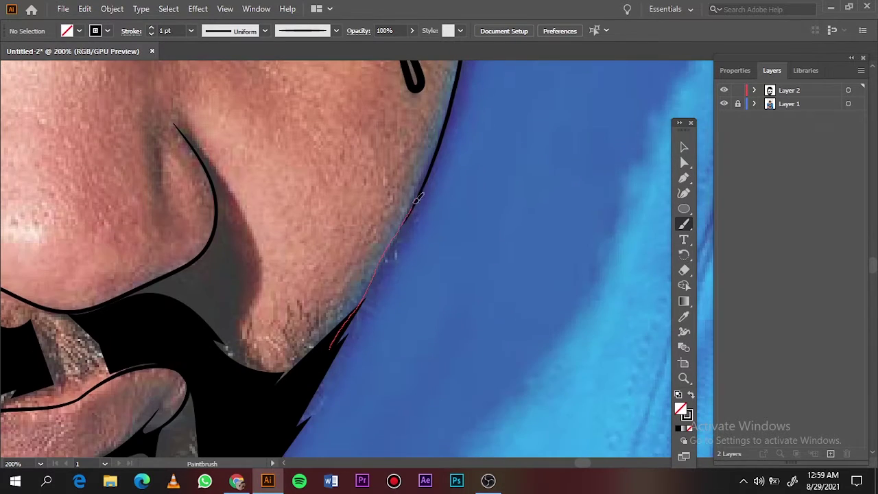
drag(416, 199, 439, 145)
Begin tracing the outline around the left eyebrow.
key(ctrl+0)
scroll(436, 263, up, 5)
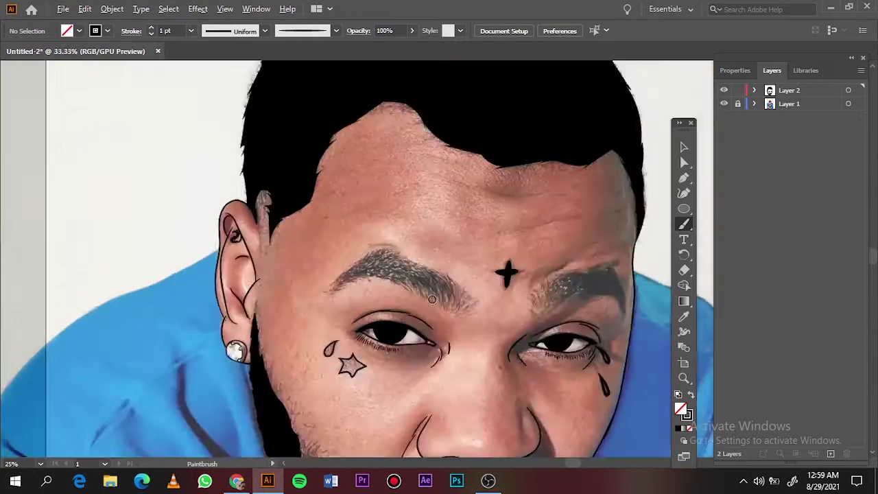
drag(118, 275, 448, 212)
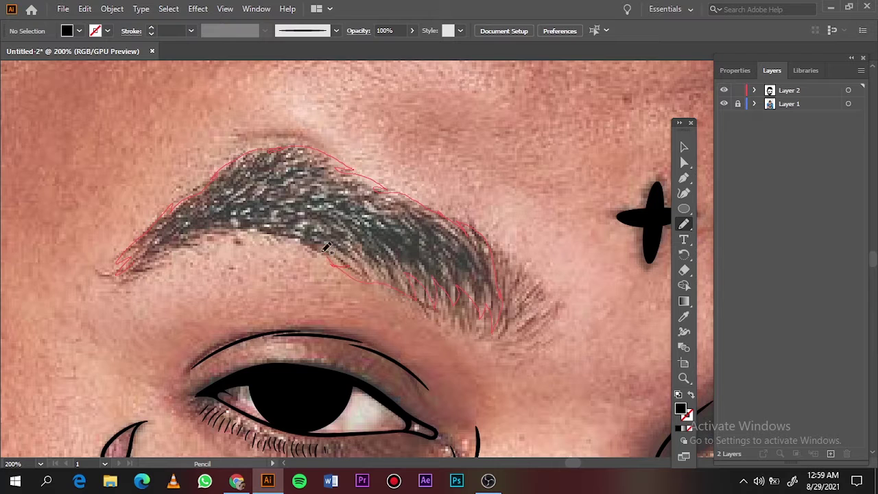
Close the left eyebrow and trace the right eyebrow as solid black filled shapes.
drag(326, 248, 123, 271)
key(ctrl+equal)
scroll(325, 238, right, 10)
scroll(325, 238, up, 2)
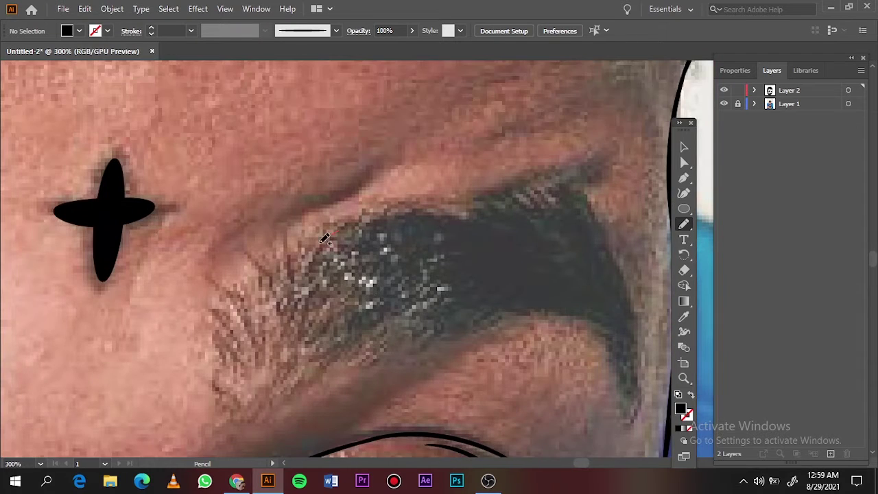
mouse_move(350, 350)
mouse_down()
mouse_move(587, 313)
mouse_move(638, 329)
mouse_move(557, 182)
mouse_up()
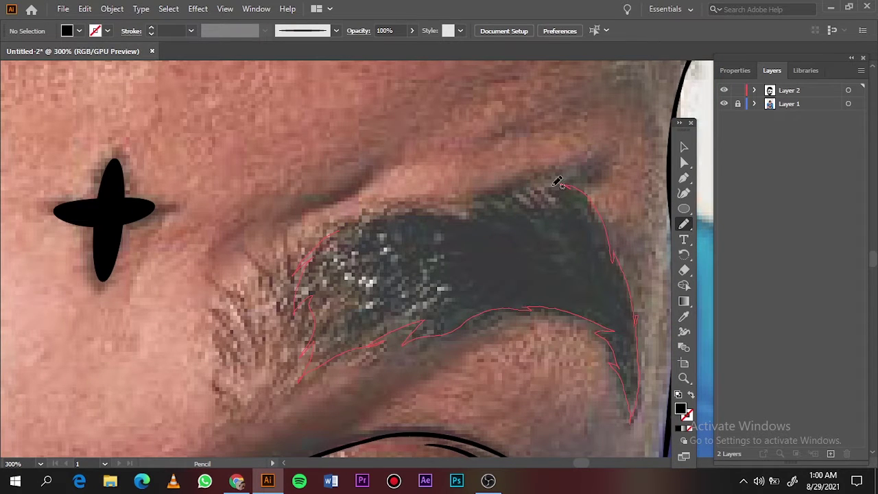
drag(334, 235, 322, 261)
key(ctrl+0)
click(723, 104)
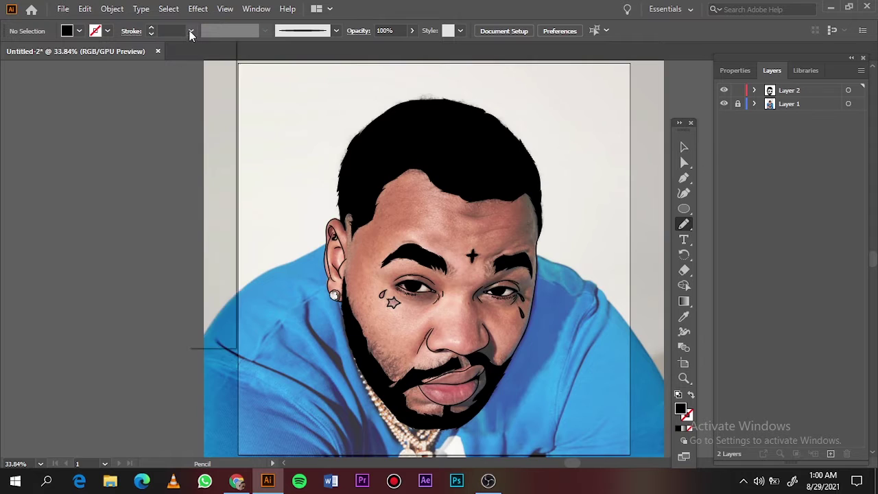
Switch to the Paintbrush with no fill and paint a first hair stroke along the sideburn edge.
key(b)
scroll(347, 299, up, 5)
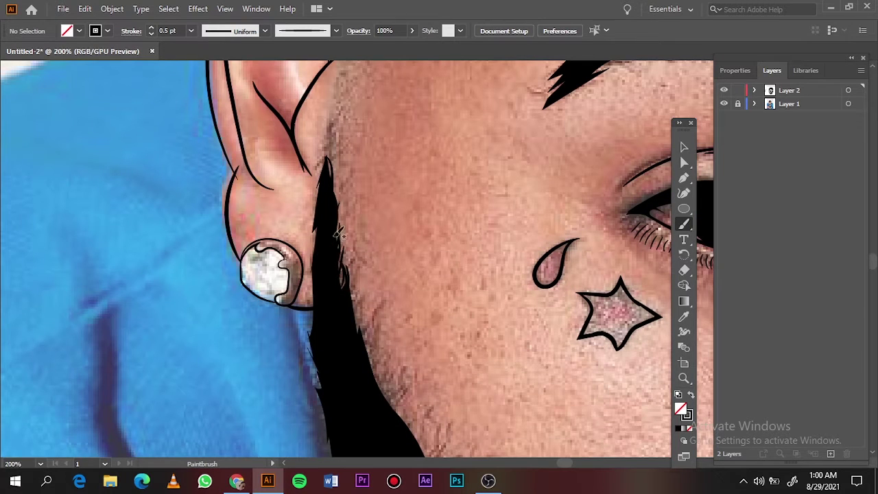
scroll(342, 263, down, 3)
drag(378, 218, 381, 225)
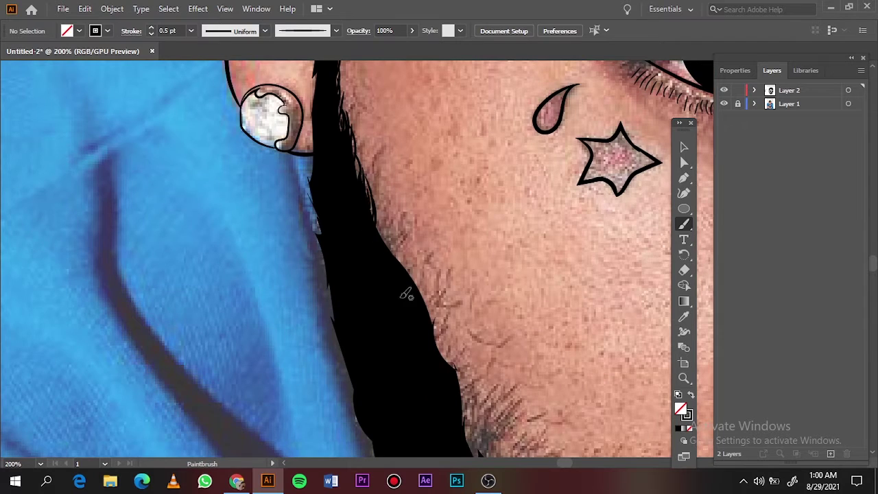
scroll(376, 238, down, 2)
scroll(376, 238, right, 4)
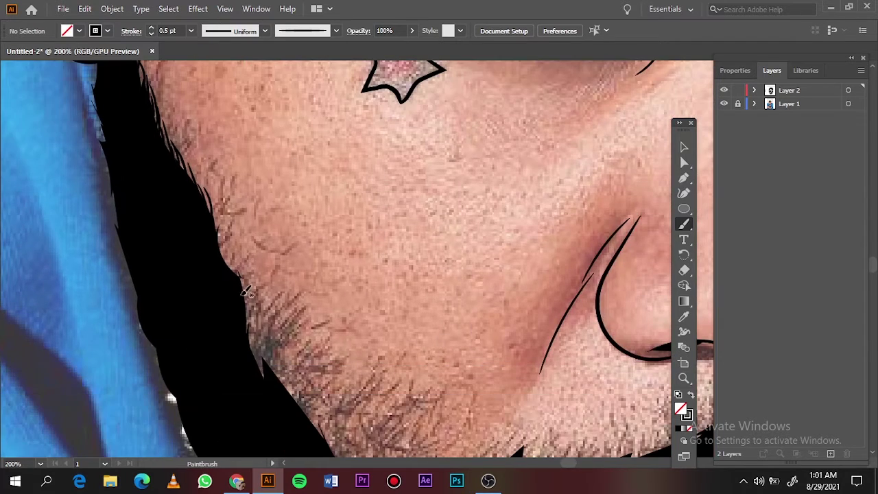
Add short black hair strokes along the beard's jaw edge.
drag(273, 359, 249, 320)
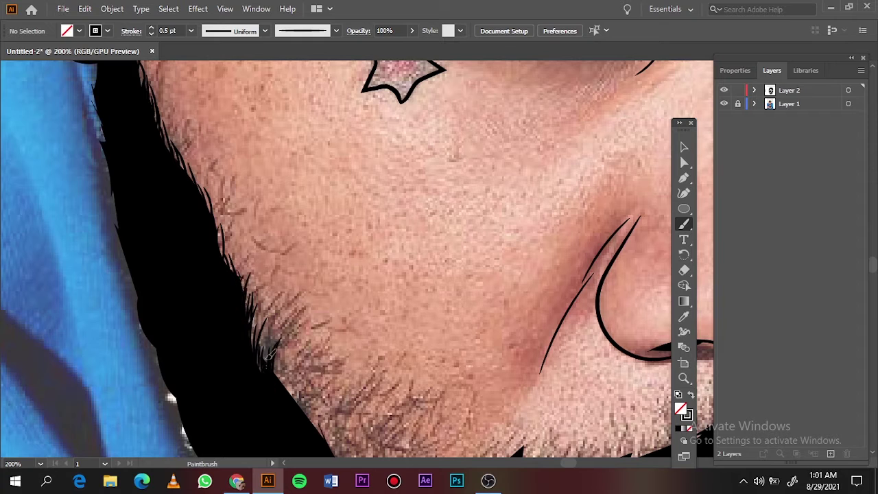
drag(270, 354, 256, 318)
drag(292, 398, 277, 343)
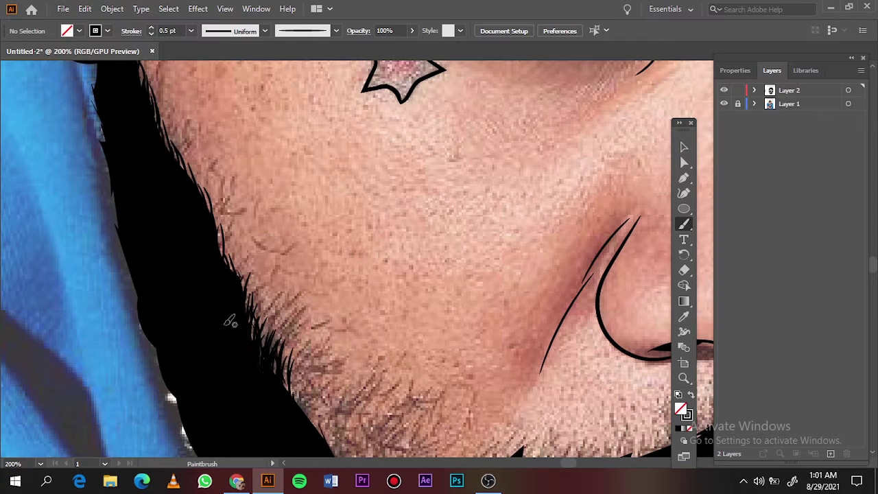
scroll(230, 321, down, 4)
drag(277, 260, 290, 202)
drag(306, 252, 299, 205)
drag(328, 274, 343, 247)
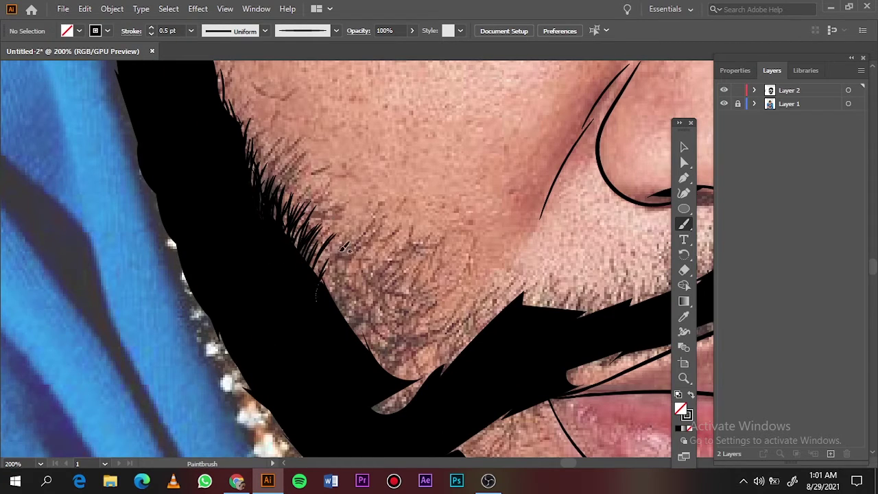
Fringe the beard's lower edge near the chin with hair strokes, then preview the whole portrait.
mouse_move(347, 302)
mouse_down()
mouse_move(363, 273)
mouse_move(344, 240)
mouse_move(375, 284)
mouse_up()
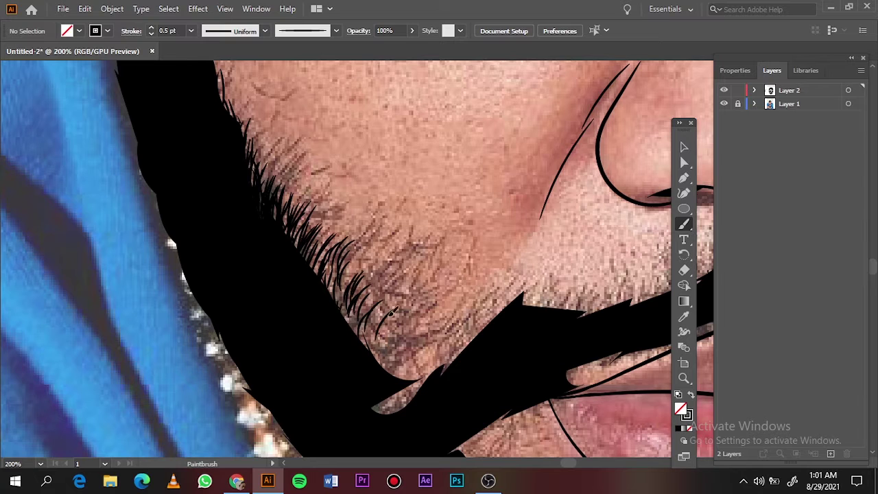
drag(374, 343, 397, 295)
mouse_move(381, 376)
mouse_down()
mouse_move(384, 321)
mouse_move(415, 346)
mouse_move(439, 331)
mouse_up()
drag(408, 397, 376, 411)
drag(427, 376, 455, 331)
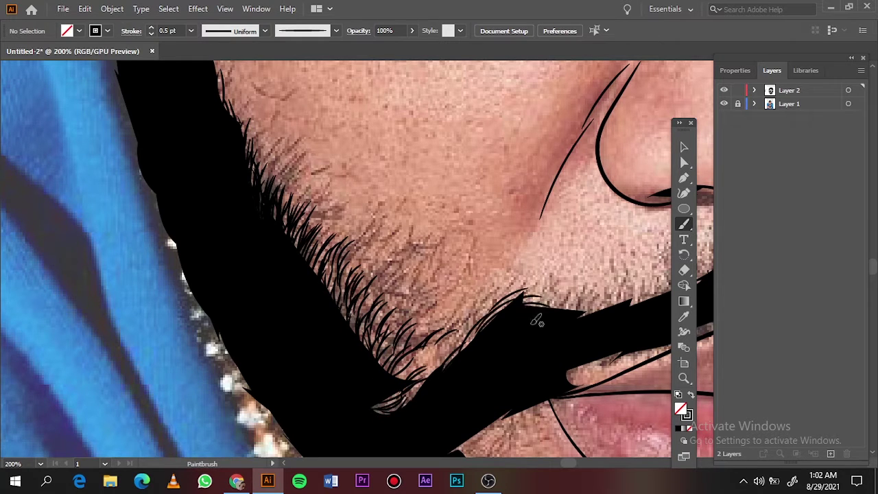
key(ctrl+0)
click(724, 103)
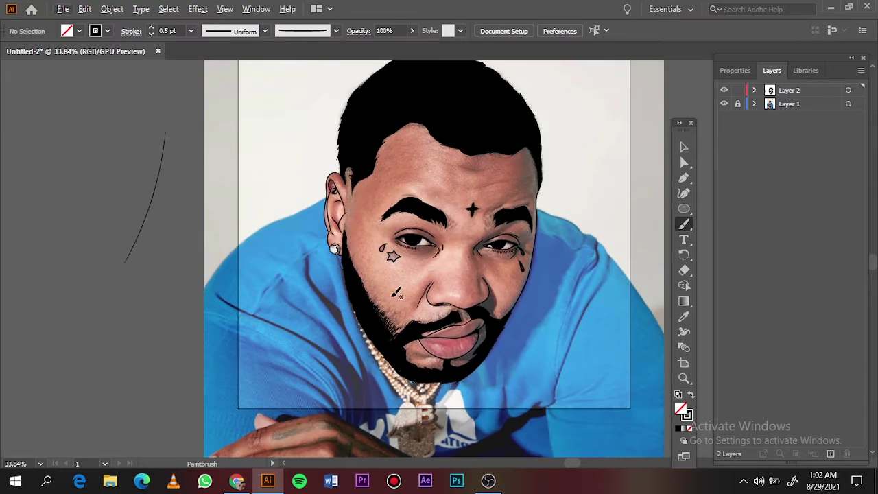
Extend the mustache to its right tip and add hair strokes along its lower edge.
scroll(336, 258, up, 5)
mouse_move(337, 257)
mouse_down()
mouse_move(535, 217)
mouse_move(559, 185)
mouse_move(659, 147)
mouse_up()
scroll(492, 213, right, 5)
drag(439, 149, 525, 209)
drag(473, 148, 521, 230)
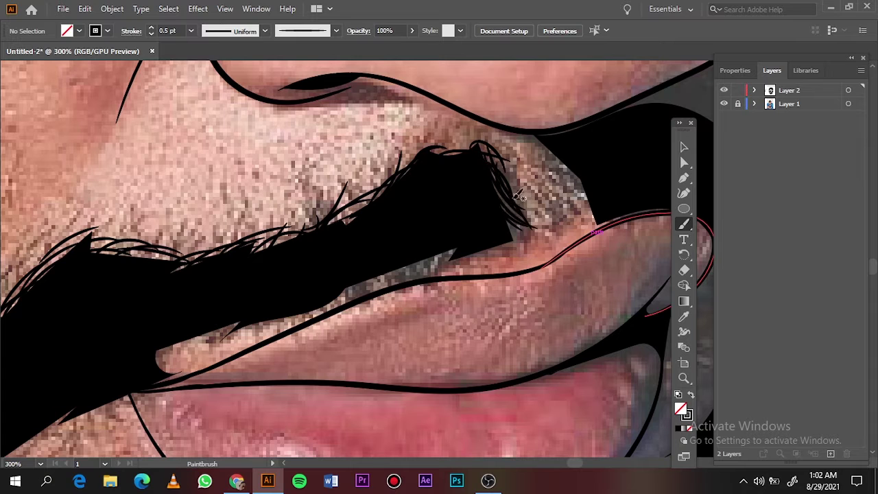
drag(497, 182, 545, 240)
drag(491, 251, 377, 282)
mouse_move(460, 233)
mouse_down()
mouse_move(453, 252)
mouse_move(295, 319)
mouse_move(155, 353)
mouse_up()
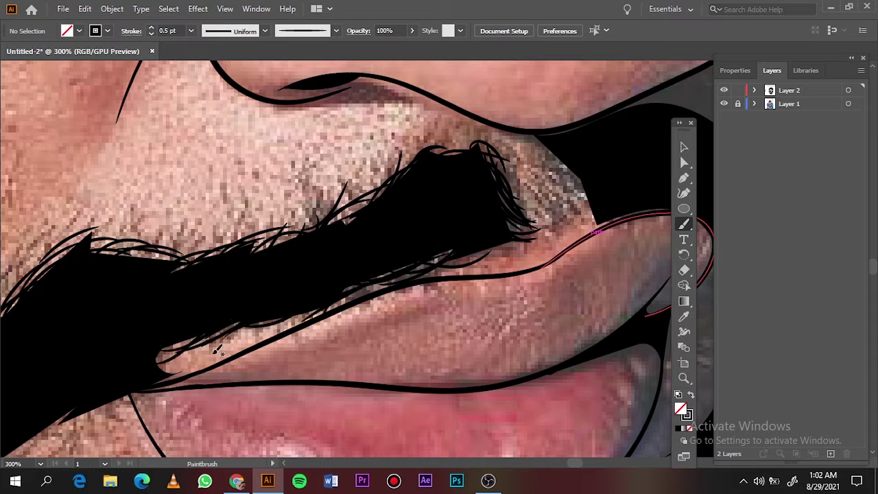
Add hair strokes along the chin beard's left, bottom and right edges.
scroll(236, 197, down, 2)
drag(236, 197, 248, 200)
mouse_move(124, 271)
mouse_down()
mouse_move(148, 288)
mouse_move(171, 364)
mouse_move(261, 401)
mouse_move(329, 408)
mouse_move(367, 384)
mouse_move(357, 353)
mouse_move(364, 387)
mouse_up()
mouse_move(408, 363)
mouse_down()
mouse_move(439, 388)
mouse_move(546, 335)
mouse_move(593, 264)
mouse_move(618, 206)
mouse_move(606, 138)
mouse_up()
drag(549, 300, 572, 271)
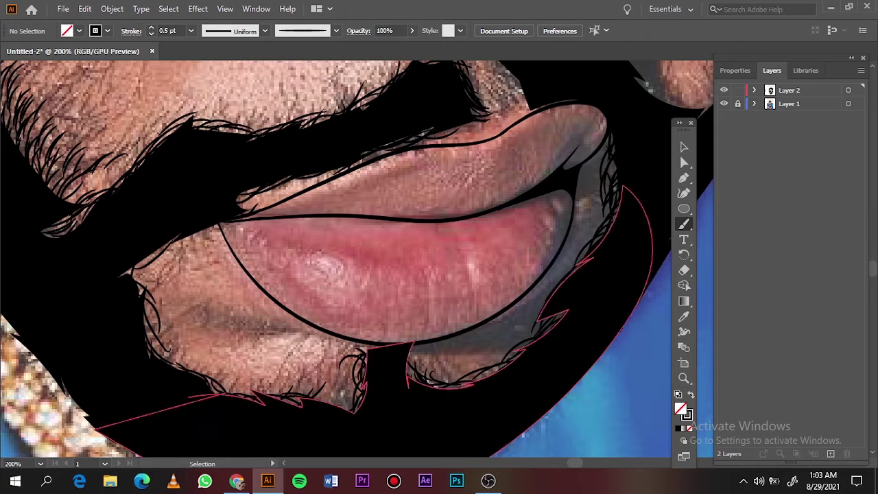
key(ctrl+0)
Fringe the mustache's left edge, top edge and right tip, plus the beard's outer edge.
scroll(316, 310, up, 5)
drag(317, 310, 329, 361)
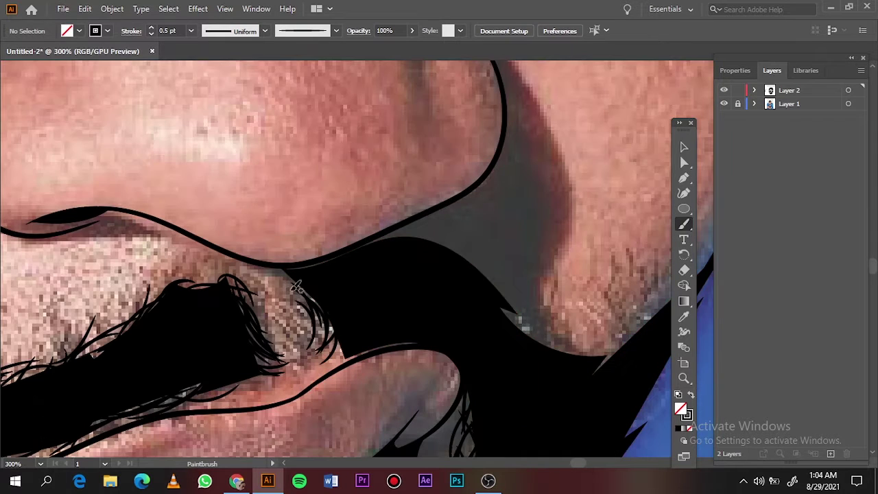
drag(295, 282, 309, 346)
mouse_move(322, 247)
mouse_down()
mouse_move(480, 275)
mouse_move(589, 362)
mouse_move(620, 322)
mouse_up()
drag(528, 348, 588, 352)
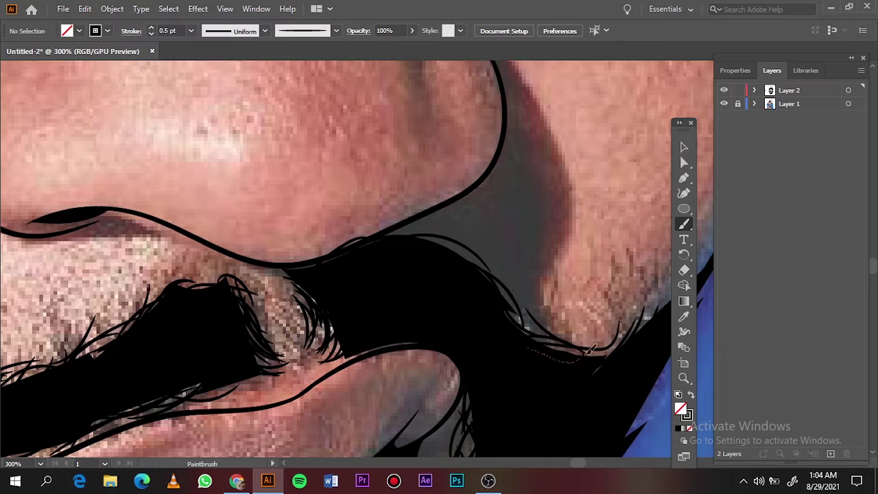
scroll(628, 273, right, 5)
drag(635, 62, 480, 298)
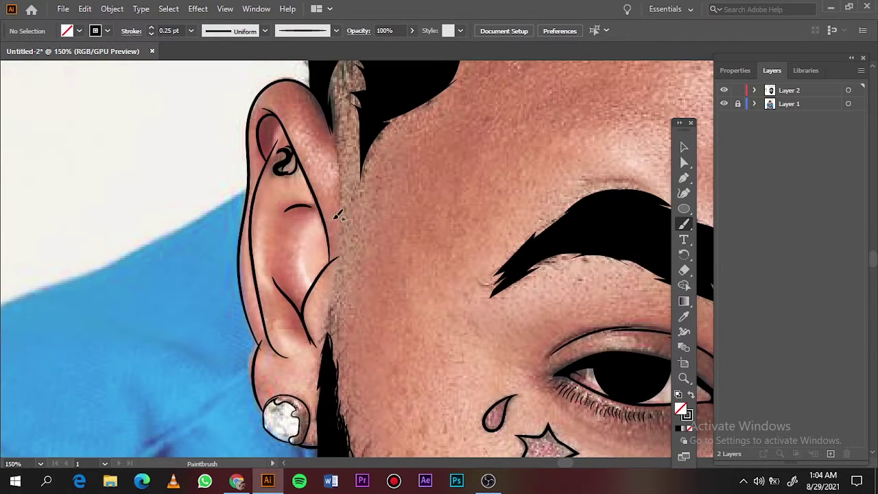
Paint thin hair strokes down the sideburn and along the jaw beard edge.
drag(343, 302, 338, 352)
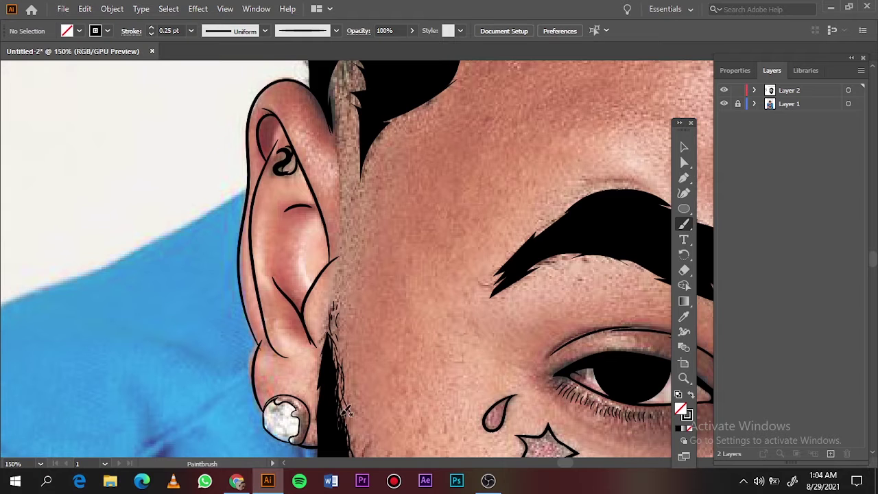
scroll(346, 410, up, 3)
drag(343, 288, 379, 379)
drag(383, 309, 384, 378)
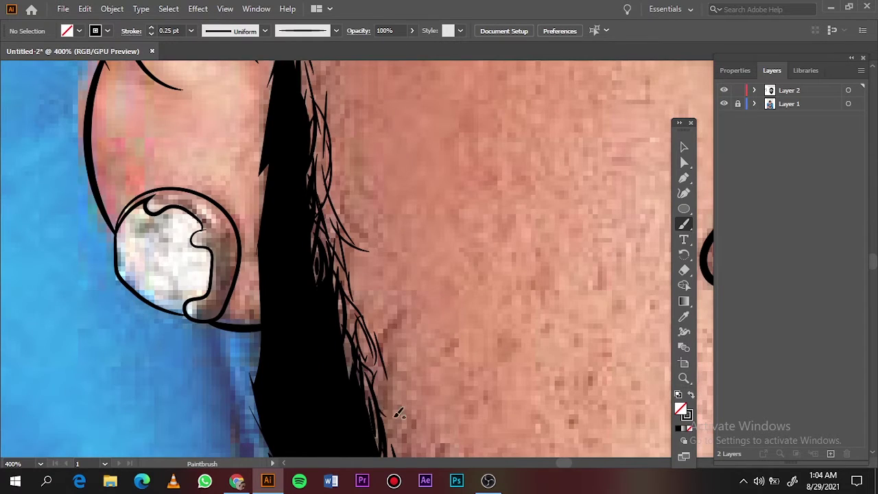
scroll(396, 412, down, 5)
mouse_move(259, 164)
mouse_down()
mouse_move(312, 225)
mouse_move(313, 258)
mouse_move(381, 426)
mouse_up()
drag(322, 260, 351, 325)
scroll(348, 242, down, 5)
scroll(348, 242, up, 3)
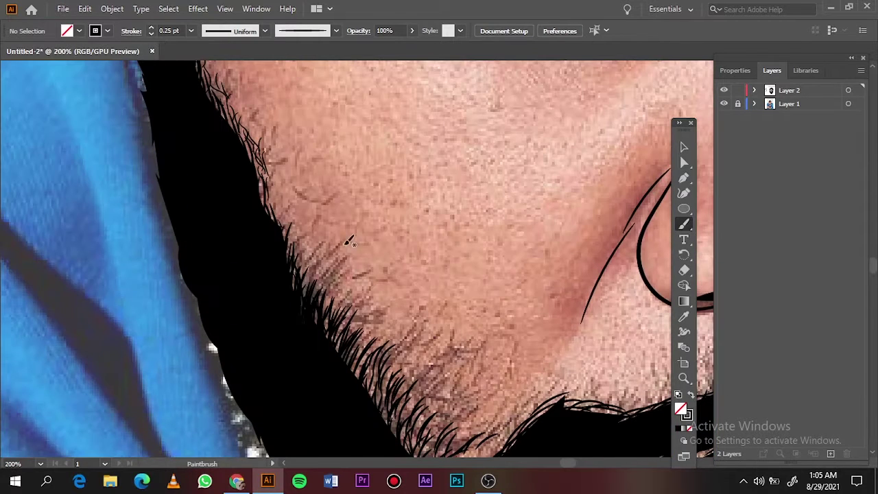
mouse_move(311, 232)
mouse_down()
mouse_move(310, 291)
mouse_move(335, 283)
mouse_move(343, 315)
mouse_move(366, 343)
mouse_up()
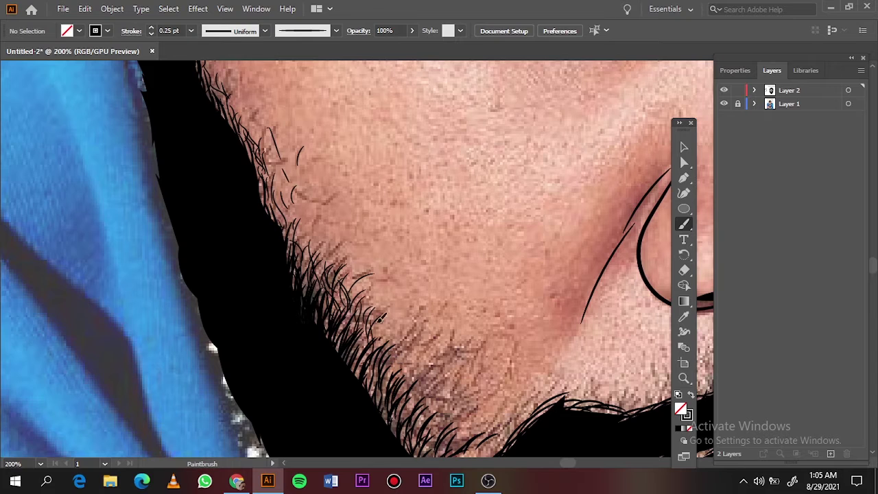
Add hair strokes across the lower beard.
drag(441, 378, 415, 425)
mouse_move(436, 336)
mouse_down()
mouse_move(405, 395)
mouse_move(462, 358)
mouse_up()
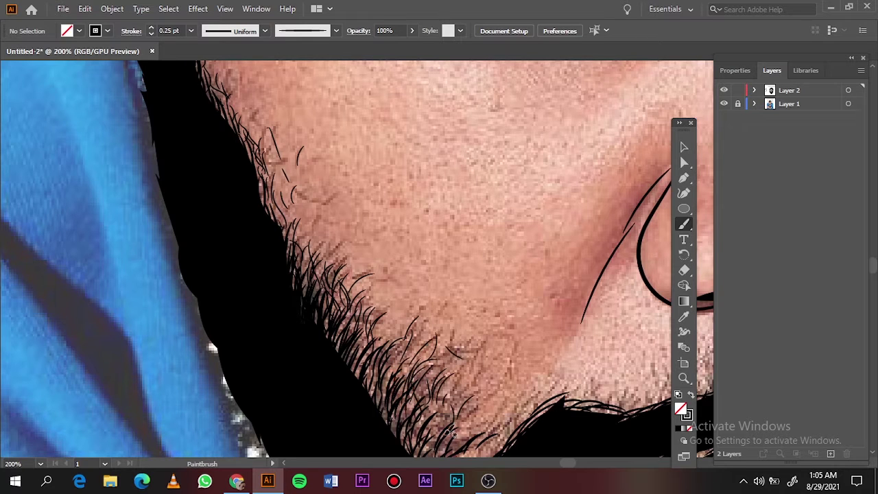
mouse_move(478, 389)
mouse_down()
mouse_move(452, 438)
mouse_move(469, 444)
mouse_up()
drag(523, 390, 489, 435)
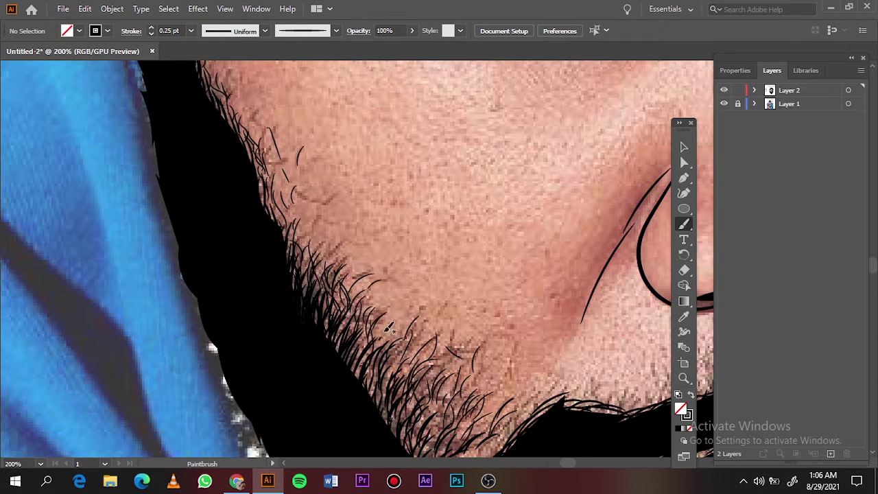
scroll(527, 435, down, 2)
scroll(527, 435, down, 1)
Add hair strokes along the moustache's top edge and the lip-chin edge.
drag(502, 309, 620, 269)
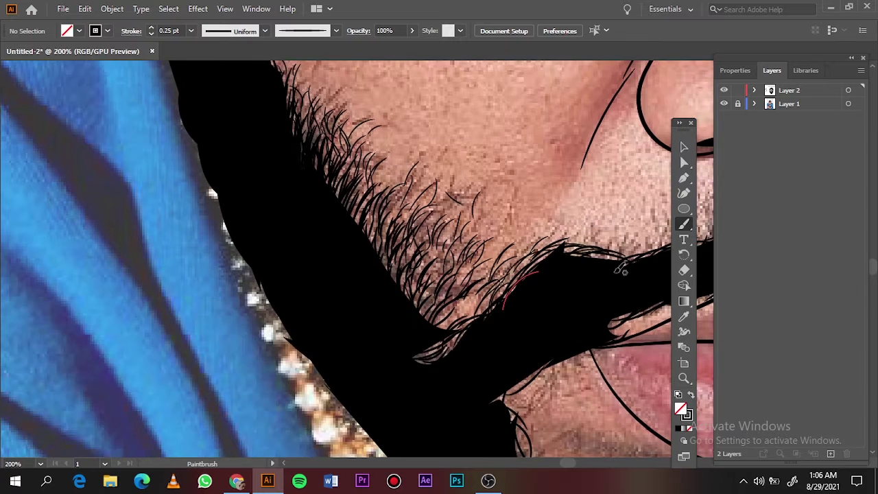
scroll(603, 364, right, 4)
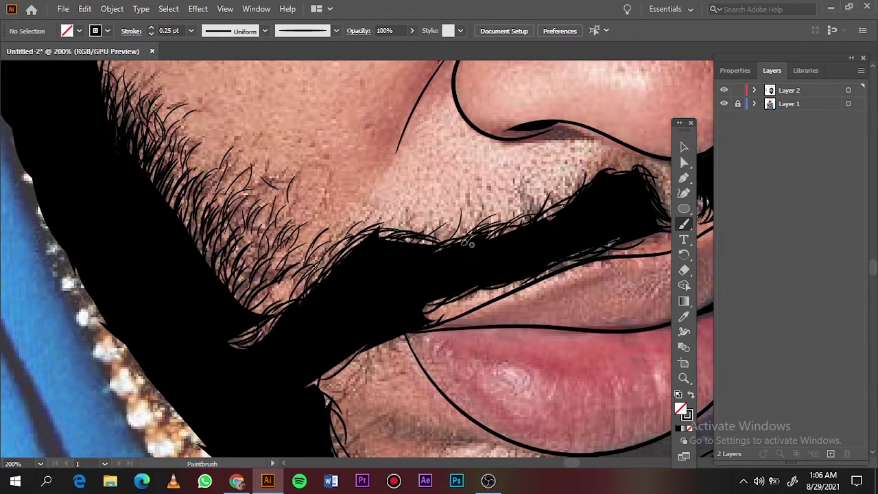
drag(480, 229, 613, 166)
scroll(439, 302, down, 2)
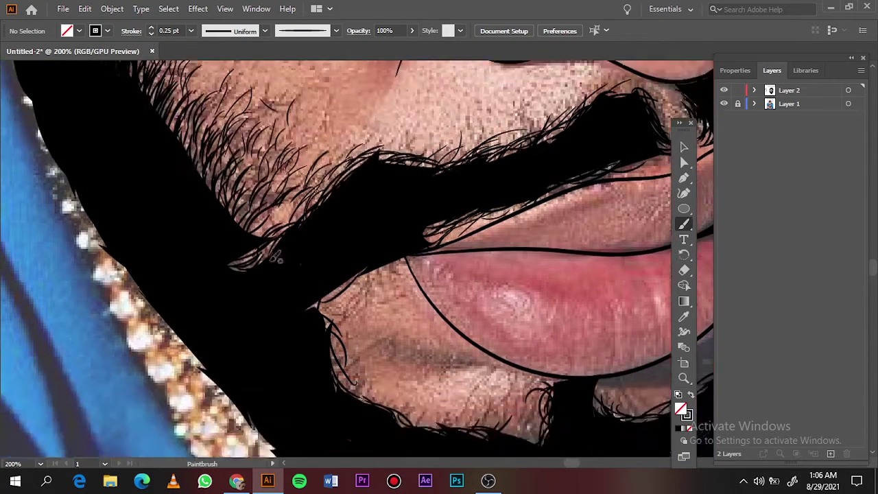
scroll(439, 302, down, 2)
mouse_move(343, 201)
mouse_down()
mouse_move(520, 291)
mouse_move(542, 257)
mouse_move(515, 320)
mouse_up()
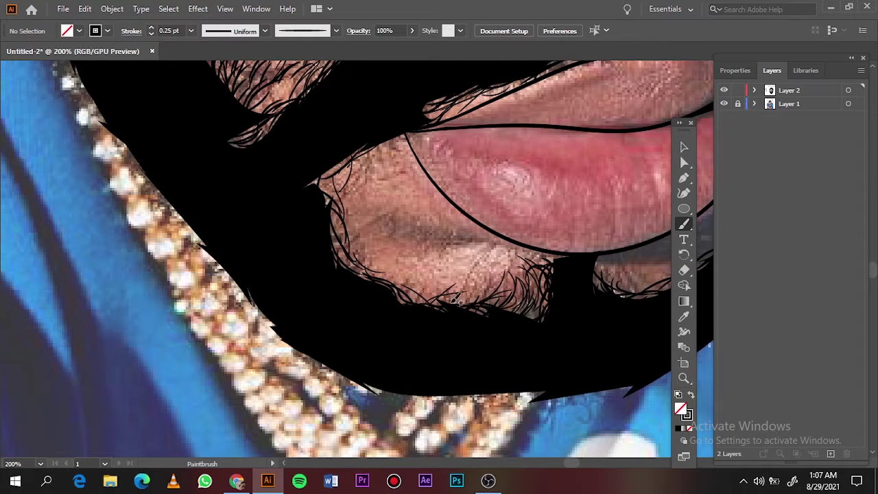
drag(452, 300, 391, 130)
With the reference photo shown, add hair strokes along the right jaw edge and upper-lip line.
key(ctrl+0)
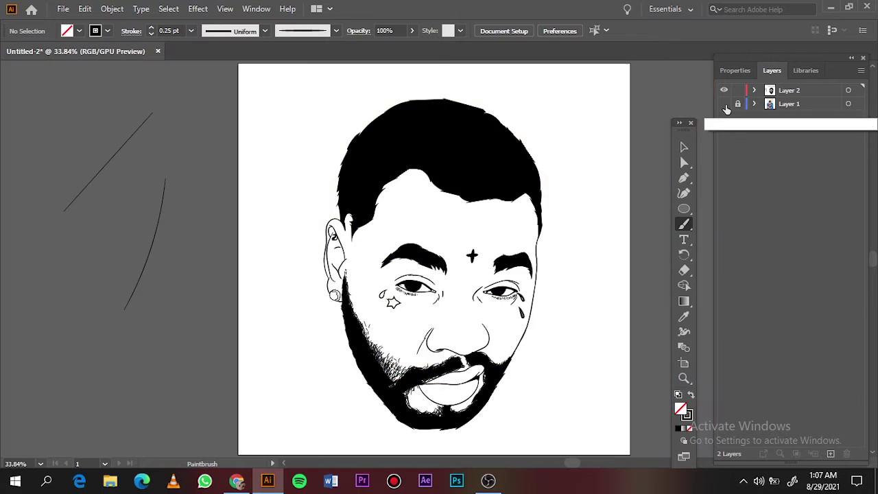
click(724, 103)
scroll(432, 398, up, 5)
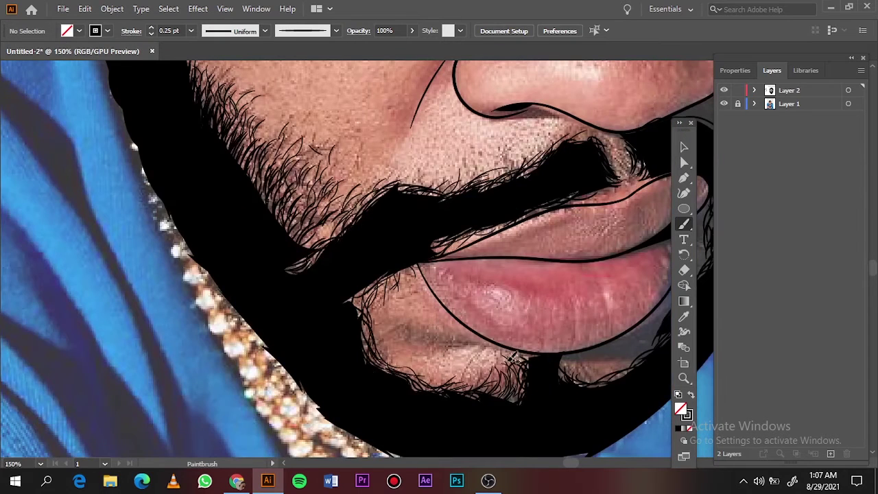
scroll(604, 372, right, 3)
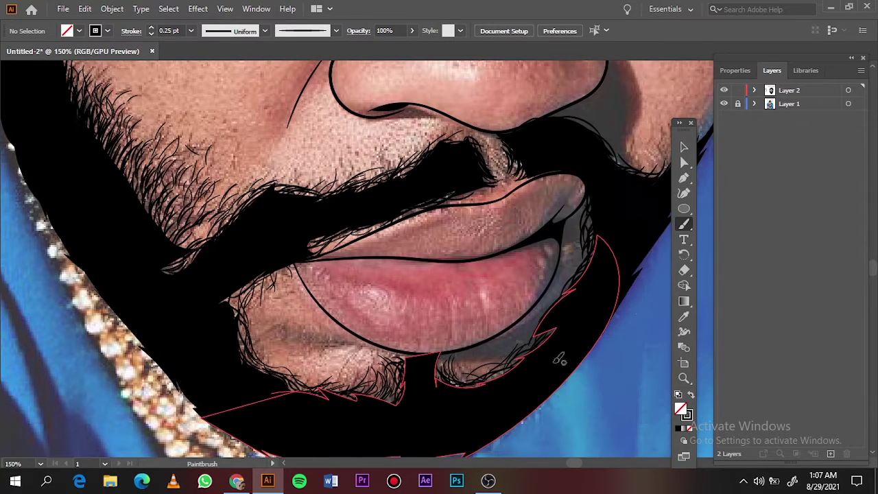
drag(553, 310, 596, 214)
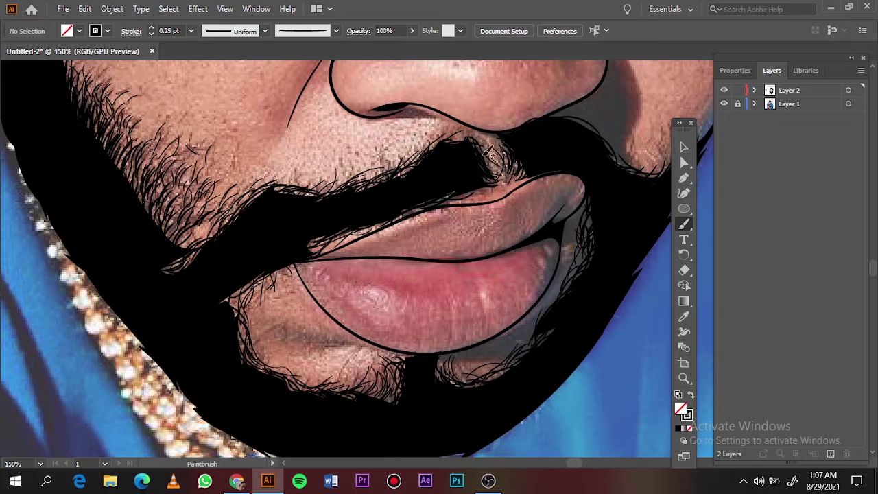
drag(426, 209, 341, 233)
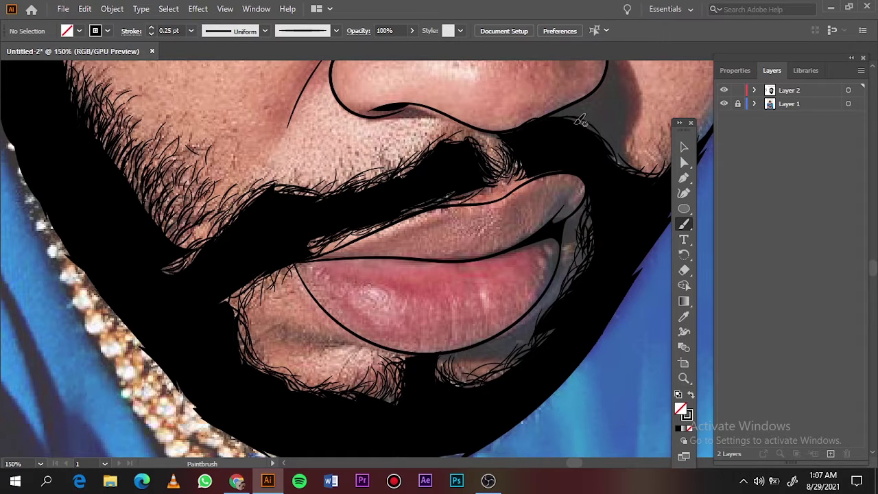
scroll(658, 175, right, 3)
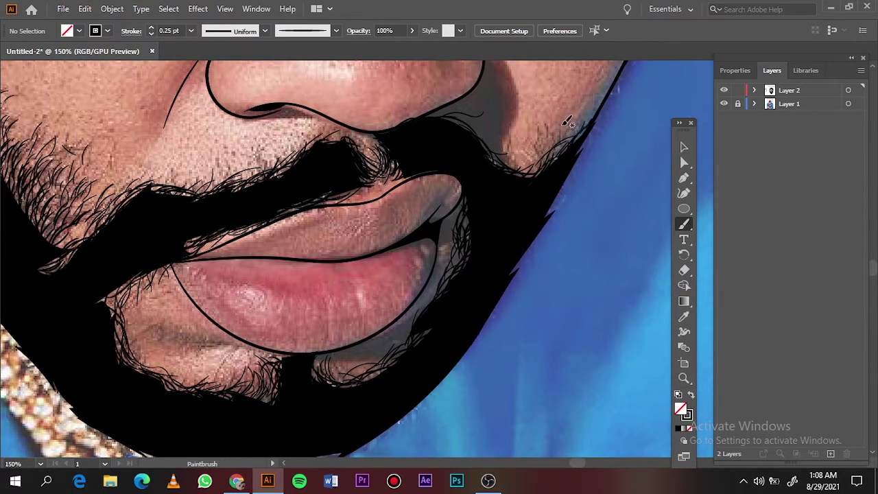
key(ctrl+0)
click(723, 103)
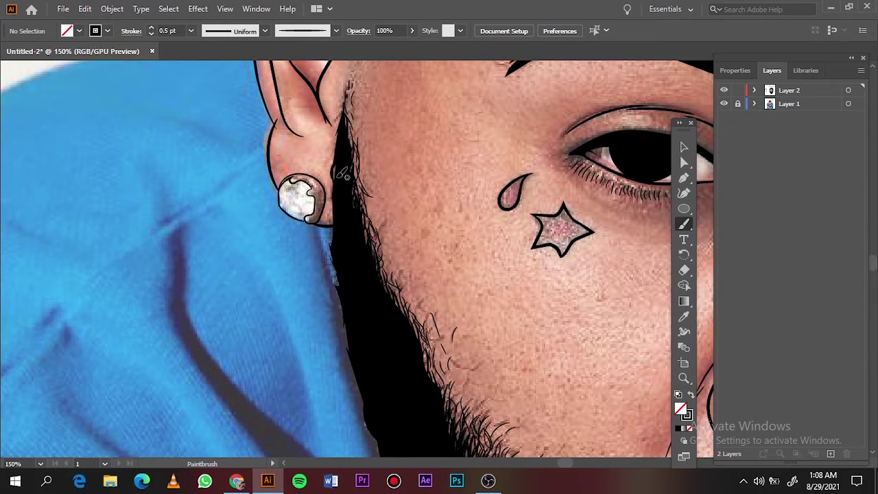
Paint fine hair strokes down the beard's outer edge below the earring.
drag(338, 175, 321, 237)
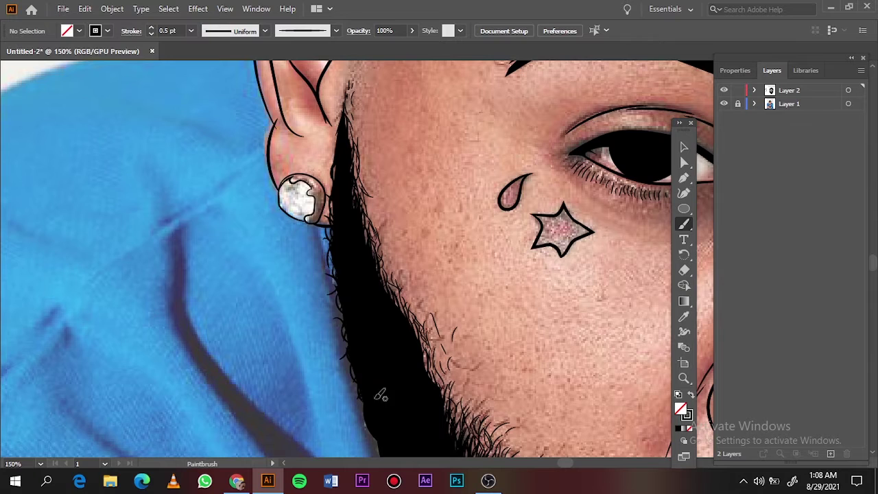
scroll(405, 363, down, 3)
drag(371, 254, 404, 309)
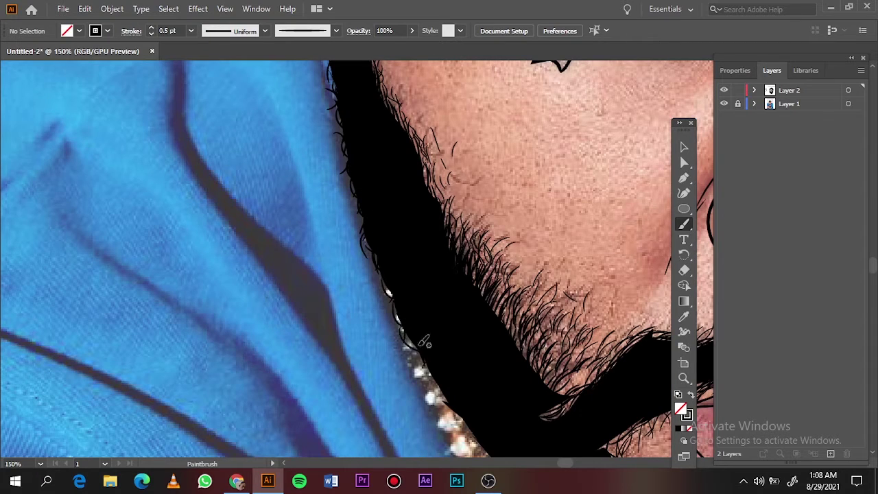
mouse_move(421, 343)
mouse_down()
mouse_move(317, 173)
mouse_move(421, 317)
mouse_up()
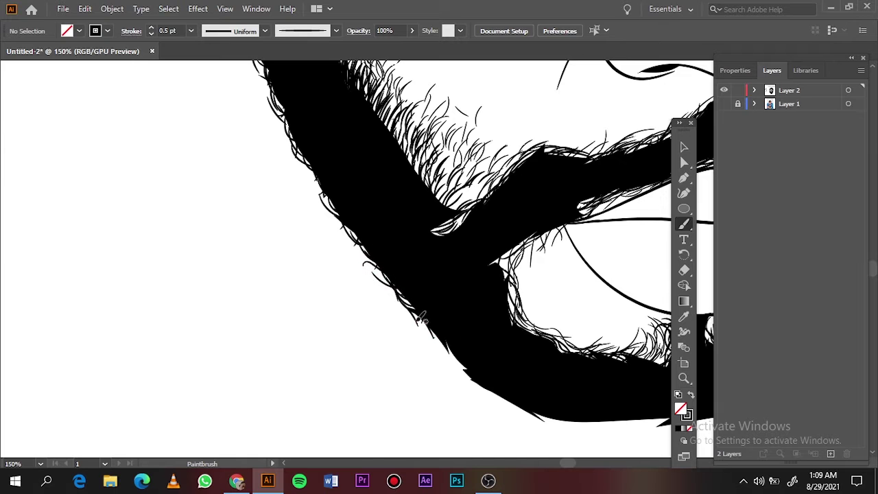
Add hair strokes along the beard's lower-left and bottom edges.
key(ctrl+equal)
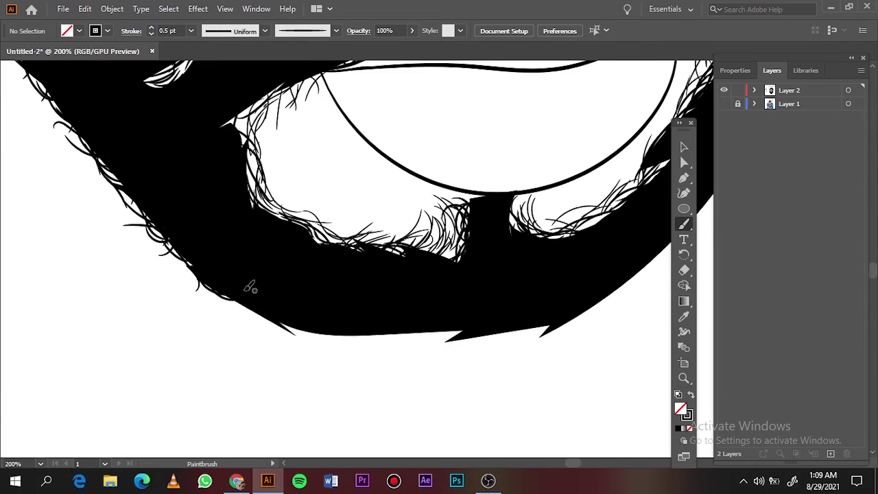
drag(230, 300, 293, 332)
mouse_move(374, 332)
mouse_down()
mouse_move(450, 321)
mouse_move(568, 328)
mouse_move(642, 287)
mouse_move(541, 349)
mouse_up()
Set the stroke weight to 0.5 pt and line the beard's right edge with hair strokes.
click(190, 30)
click(206, 70)
mouse_move(425, 307)
mouse_down()
mouse_move(501, 219)
mouse_move(522, 162)
mouse_move(569, 85)
mouse_up()
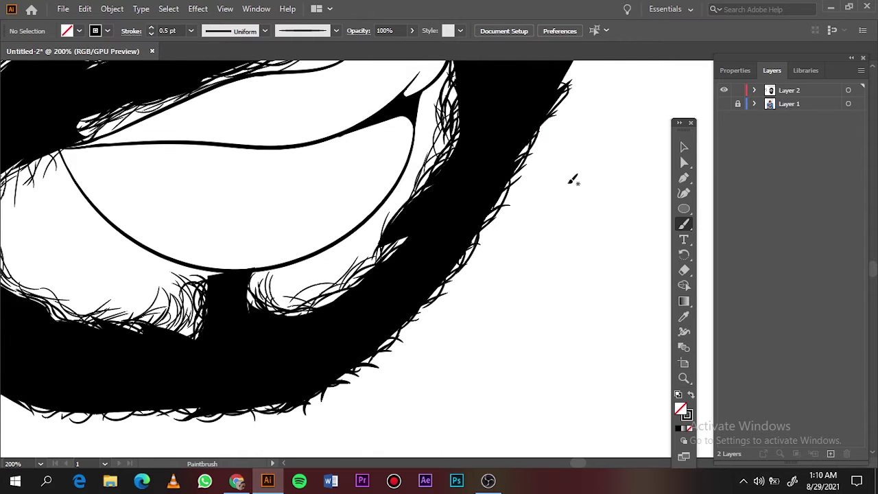
scroll(574, 181, up, 3)
drag(562, 210, 631, 69)
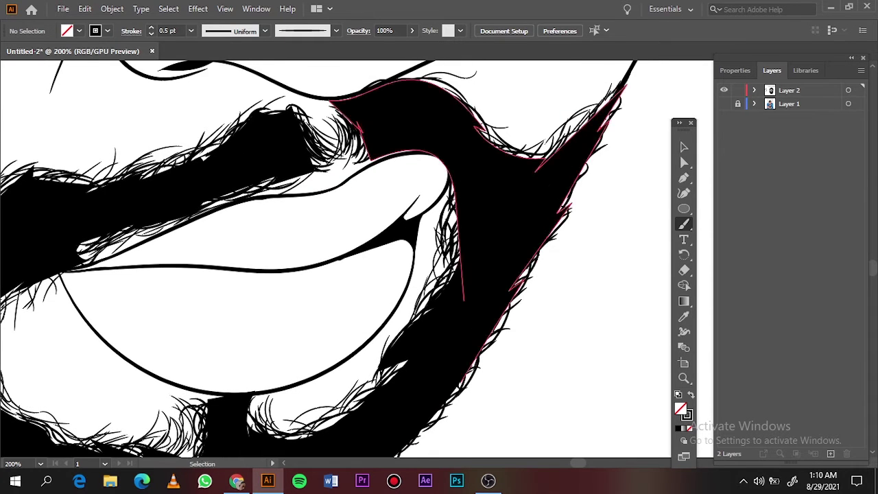
scroll(556, 189, down, 5)
scroll(320, 211, up, 5)
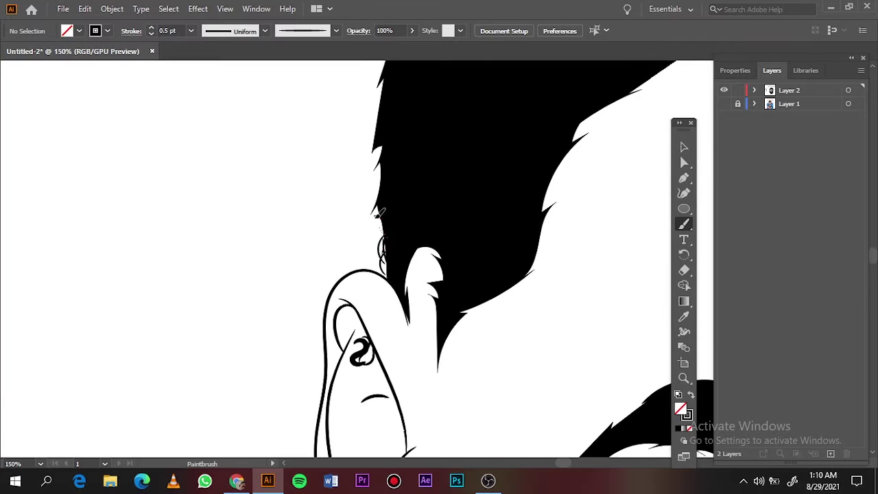
Draw curly strands up the hair's left edge.
drag(381, 237, 377, 78)
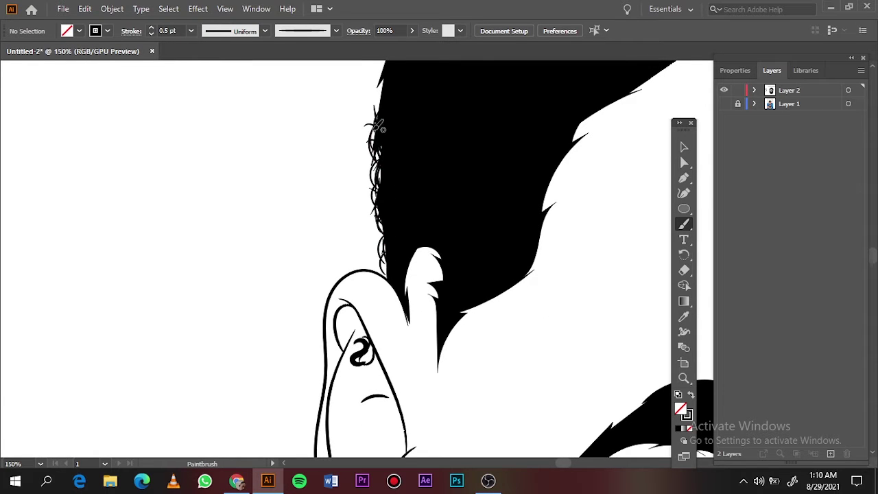
scroll(558, 204, up, 5)
mouse_move(395, 358)
mouse_down()
mouse_move(414, 263)
mouse_move(446, 196)
mouse_move(482, 173)
mouse_up()
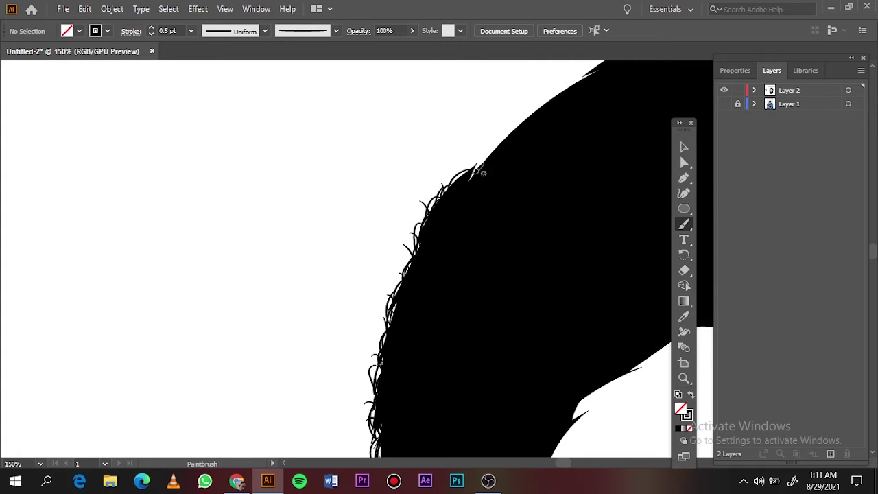
drag(523, 131, 562, 109)
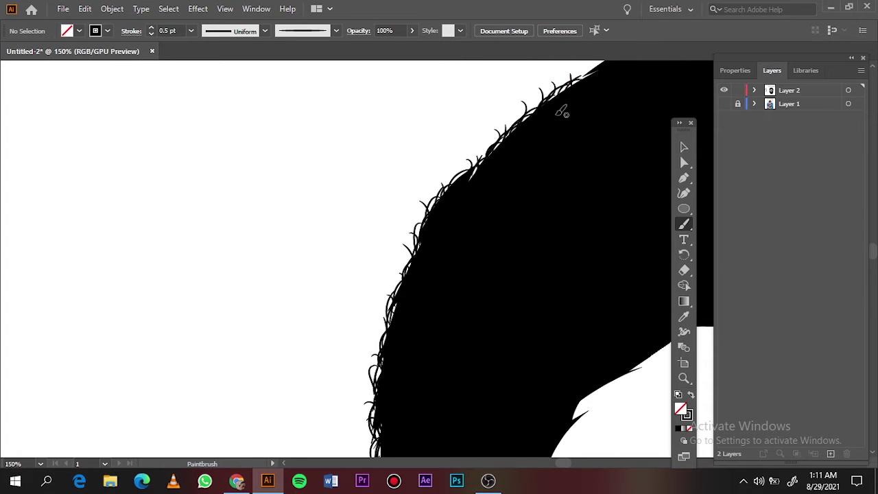
scroll(562, 109, down, 3)
scroll(478, 186, up, 3)
scroll(478, 187, up, 1)
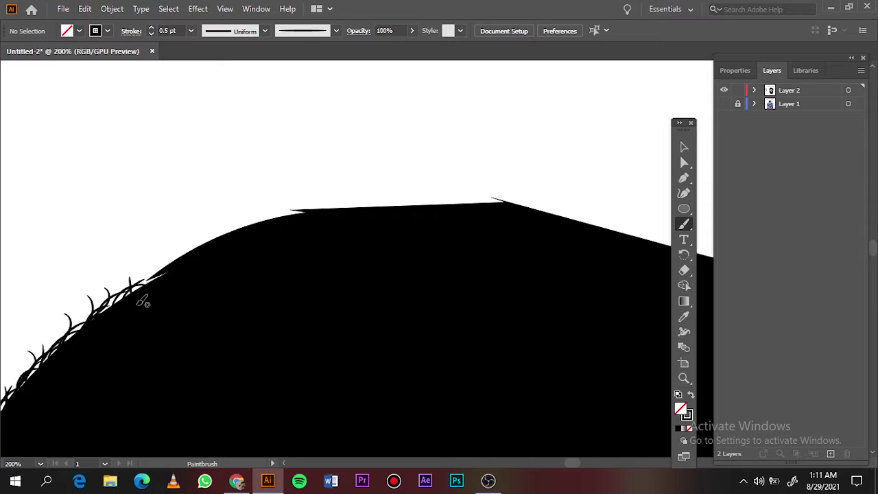
Continue curly strands across the top of the hair and down its right side.
mouse_move(164, 271)
mouse_down()
mouse_move(206, 241)
mouse_move(260, 220)
mouse_move(290, 225)
mouse_move(322, 206)
mouse_move(549, 206)
mouse_move(589, 223)
mouse_up()
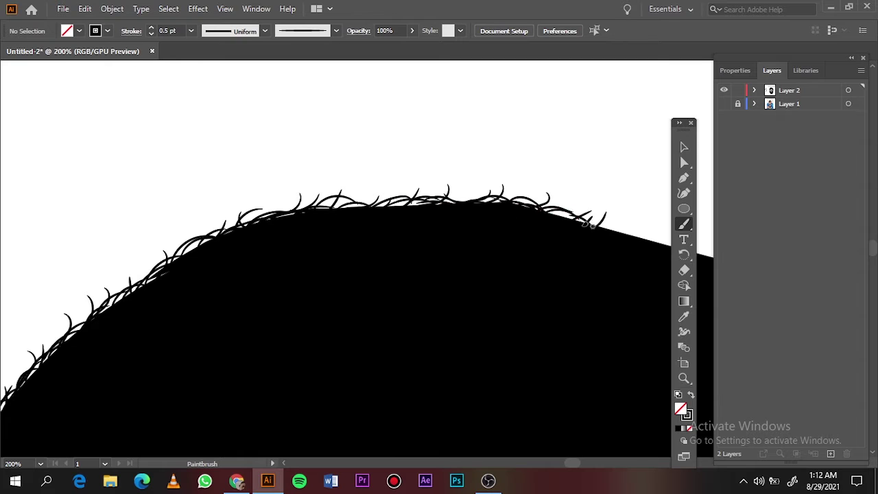
scroll(564, 304, right, 5)
mouse_move(324, 213)
mouse_down()
mouse_move(333, 244)
mouse_move(374, 248)
mouse_move(473, 286)
mouse_move(508, 288)
mouse_move(513, 314)
mouse_move(572, 337)
mouse_move(583, 377)
mouse_up()
drag(549, 346, 590, 381)
scroll(577, 341, down, 4)
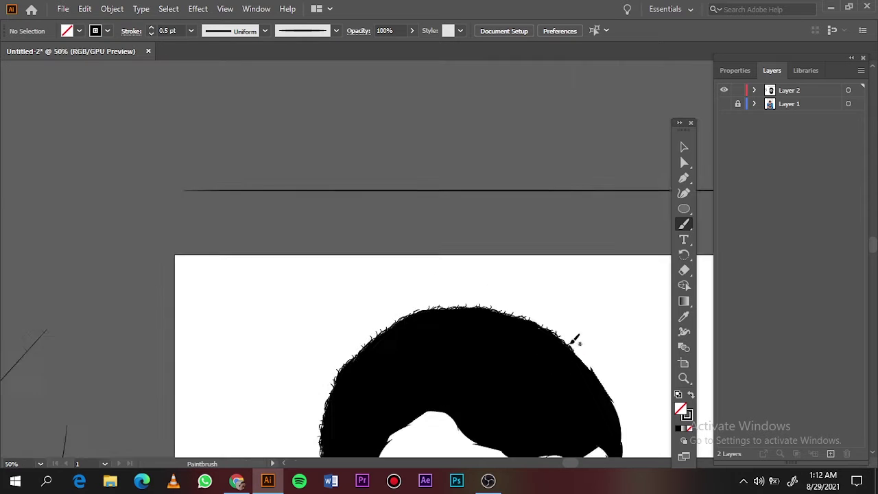
scroll(574, 340, up, 2)
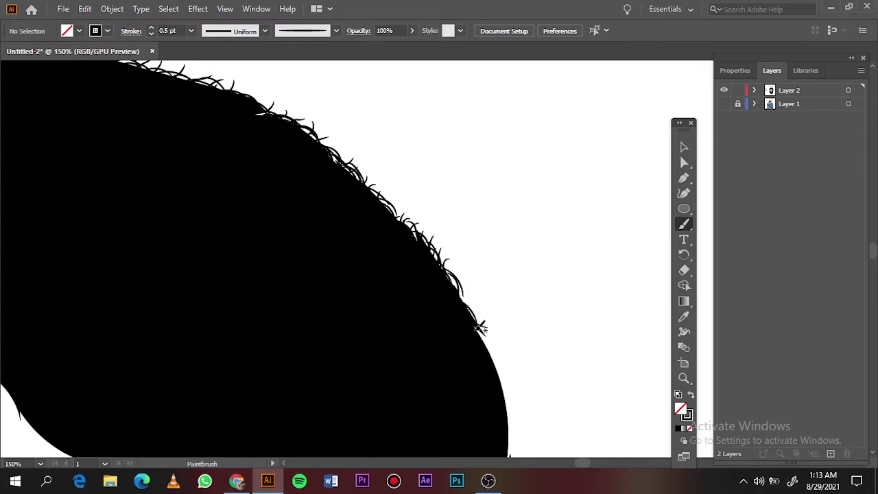
Add small strands at the hair's right side edge and check them against the reference photo.
drag(481, 328, 489, 351)
scroll(524, 443, down, 5)
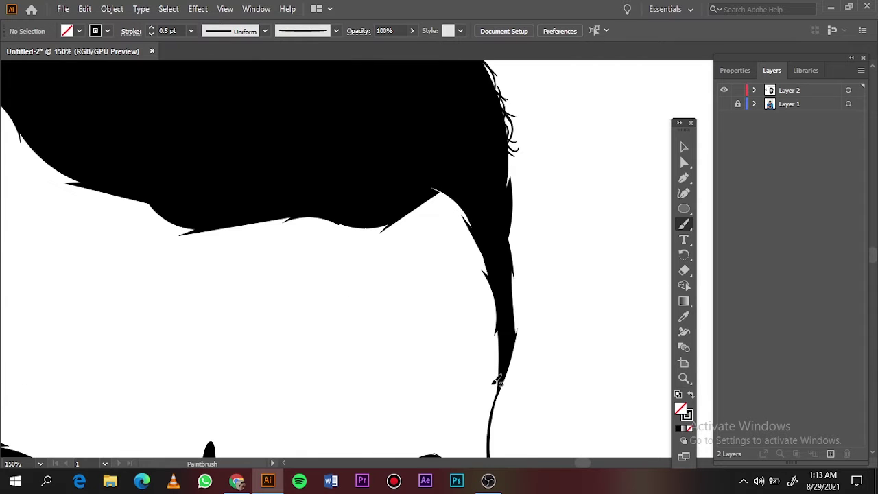
drag(511, 251, 526, 260)
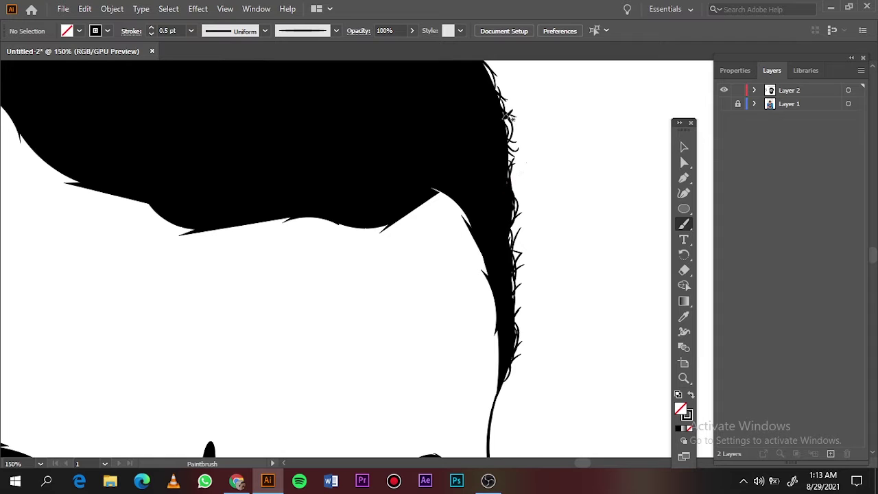
click(724, 103)
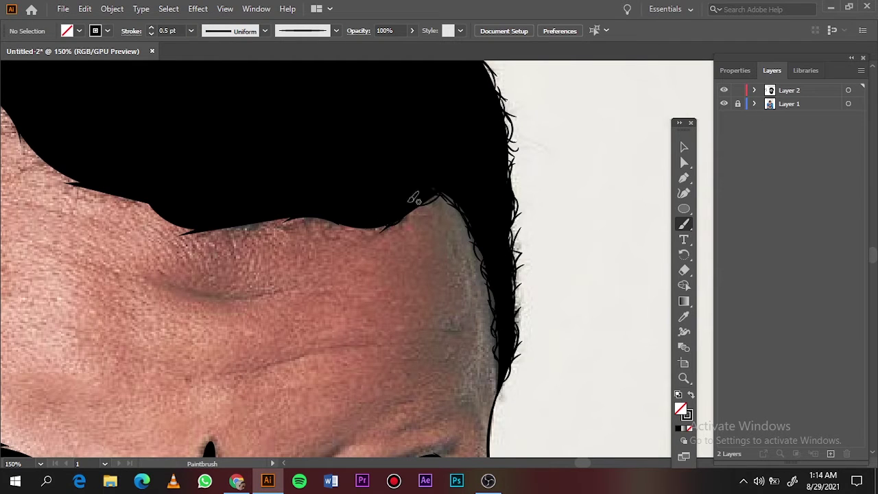
click(723, 104)
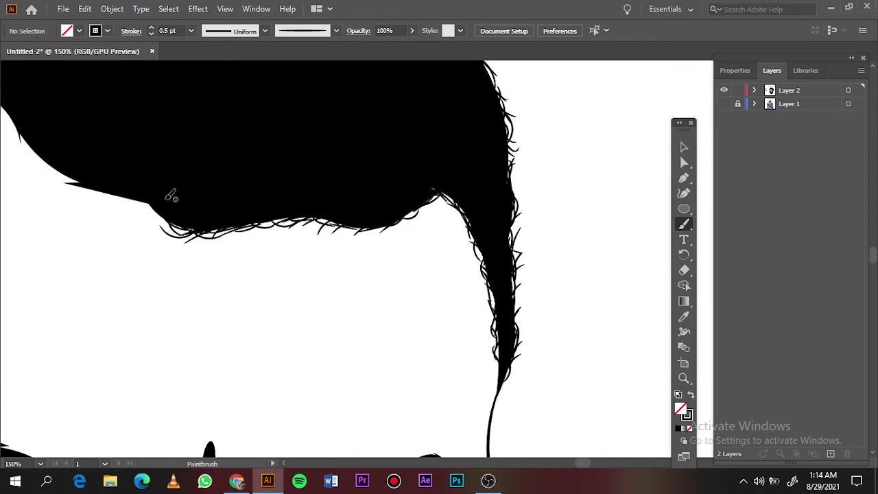
Brush wispy hair strands along the bottom hairline.
key(ctrl+minus)
key(ctrl+plus)
mouse_move(447, 251)
mouse_down()
mouse_move(412, 245)
mouse_move(312, 197)
mouse_move(256, 130)
mouse_move(221, 112)
mouse_move(102, 172)
mouse_move(49, 293)
mouse_up()
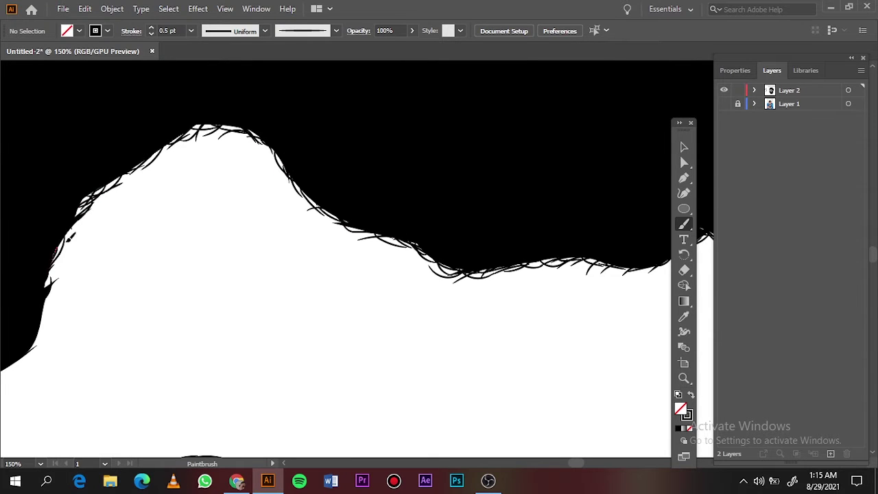
scroll(96, 213, down, 3)
scroll(223, 204, up, 3)
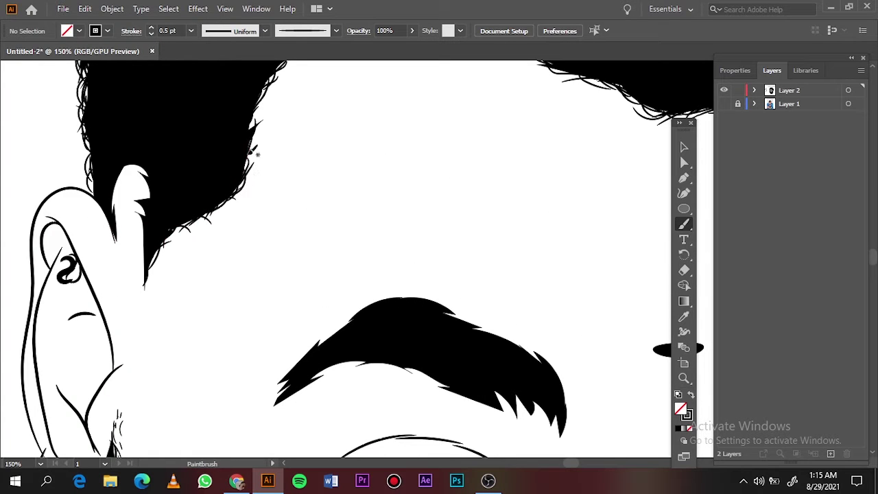
Draw hair strands around the white sideburn tuft, checking them against the reference photo.
mouse_move(152, 245)
mouse_down()
mouse_move(117, 185)
mouse_move(148, 180)
mouse_move(142, 257)
mouse_move(136, 209)
mouse_move(141, 233)
mouse_up()
click(723, 104)
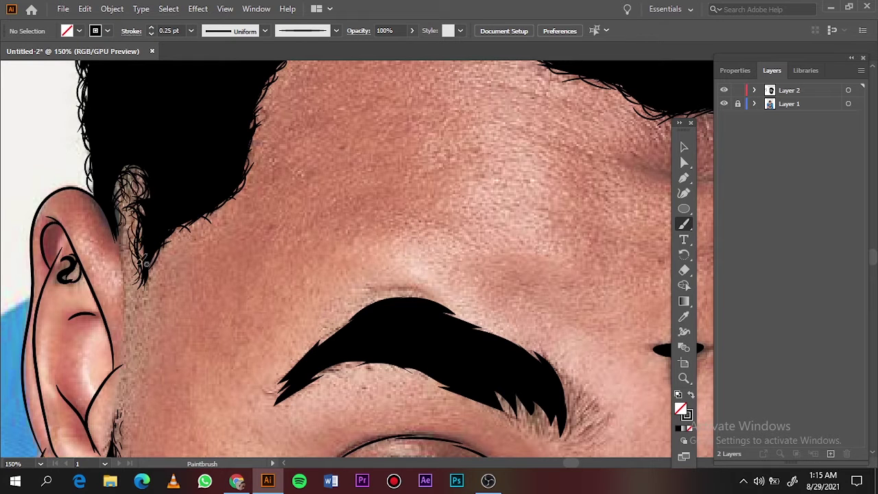
click(723, 104)
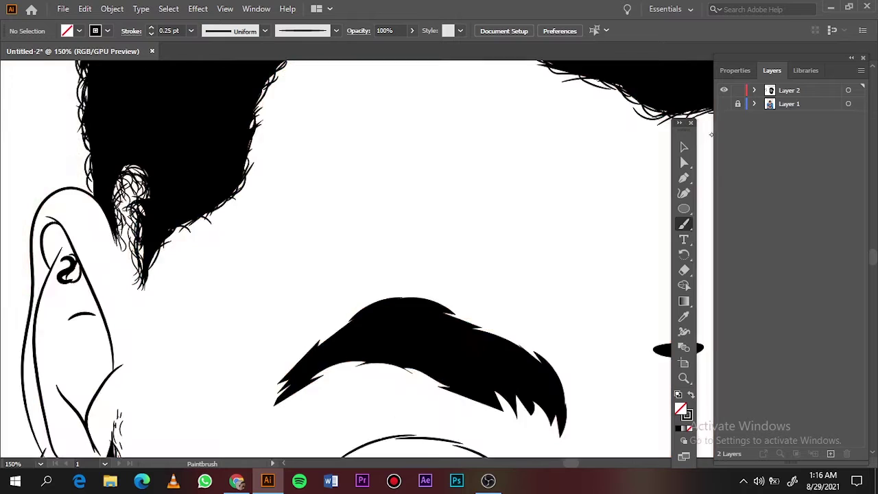
key(ctrl+0)
scroll(431, 257, up, 5)
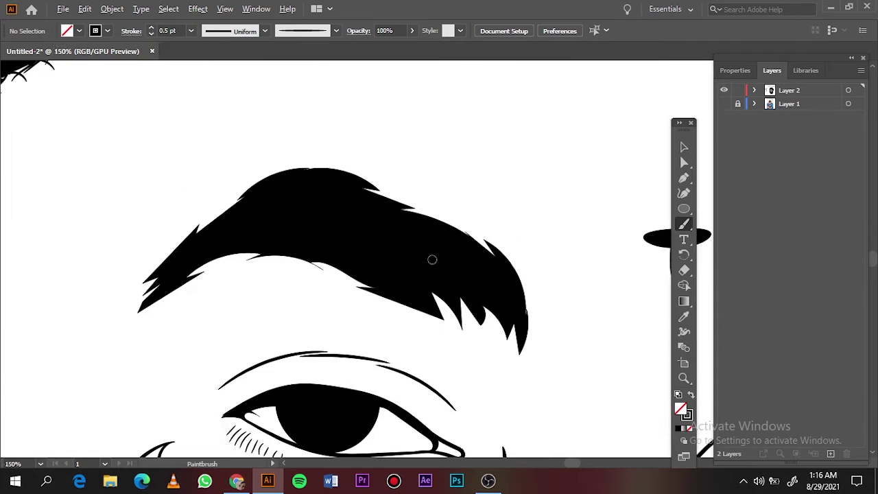
click(723, 104)
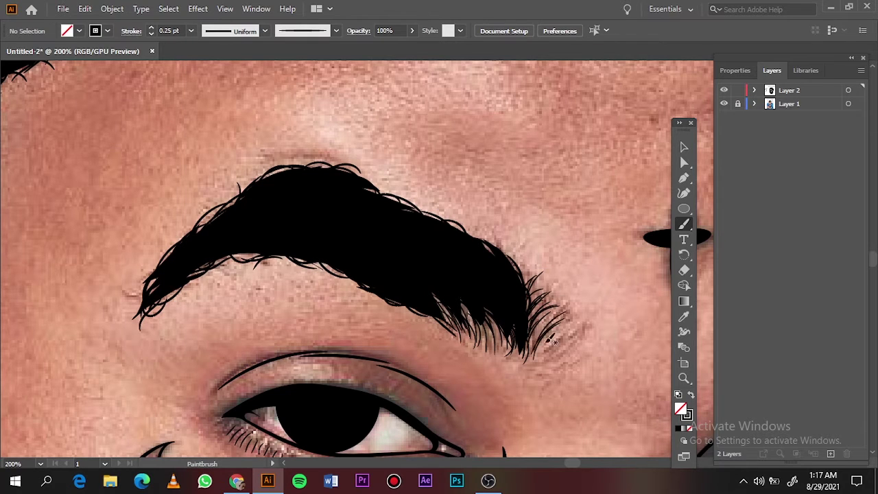
Brush hair strokes on the right eyebrow, settling on a 0.25 pt stroke weight.
key(ctrl+0)
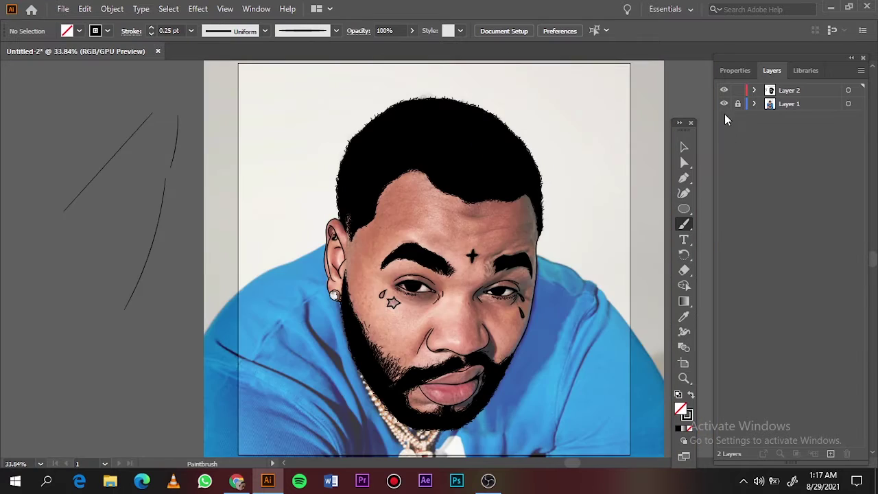
click(724, 104)
scroll(503, 247, up, 5)
click(191, 30)
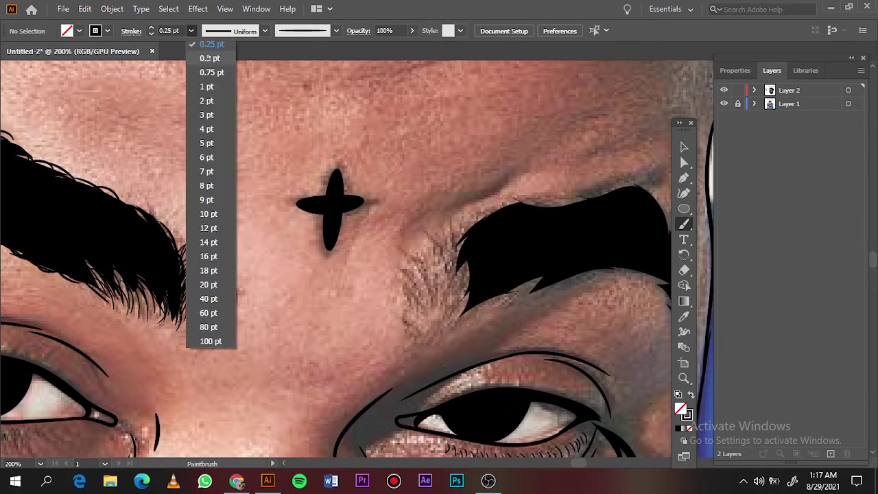
click(206, 69)
scroll(407, 254, right, 3)
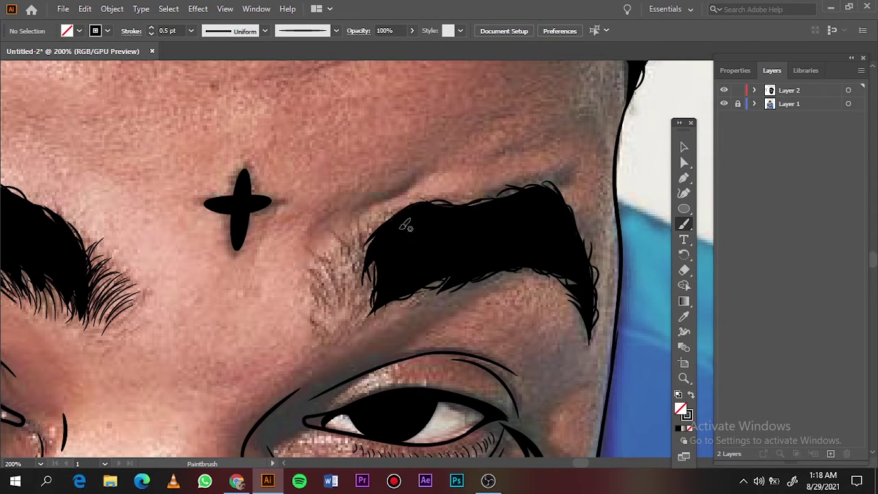
click(191, 30)
click(199, 45)
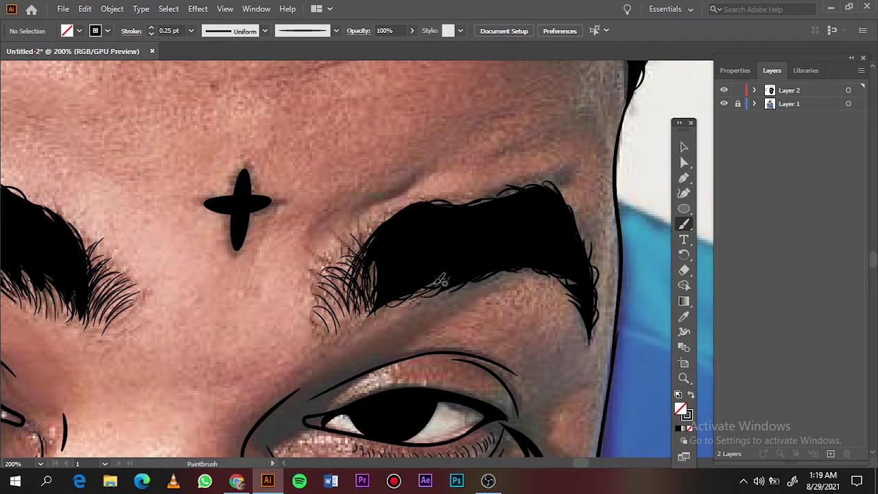
Review the line art without the photo and make Layer 2 the active layer.
key(ctrl+0)
click(724, 103)
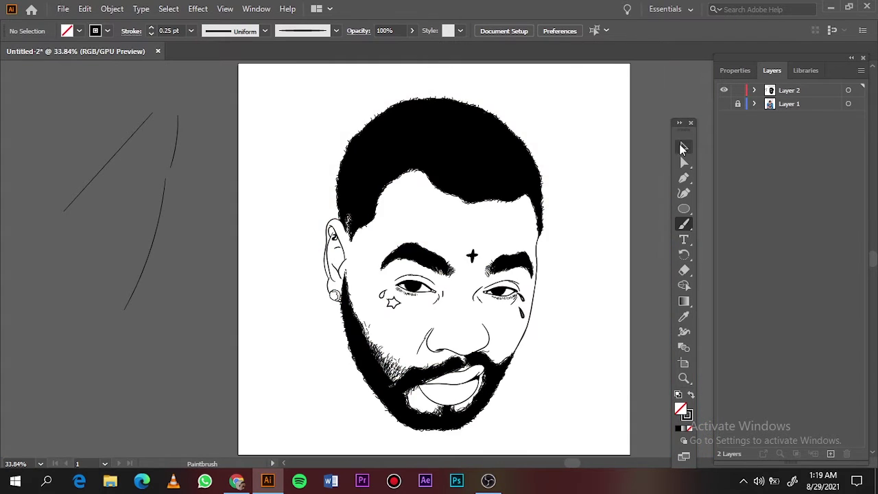
key(v)
click(723, 103)
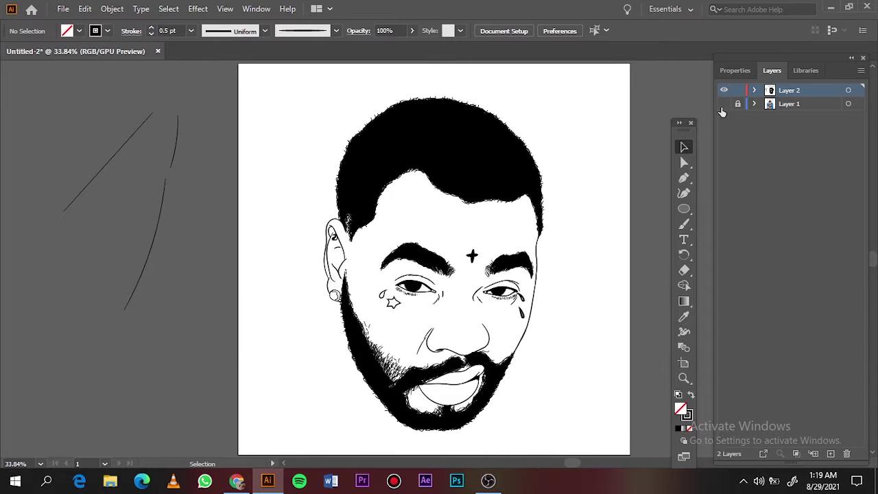
click(723, 104)
Add forehead wrinkle lines with the Paintbrush at 0.75 pt, then hide the reference photo.
key(ctrl+1)
scroll(547, 277, right, 1)
key(b)
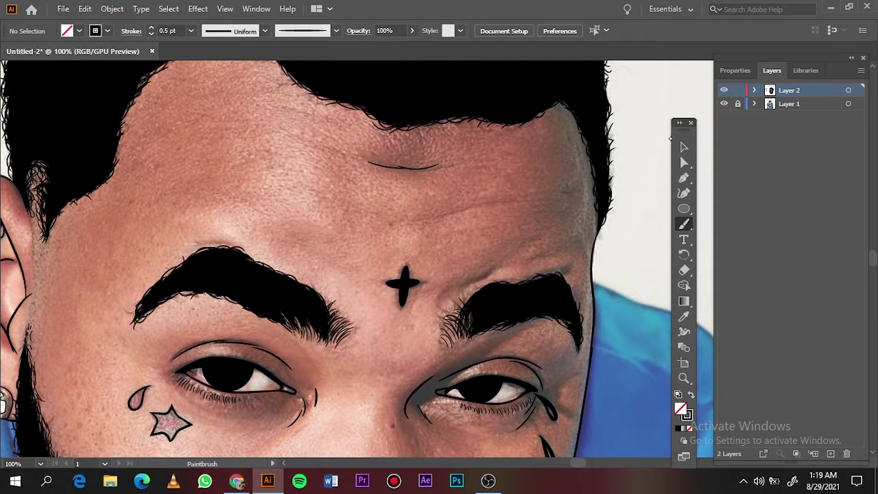
click(684, 147)
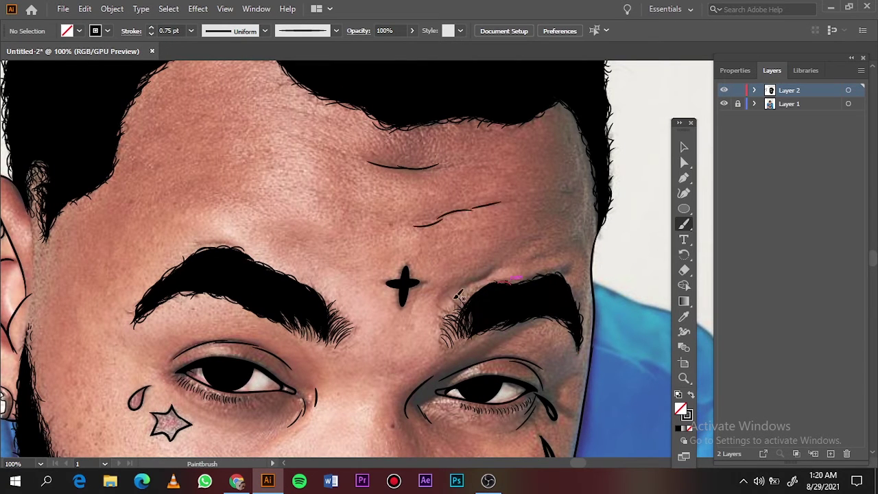
scroll(514, 275, down, 4)
scroll(508, 254, down, 2)
scroll(506, 247, up, 5)
key(ctrl+0)
click(723, 104)
Select the traced line art and duplicate Layer 2 as Layer 2 copy.
key(v)
drag(227, 55, 604, 402)
click(112, 8)
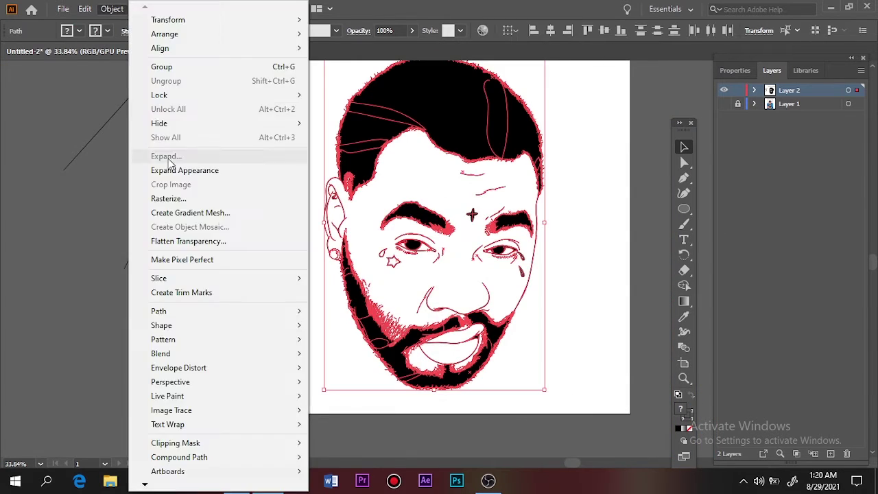
key(Escape)
click(856, 387)
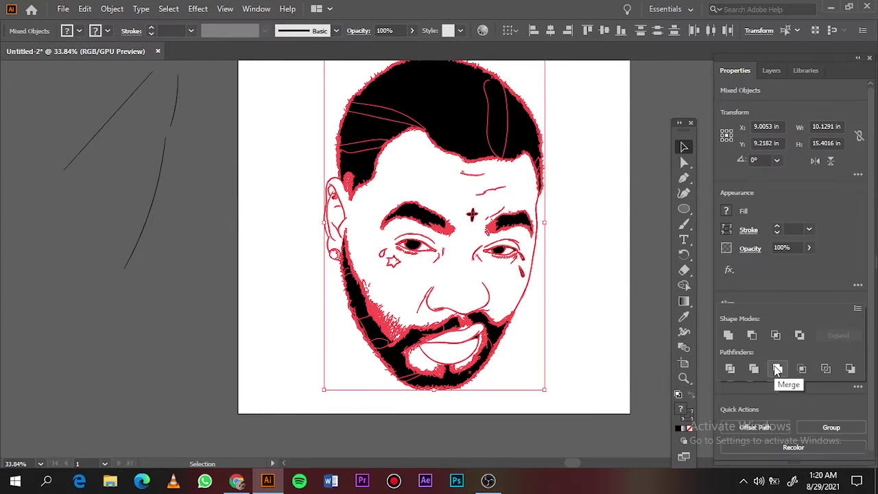
click(771, 70)
drag(789, 104, 831, 453)
Make Layer 2 active and set its fill colour to salmon (#F98F6E).
click(778, 105)
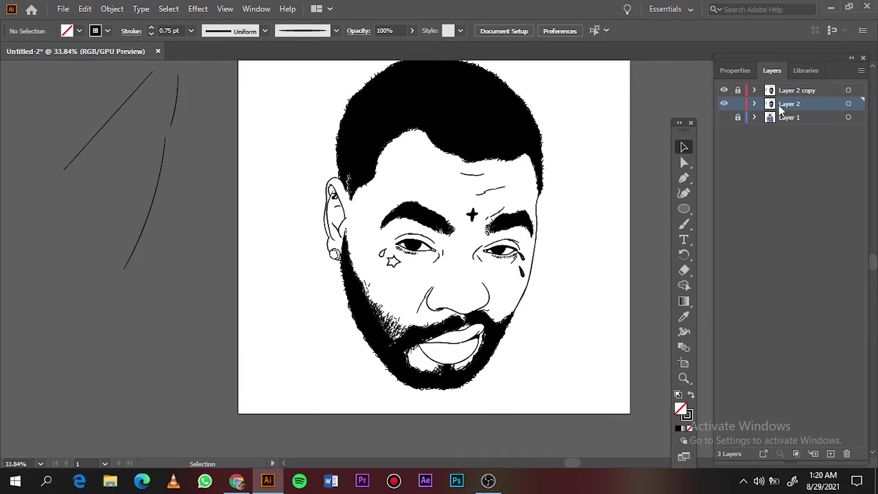
click(691, 394)
double_click(680, 409)
drag(586, 71, 594, 87)
click(800, 72)
Draw a salmon rectangle over most of the artboard and fine-tune its shade.
drag(271, 60, 603, 398)
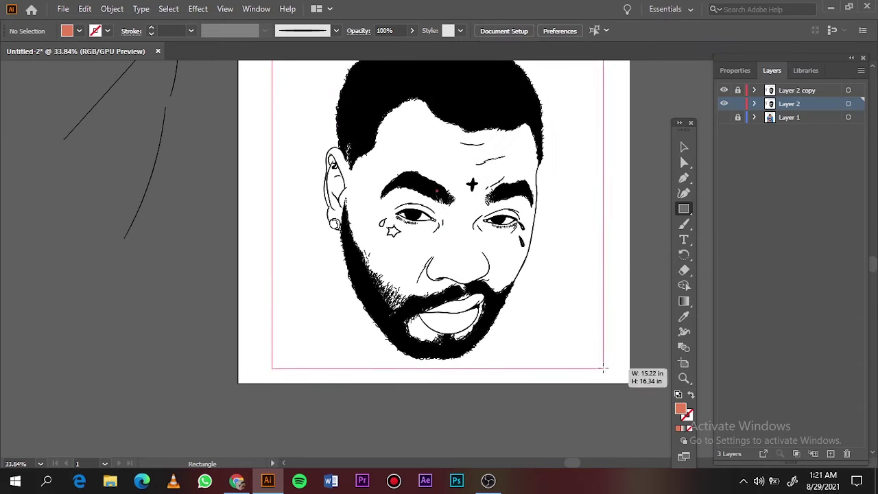
drag(594, 88, 600, 72)
click(800, 73)
double_click(681, 409)
click(801, 72)
Send the salmon rectangle to the back, behind the face line art.
right_click(597, 184)
click(558, 425)
click(609, 186)
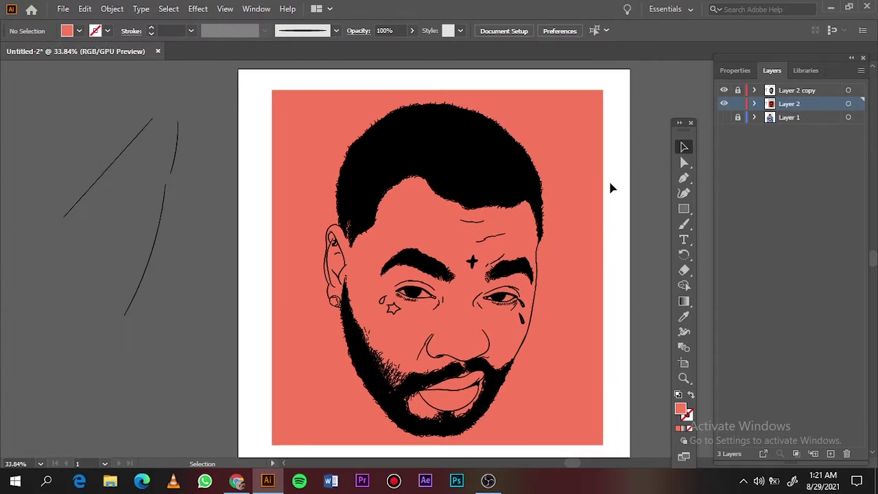
click(735, 70)
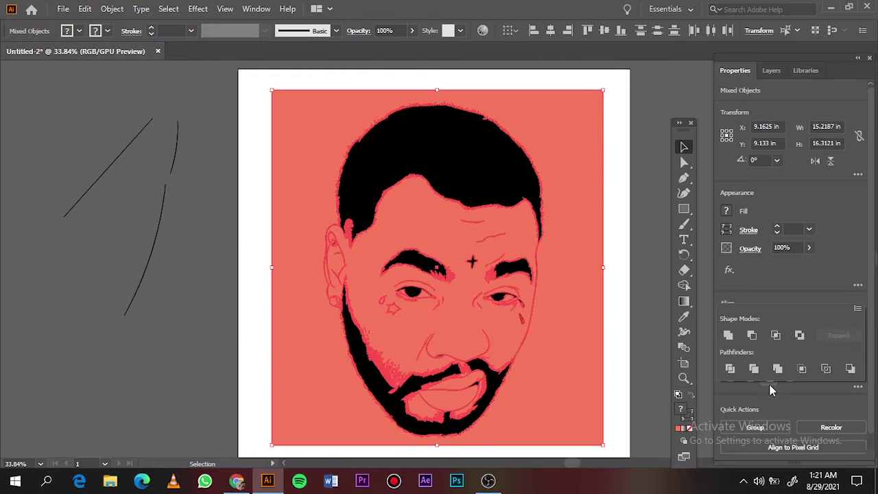
Isolate the face group and browse its paths in the Layers panel.
double_click(591, 287)
key(ctrl+a)
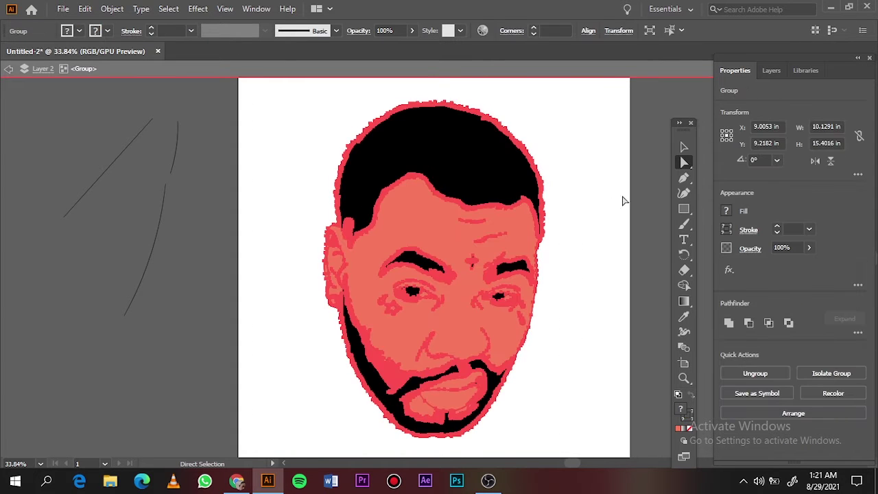
click(623, 198)
click(771, 70)
scroll(751, 437, down, 5)
scroll(752, 437, down, 3)
scroll(751, 436, down, 3)
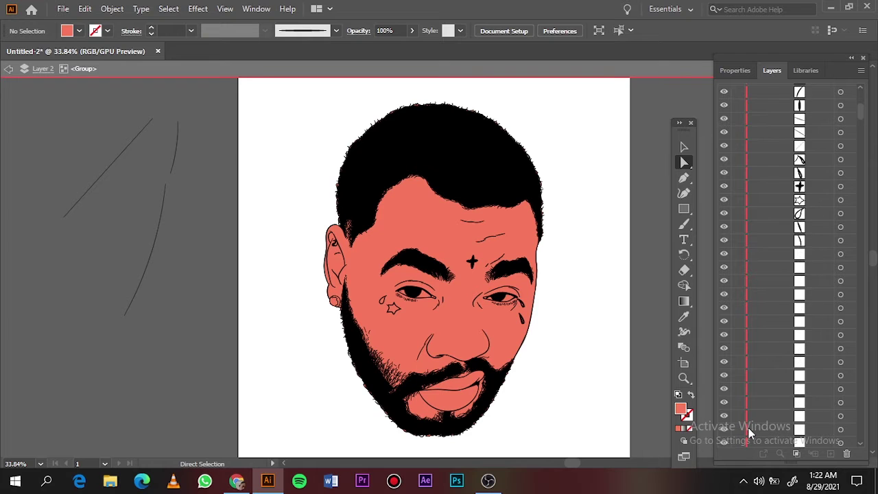
scroll(748, 398, down, 3)
scroll(741, 351, down, 3)
scroll(742, 351, up, 3)
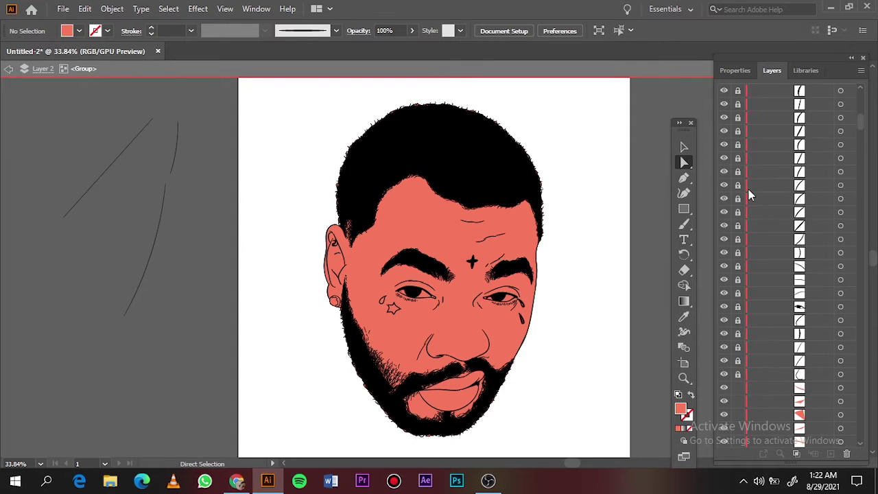
scroll(741, 363, up, 3)
scroll(769, 109, up, 3)
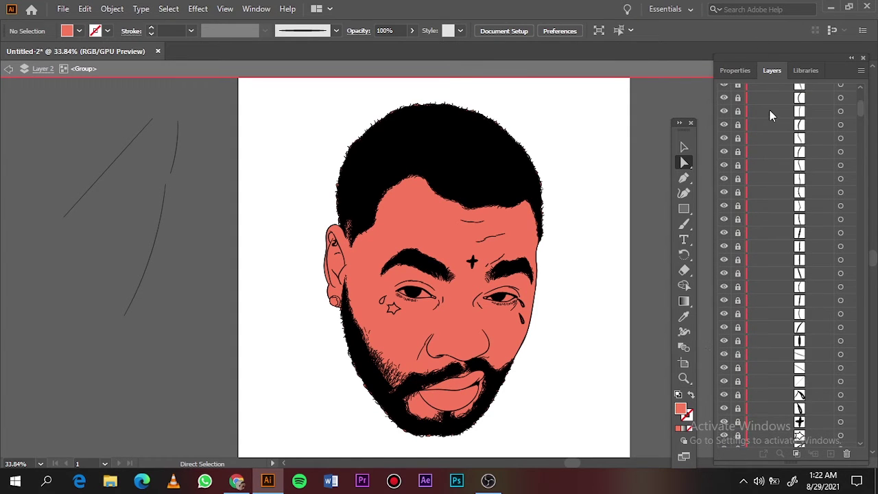
Select the whole face artwork and nudge its salmon skin fill toward #F47A5D.
key(v)
drag(276, 88, 574, 405)
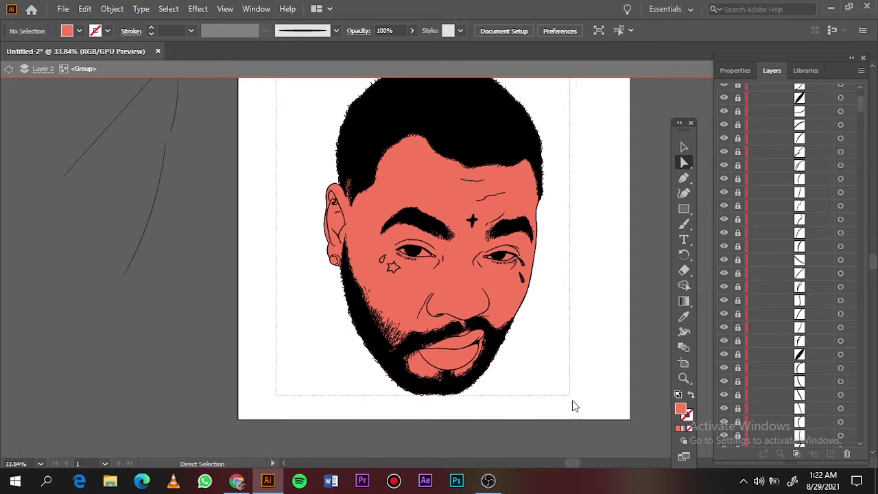
double_click(681, 409)
drag(684, 223, 683, 219)
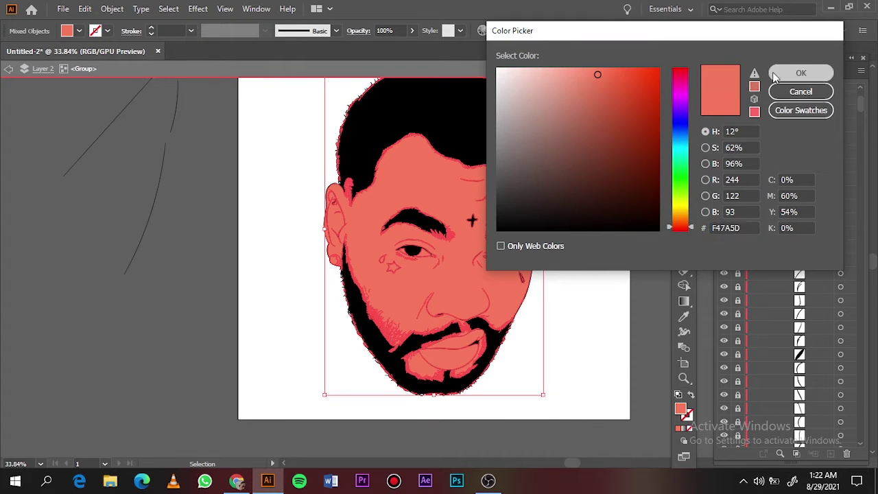
click(801, 73)
click(610, 155)
click(684, 163)
drag(278, 102, 542, 439)
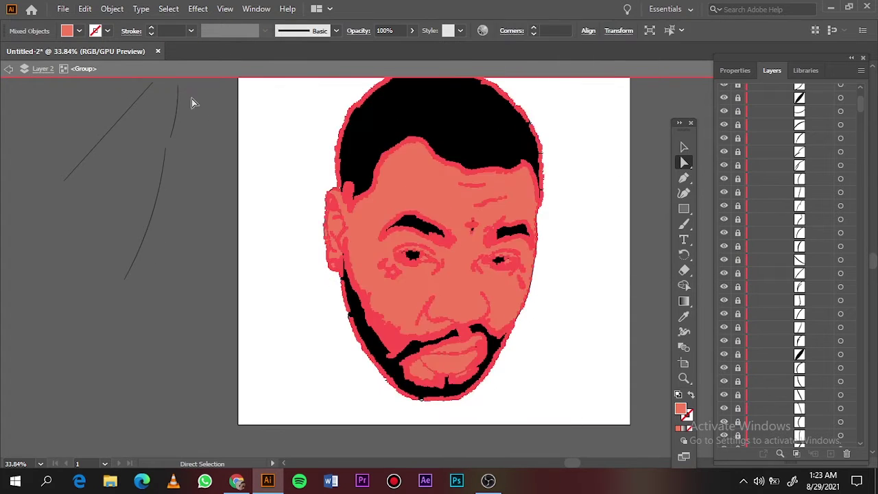
click(84, 8)
click(420, 275)
key(Return)
scroll(563, 212, up, 5)
click(464, 409)
scroll(450, 140, up, 3)
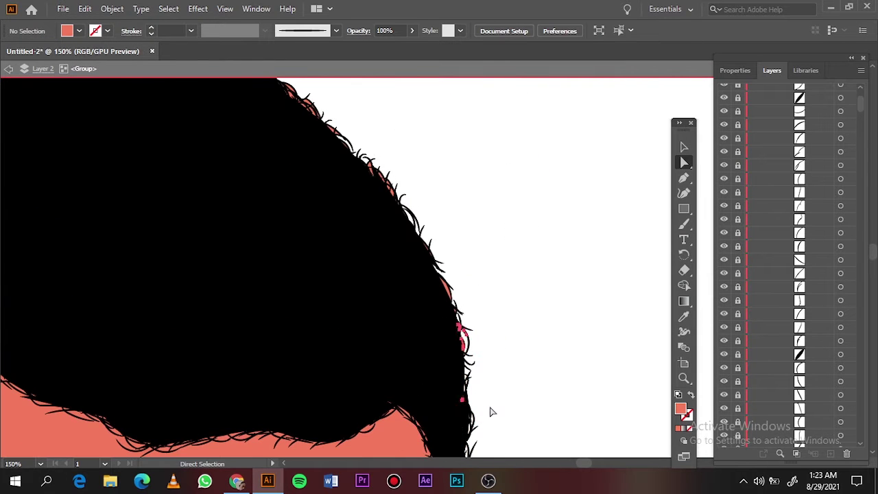
scroll(491, 412, up, 5)
scroll(304, 303, left, 10)
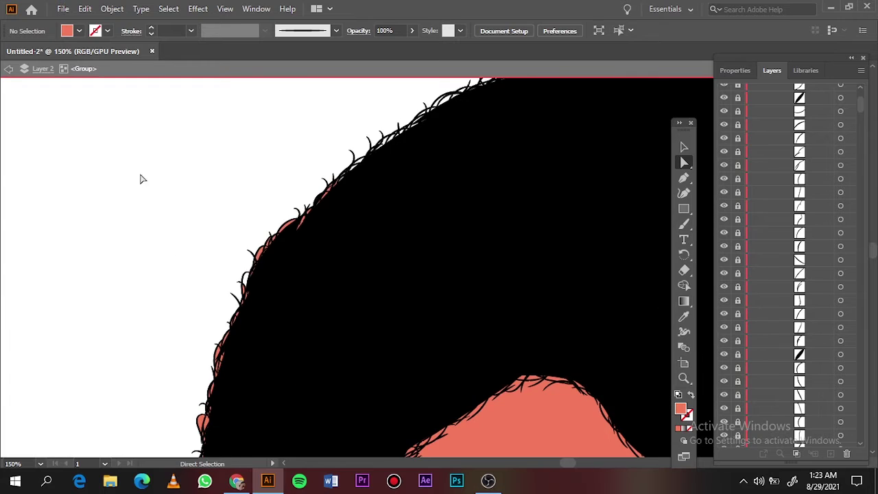
scroll(337, 294, down, 3)
scroll(279, 378, down, 3)
scroll(218, 417, down, 1)
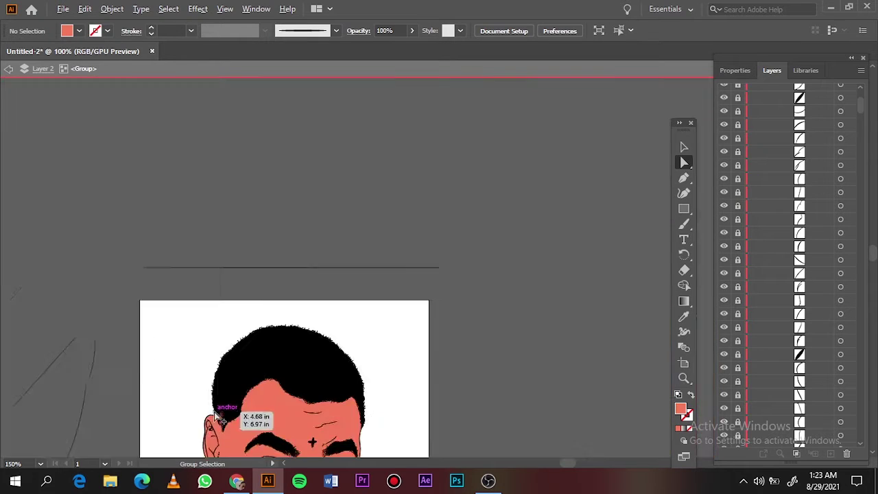
scroll(218, 417, up, 4)
scroll(199, 195, up, 2)
click(237, 186)
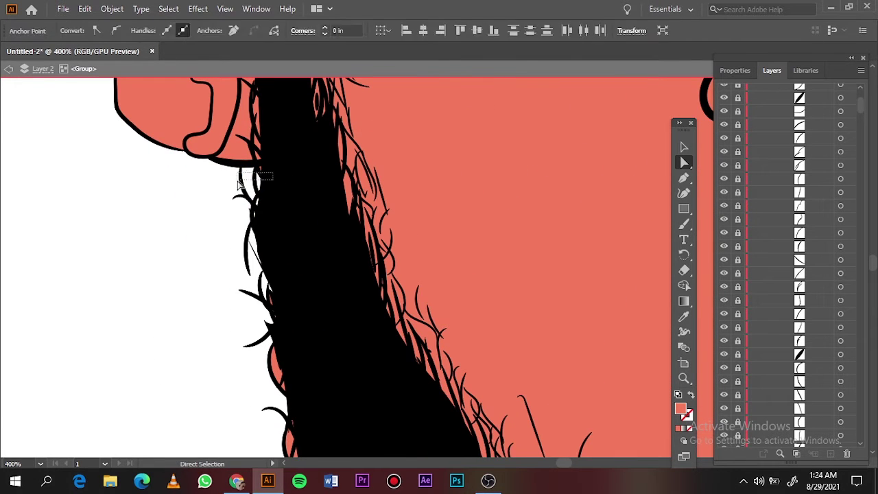
scroll(238, 184, down, 3)
click(341, 382)
scroll(341, 383, down, 2)
scroll(399, 456, down, 2)
click(400, 456)
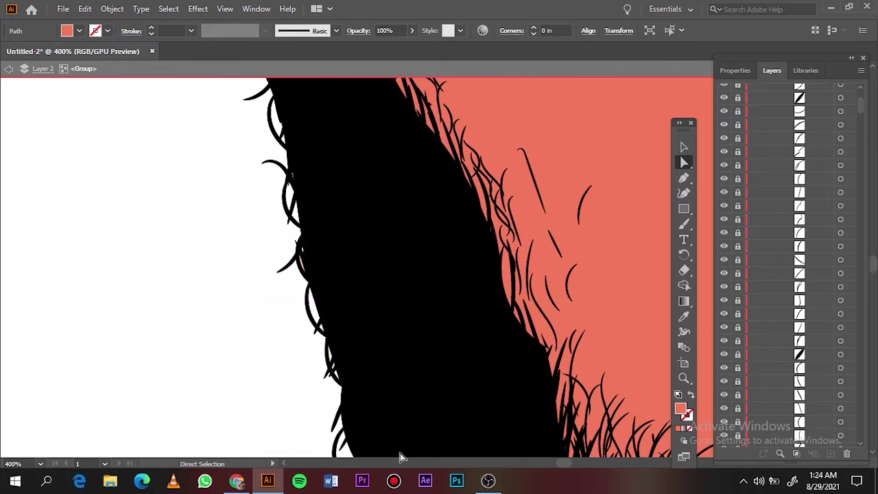
drag(308, 192, 428, 386)
scroll(400, 361, down, 2)
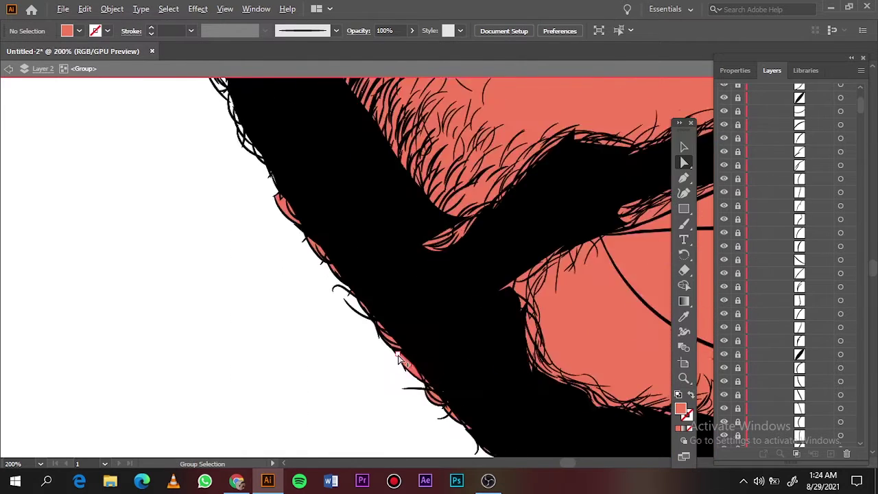
scroll(400, 361, up, 2)
scroll(348, 323, right, 4)
scroll(574, 418, down, 2)
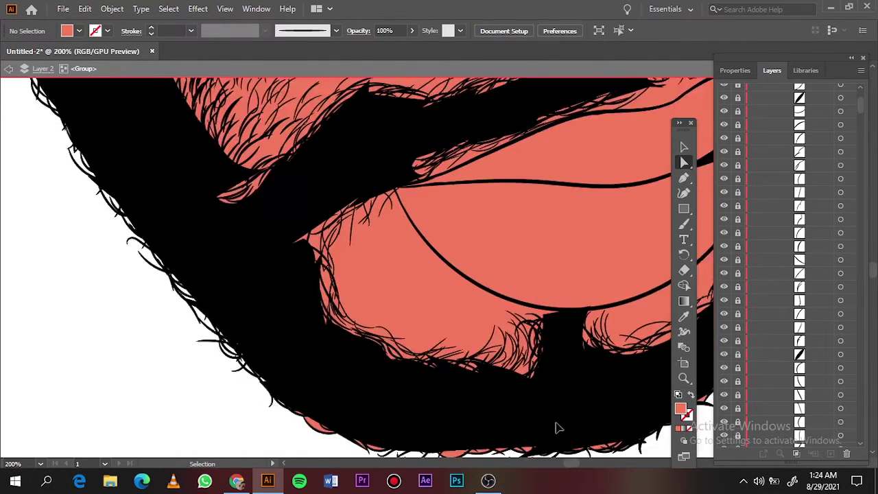
scroll(557, 428, down, 2)
drag(241, 294, 400, 432)
drag(386, 355, 653, 430)
scroll(629, 405, down, 2)
drag(520, 297, 388, 416)
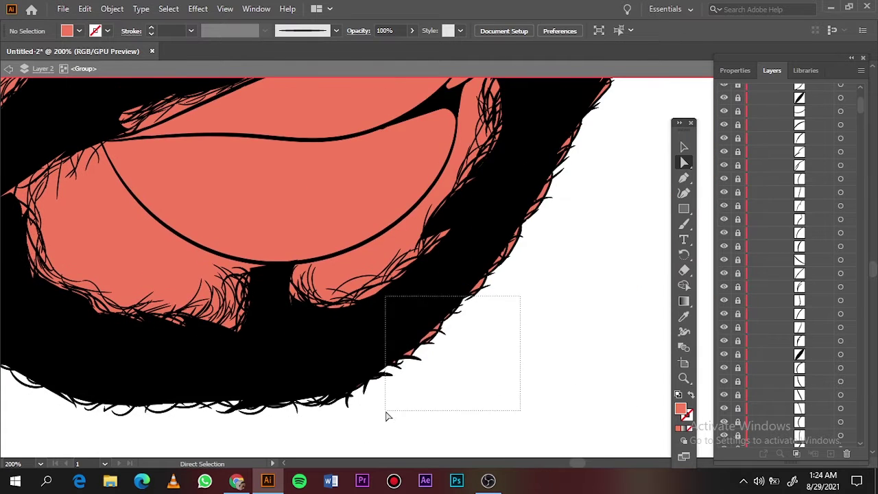
scroll(559, 313, up, 3)
scroll(643, 265, up, 3)
scroll(617, 288, up, 3)
scroll(592, 316, up, 4)
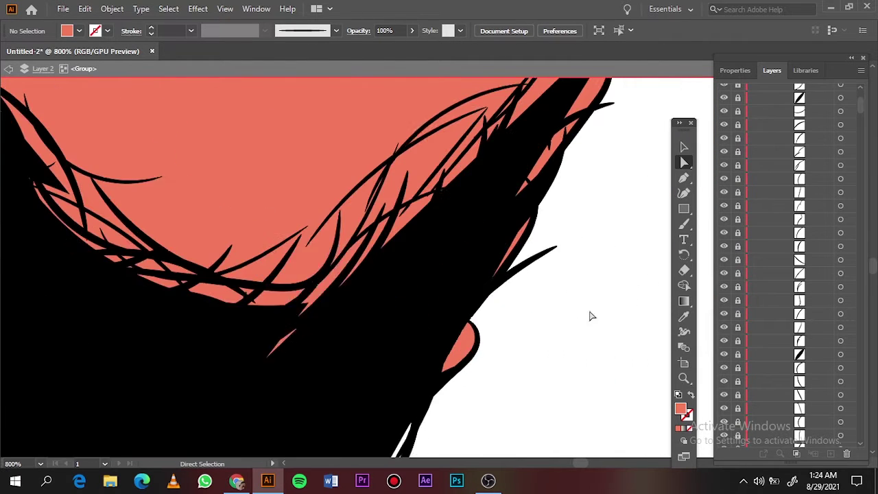
scroll(486, 353, up, 3)
drag(624, 186, 529, 314)
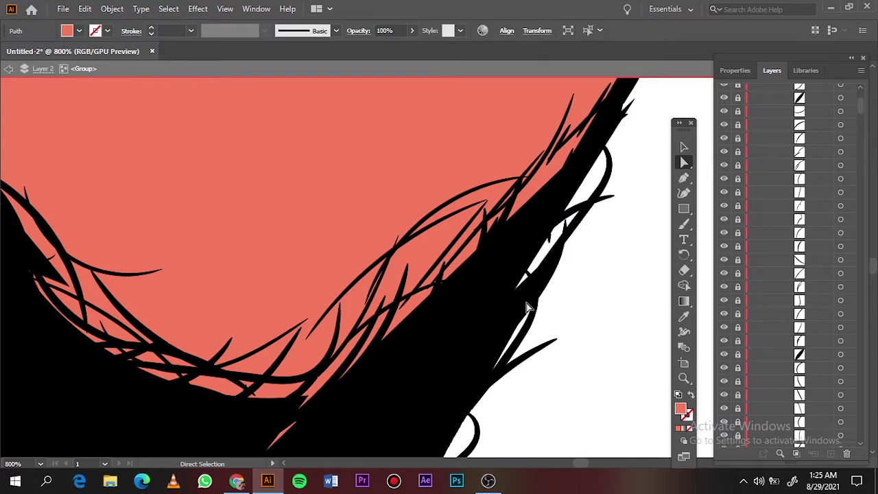
Fill the whites of the eyes with white (#FFFFFF).
key(ctrl+0)
scroll(474, 297, up, 3)
scroll(562, 274, up, 3)
click(562, 274)
shift+click(47, 235)
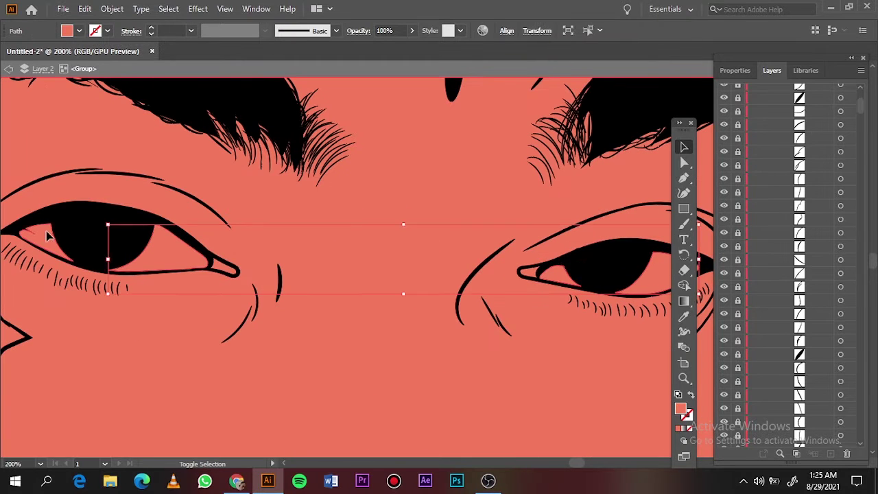
double_click(680, 409)
text(ffffff)
key(Return)
click(218, 264)
Confirm the eye-corner colour and fill the upper lip dark red.
shift+click(528, 273)
double_click(681, 409)
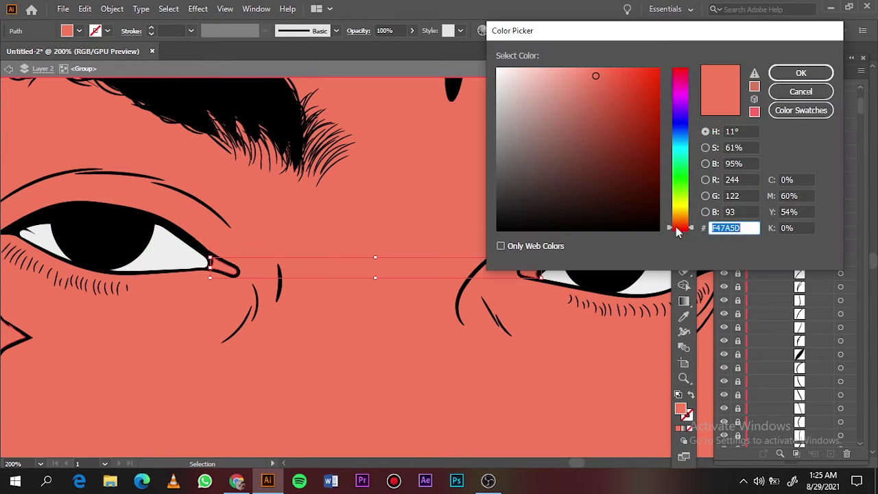
click(800, 72)
scroll(343, 274, down, 10)
click(331, 340)
double_click(681, 408)
click(609, 100)
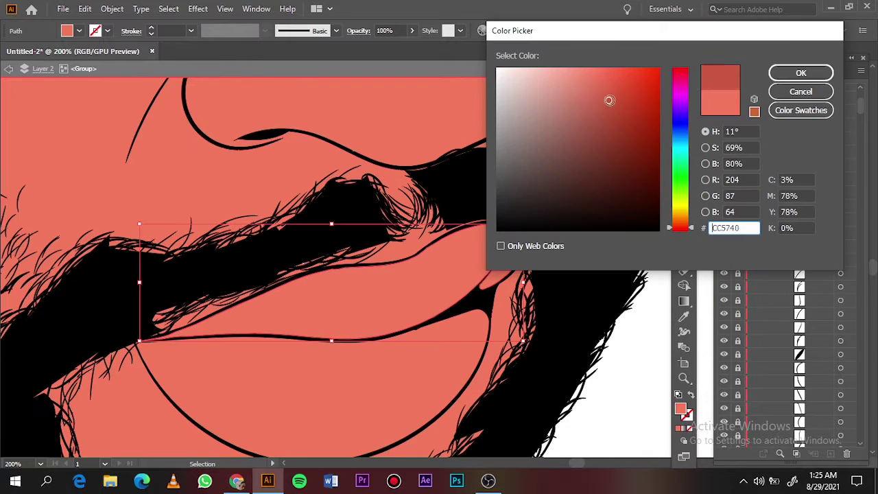
key(Return)
Fill the lower lip pink (#FF8380), after trying #FF977B.
click(314, 308)
double_click(680, 409)
text(ff977b)
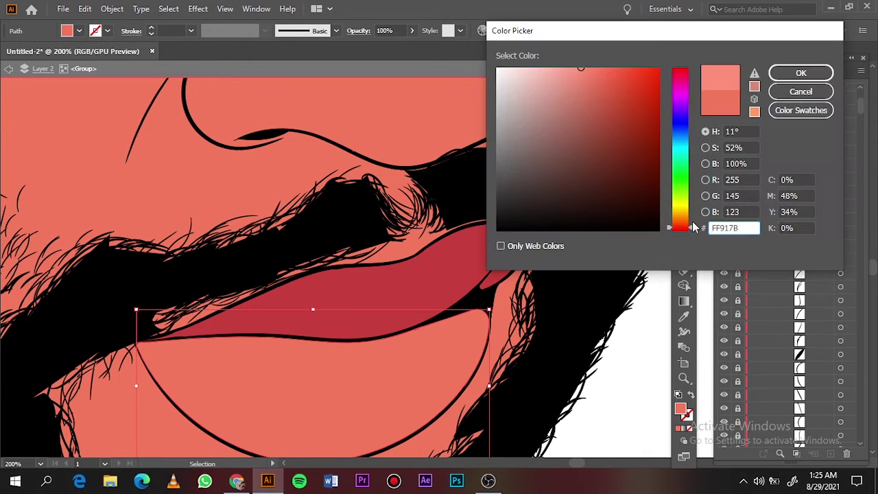
key(Return)
double_click(680, 409)
text(ff8380)
key(Return)
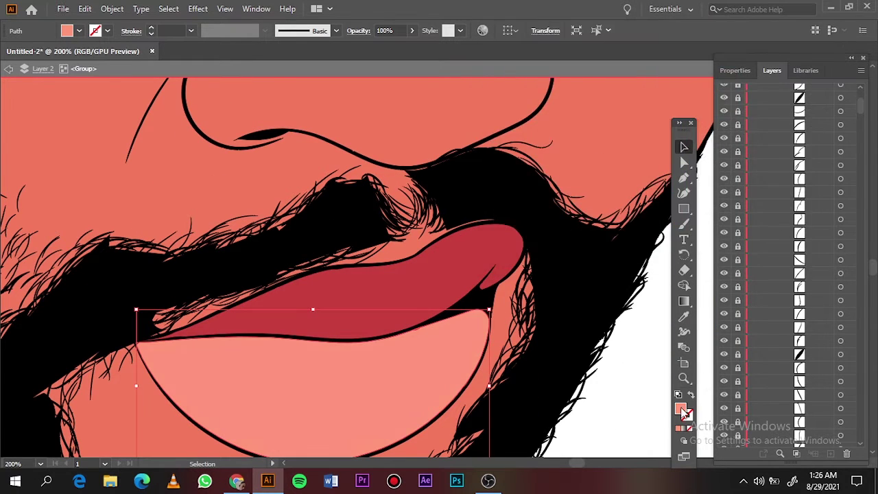
double_click(681, 409)
key(Return)
Colour the earring with a tan outer ring and a light grey (EDEDED) centre.
key(ctrl+0)
scroll(402, 295, up, 5)
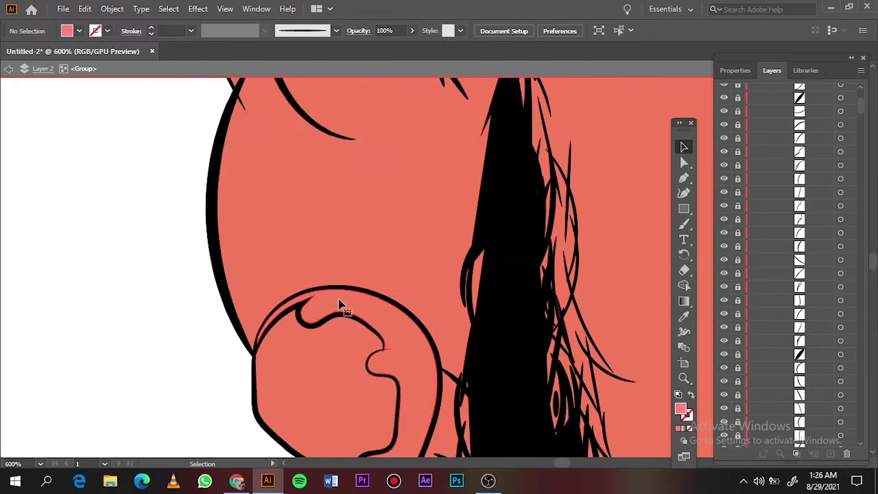
click(343, 288)
double_click(681, 409)
click(540, 217)
click(680, 217)
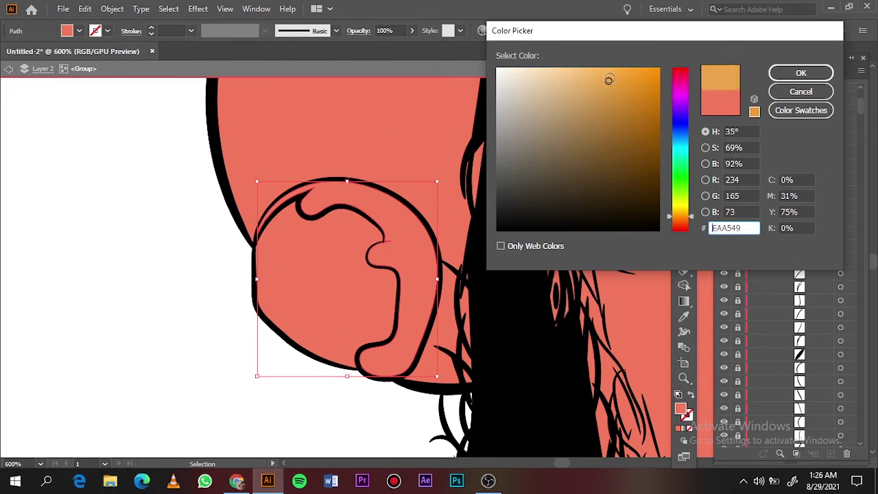
mouse_move(584, 183)
mouse_down()
mouse_move(588, 69)
mouse_move(586, 84)
mouse_up()
key(Return)
click(322, 288)
double_click(681, 408)
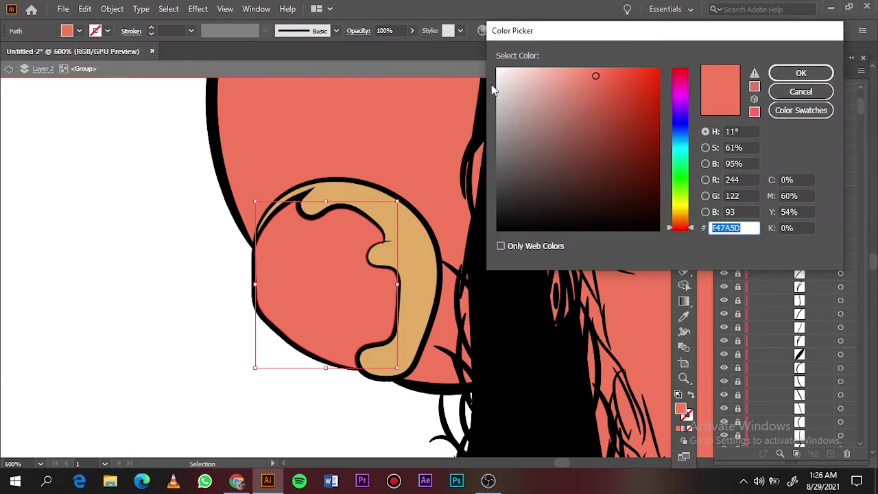
click(496, 78)
key(Return)
Fill the tear tattoo red and exit the isolated group.
key(ctrl+0)
scroll(329, 313, up, 4)
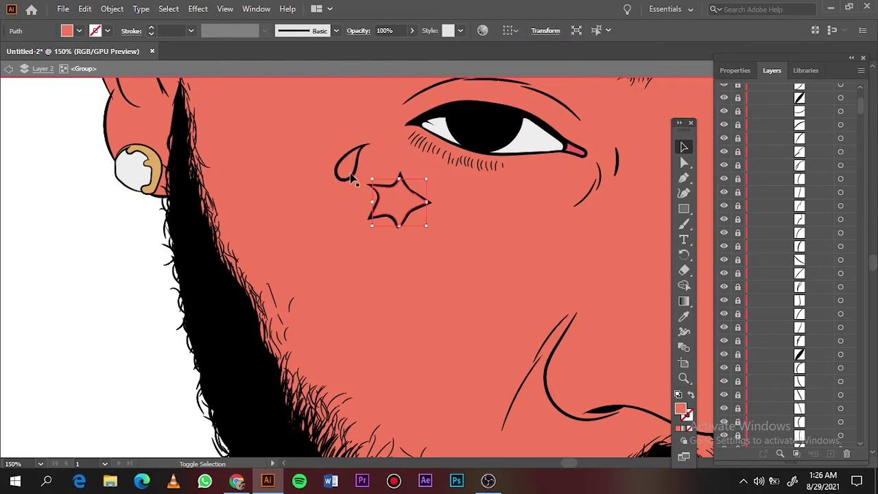
scroll(396, 266, up, 2)
scroll(397, 266, up, 5)
scroll(421, 148, up, 3)
double_click(680, 409)
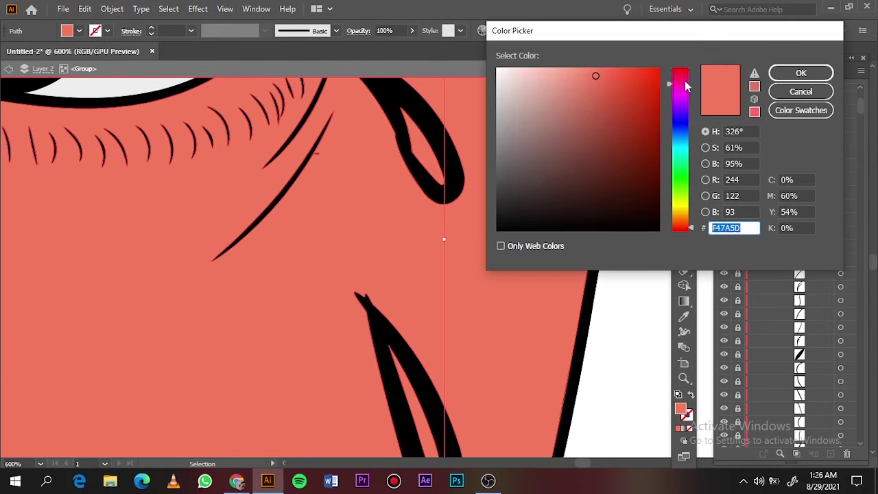
click(602, 91)
key(Return)
key(ctrl+0)
key(Escape)
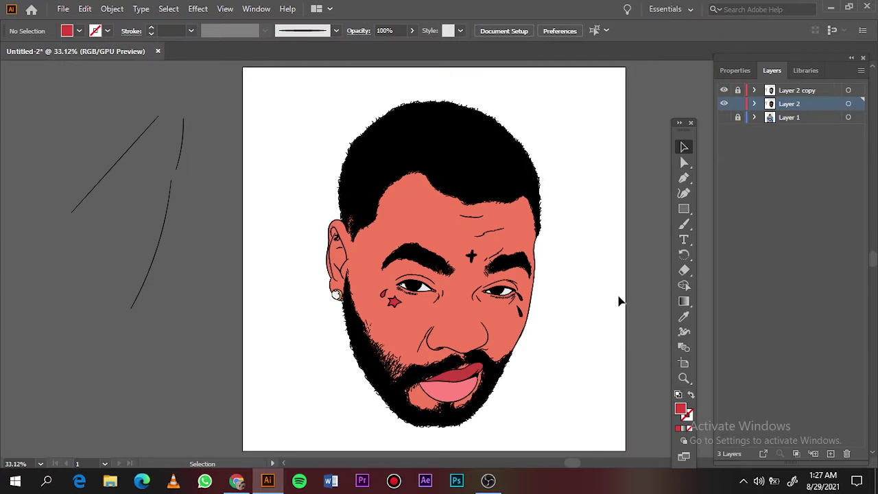
Duplicate Layer 2 as Layer 2 copy 2, then select stray pieces near the eyebrow and ear.
click(861, 70)
click(789, 121)
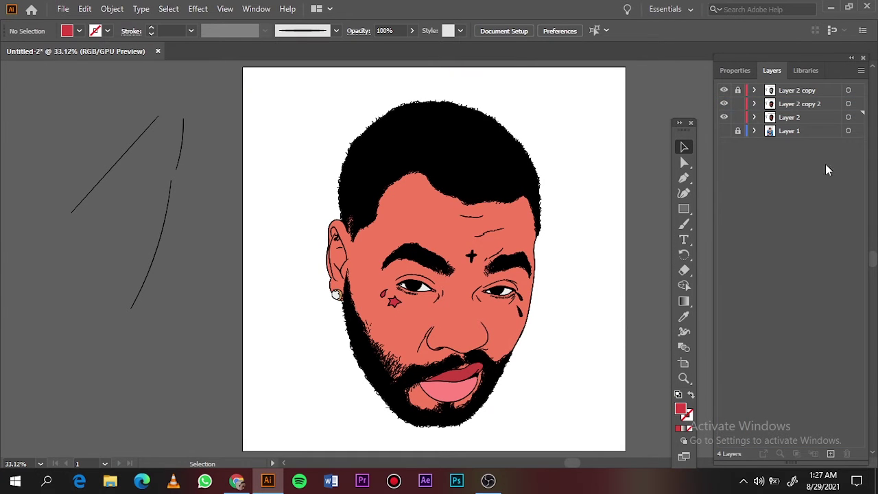
click(684, 162)
scroll(559, 271, up, 5)
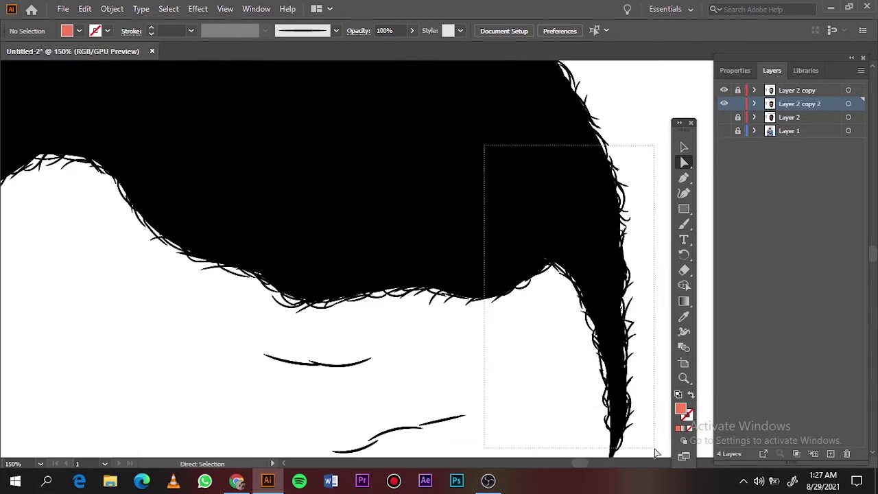
drag(334, 217, 458, 343)
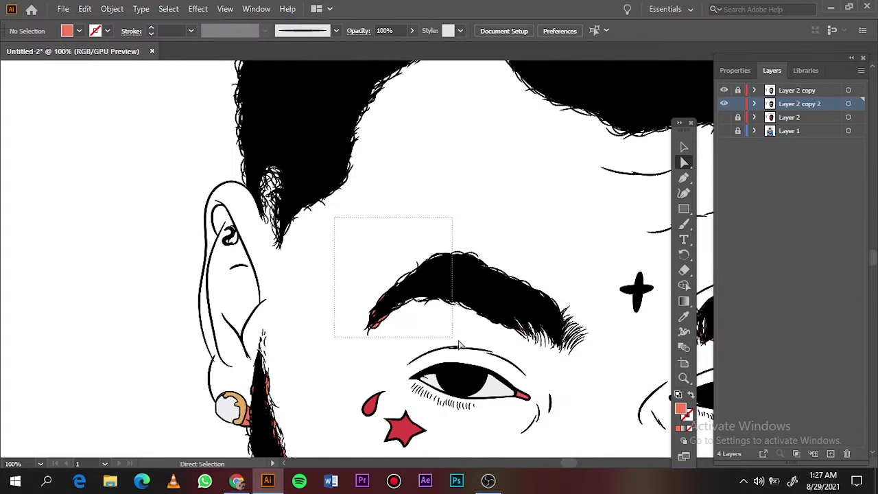
drag(601, 365, 421, 390)
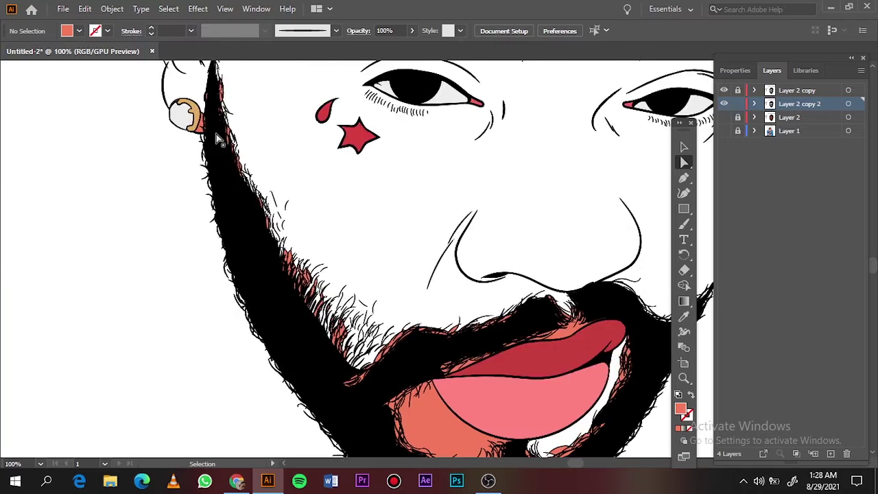
scroll(216, 133, up, 3)
mouse_move(302, 160)
mouse_down()
mouse_move(249, 200)
mouse_move(172, 452)
mouse_up()
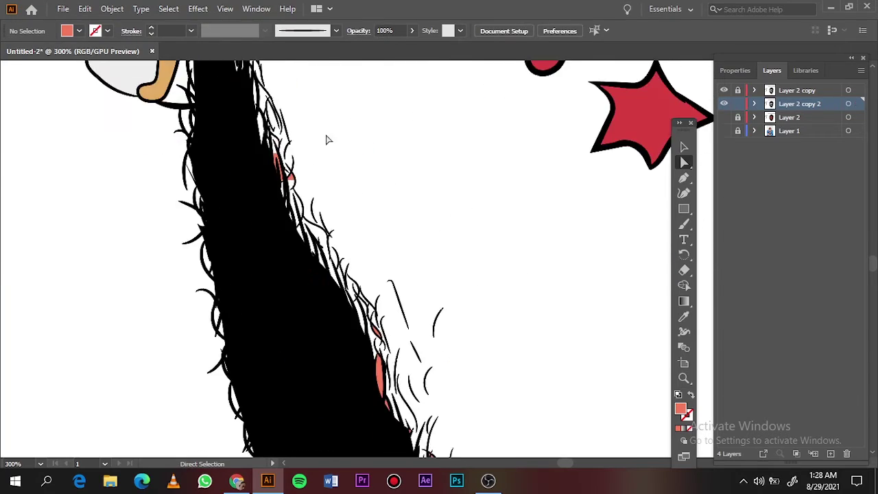
Select and delete the orange skin bits under the mustache.
scroll(360, 276, down, 5)
scroll(438, 221, down, 5)
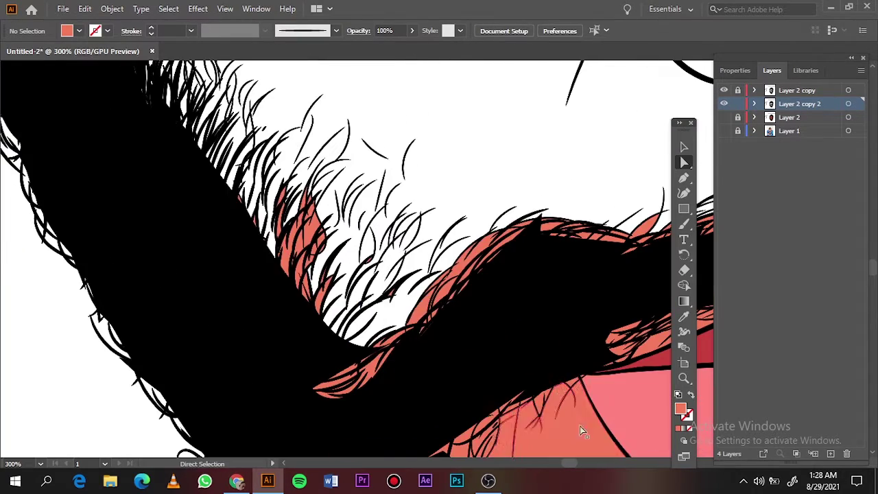
click(473, 312)
scroll(473, 312, right, 3)
drag(165, 165, 352, 330)
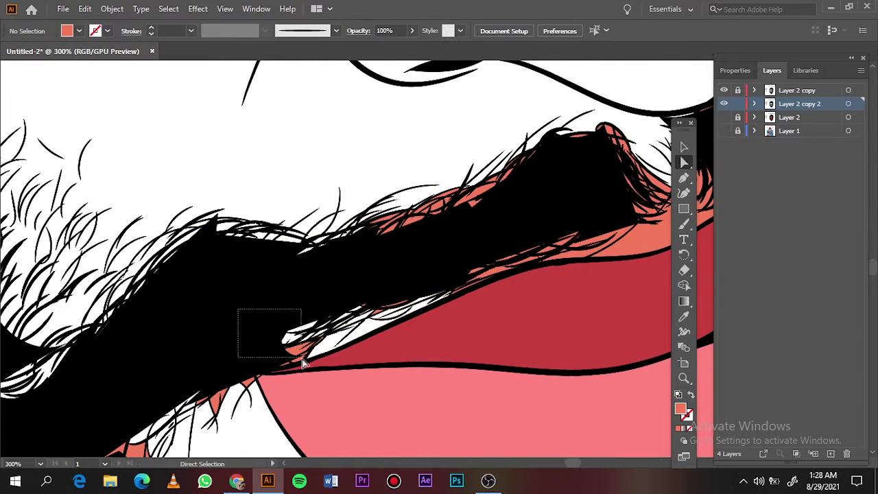
drag(304, 310, 239, 362)
key(Delete)
Delete the orange strand pieces along the mustache edge and its right end.
drag(323, 172, 416, 312)
drag(407, 146, 623, 251)
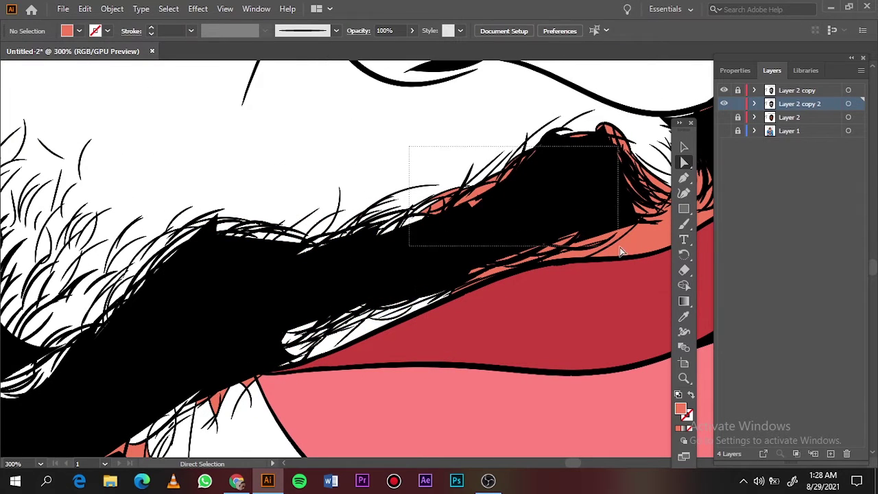
key(Delete)
drag(447, 225, 485, 274)
drag(487, 236, 573, 260)
scroll(535, 264, down, 2)
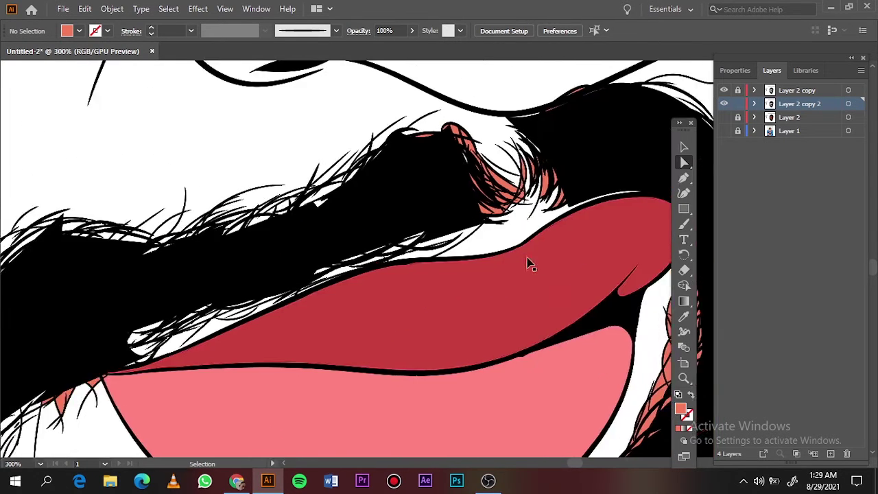
scroll(525, 261, up, 3)
scroll(526, 260, right, 3)
drag(245, 88, 539, 255)
key(Delete)
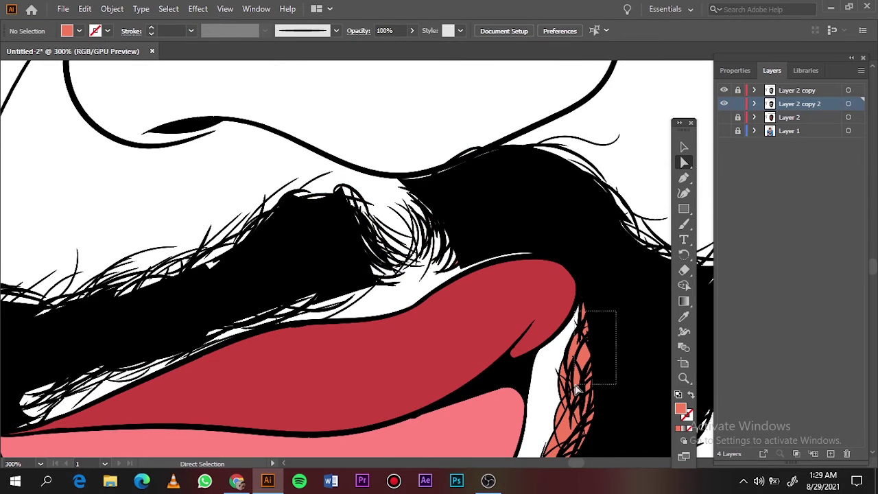
Delete the orange strands in the lower-lip beard hair and on the left side.
scroll(579, 389, down, 5)
drag(519, 294, 476, 346)
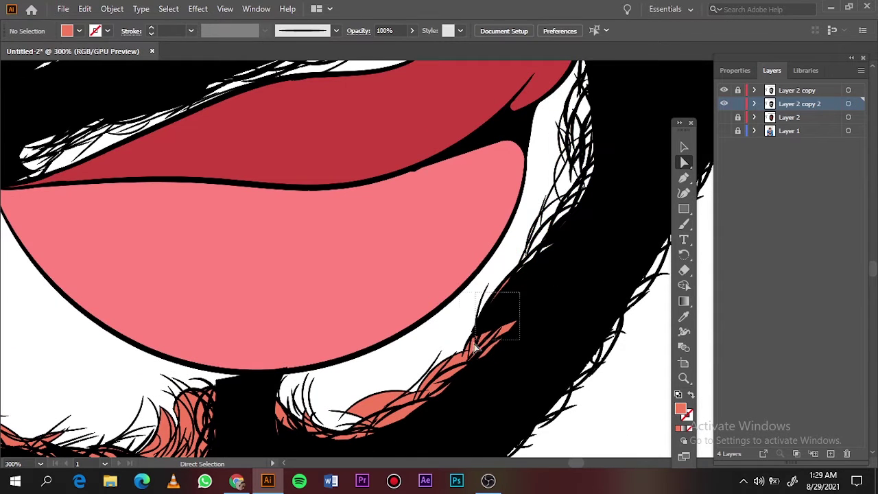
scroll(470, 290, down, 5)
scroll(220, 327, up, 2)
scroll(219, 327, left, 5)
drag(208, 294, 412, 369)
key(Delete)
drag(400, 263, 456, 324)
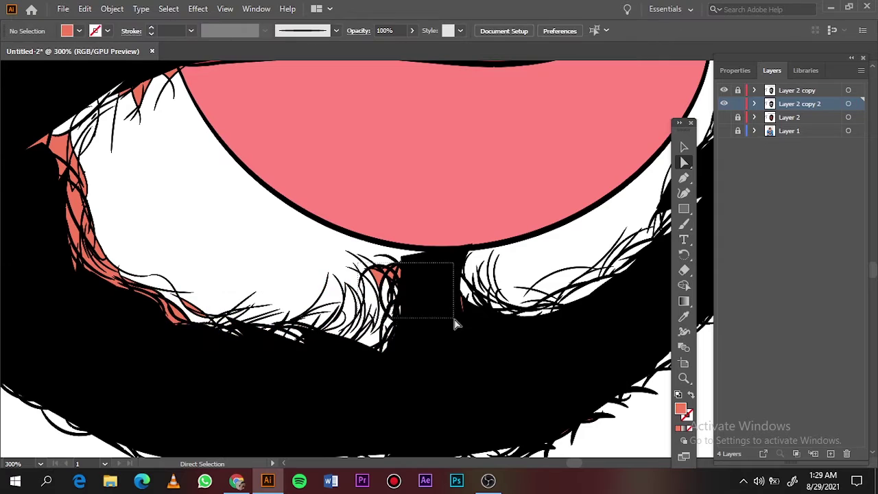
drag(20, 106, 166, 343)
key(Delete)
Clear the selection and fit the whole portrait on screen.
scroll(171, 336, up, 4)
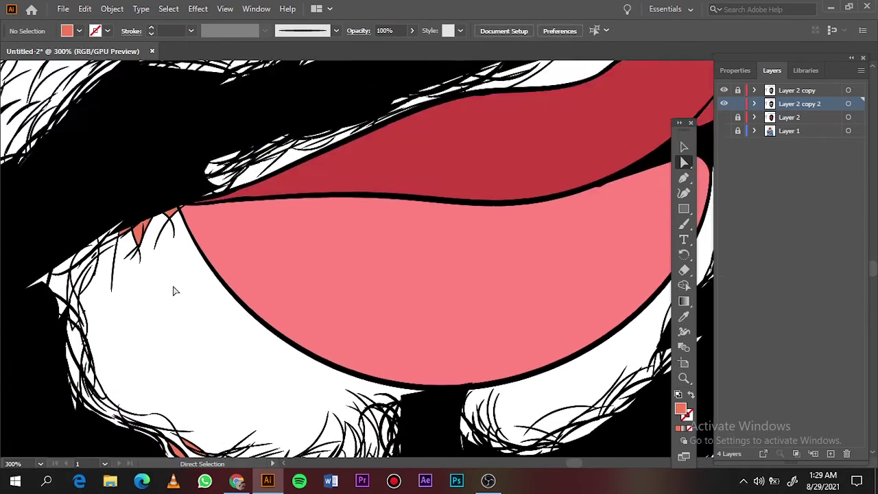
click(174, 336)
scroll(175, 336, down, 10)
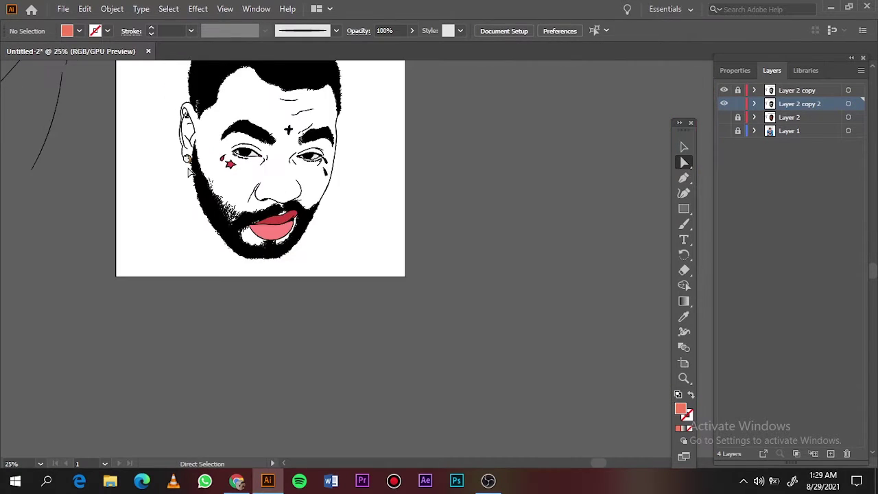
key(ctrl+0)
Add a new empty shading layer and set the fill colour to dark brown.
click(723, 116)
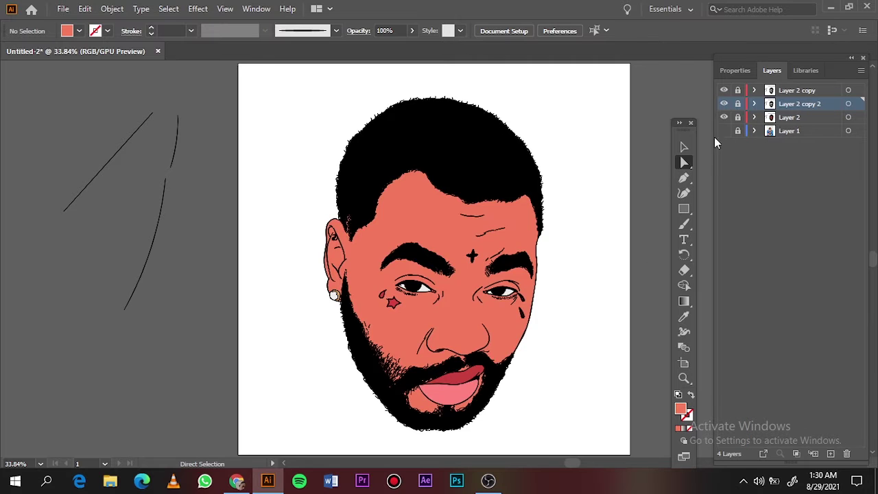
click(830, 453)
click(724, 144)
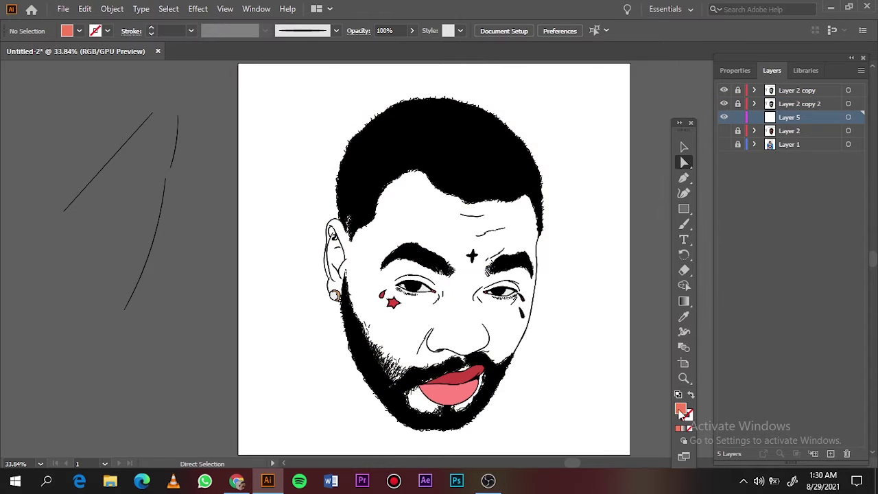
double_click(681, 409)
click(603, 170)
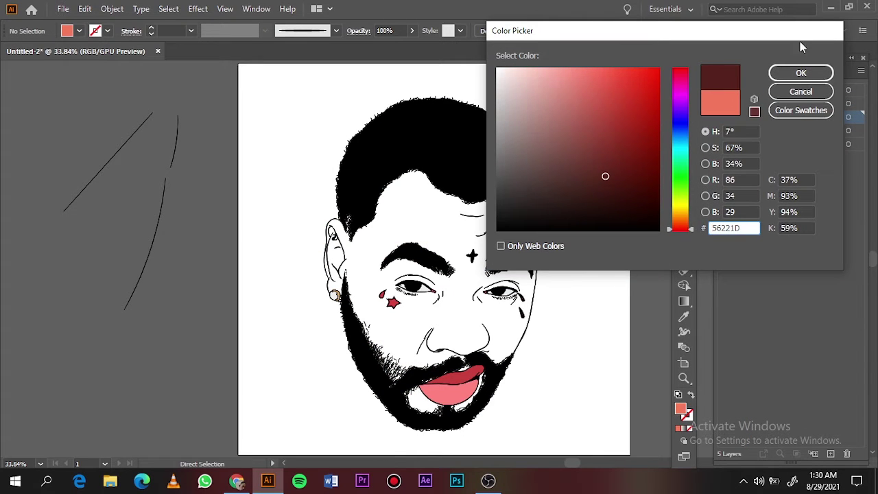
click(801, 72)
With the skin fill layer hidden, pencil a dark shading shape under the right eye.
key(ctrl+minus)
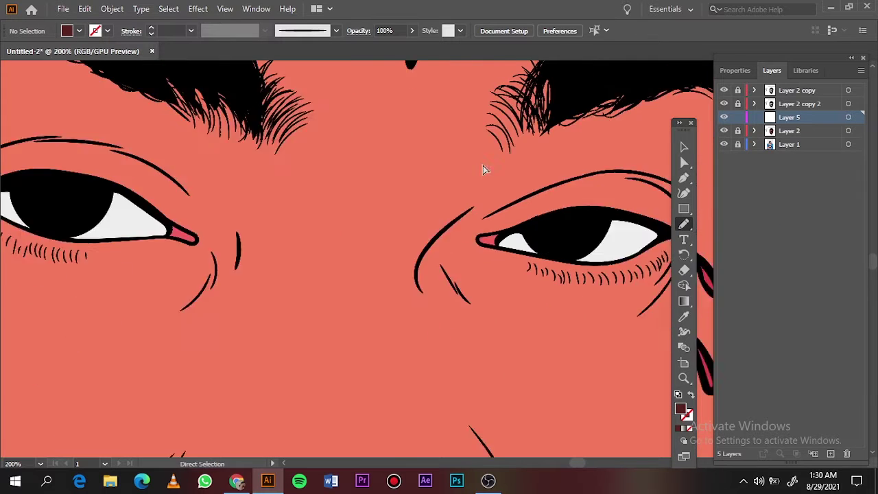
click(723, 130)
scroll(420, 158, right, 3)
scroll(421, 158, up, 2)
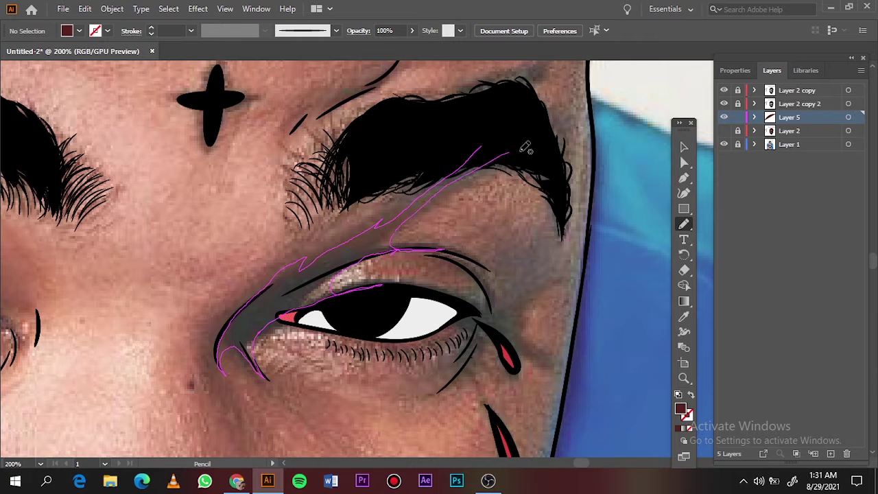
click(723, 130)
click(723, 130)
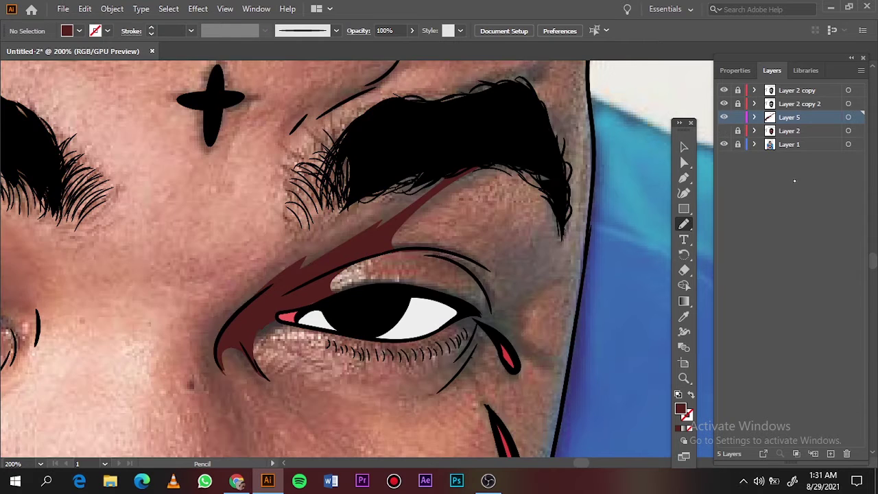
scroll(614, 168, up, 3)
scroll(427, 161, down, 5)
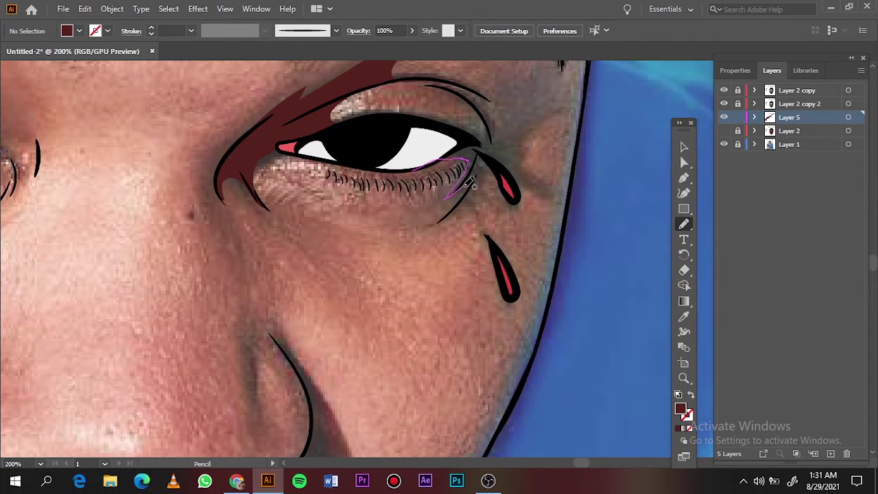
mouse_move(492, 147)
mouse_down()
mouse_move(485, 142)
mouse_move(528, 152)
mouse_up()
Draw dark brown shading along the side of the nose and check it against the skin.
scroll(480, 205, up, 2)
scroll(412, 309, down, 6)
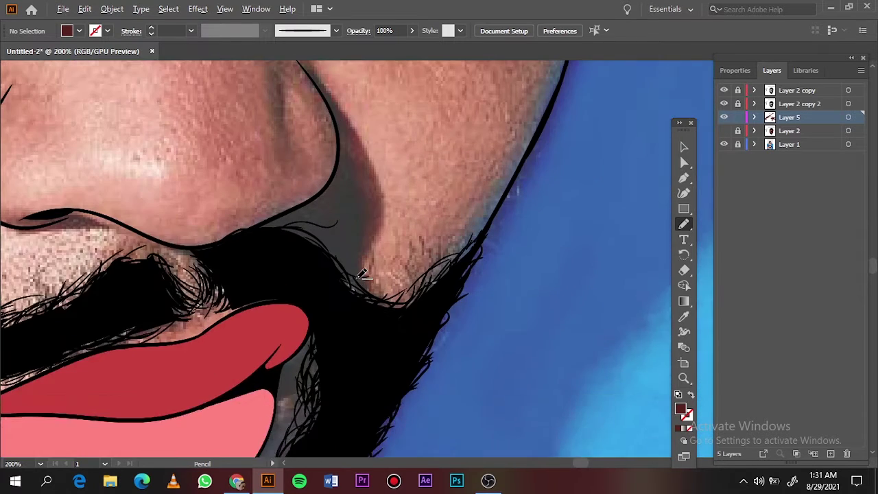
drag(393, 380, 369, 356)
drag(326, 246, 288, 166)
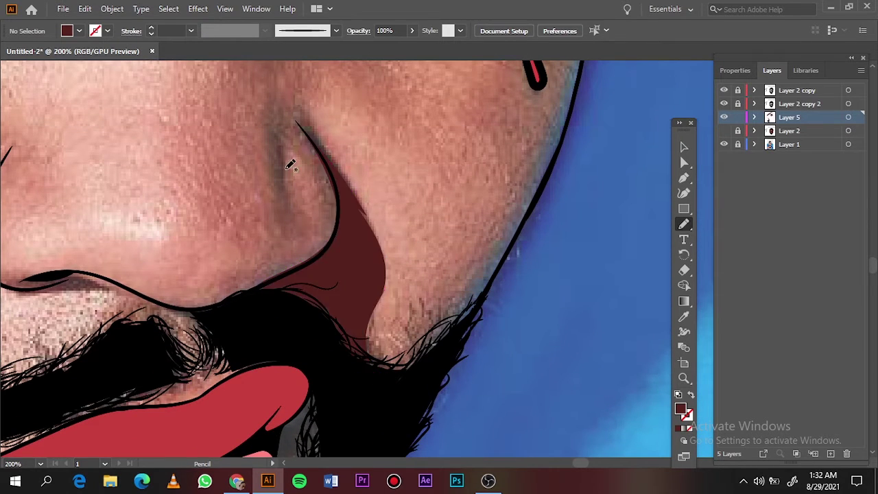
key(ctrl+0)
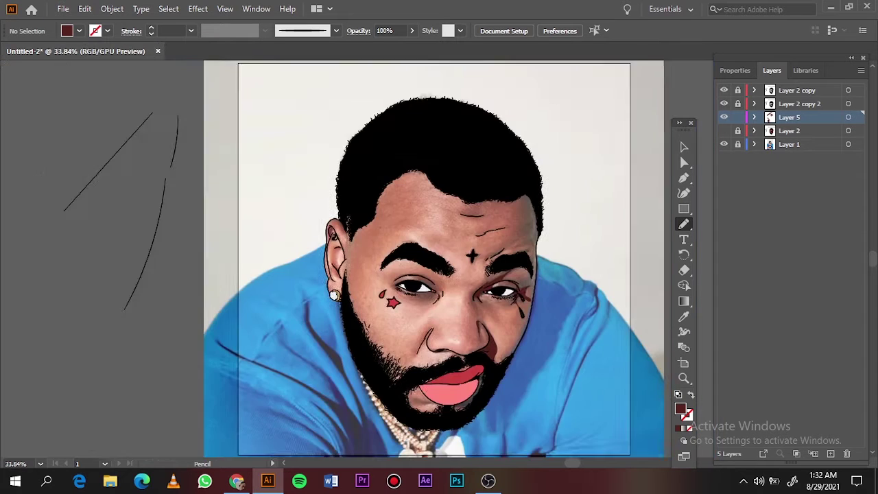
click(723, 130)
click(723, 131)
scroll(325, 244, up, 6)
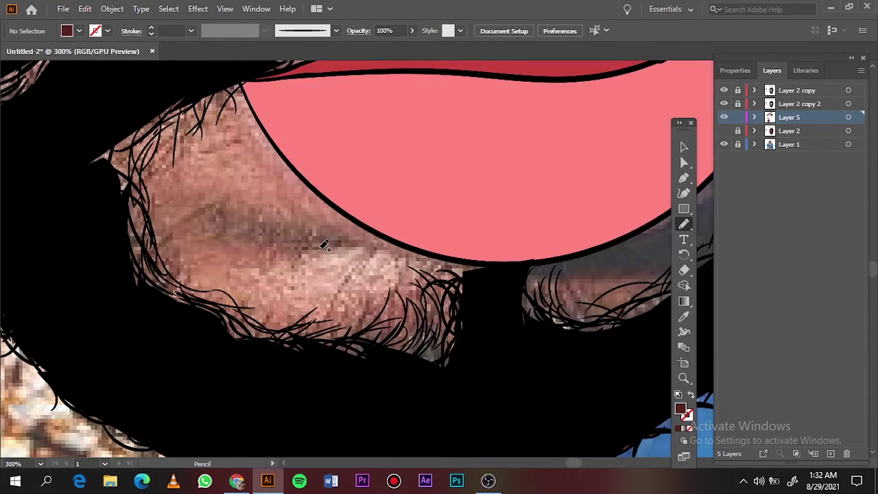
Draw a dark brown shading shape below the lower lip, then show the skin fill.
drag(491, 273, 491, 275)
key(ctrl+0)
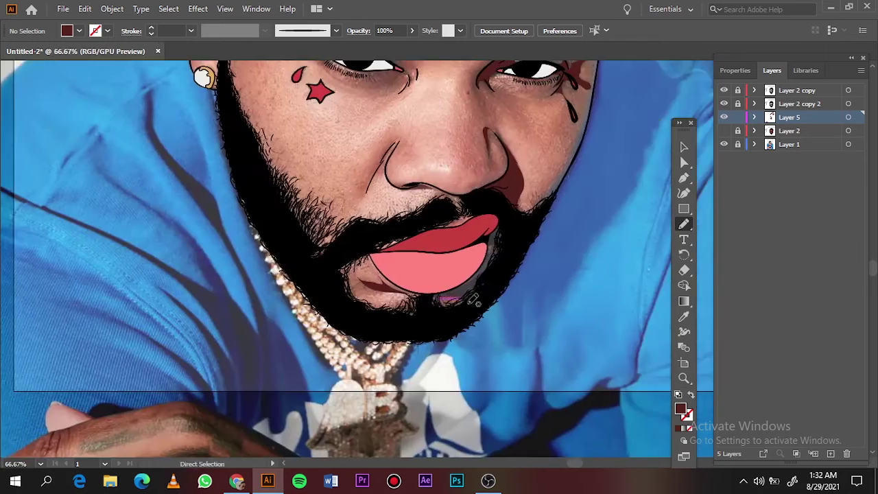
scroll(527, 297, up, 6)
drag(387, 424, 465, 278)
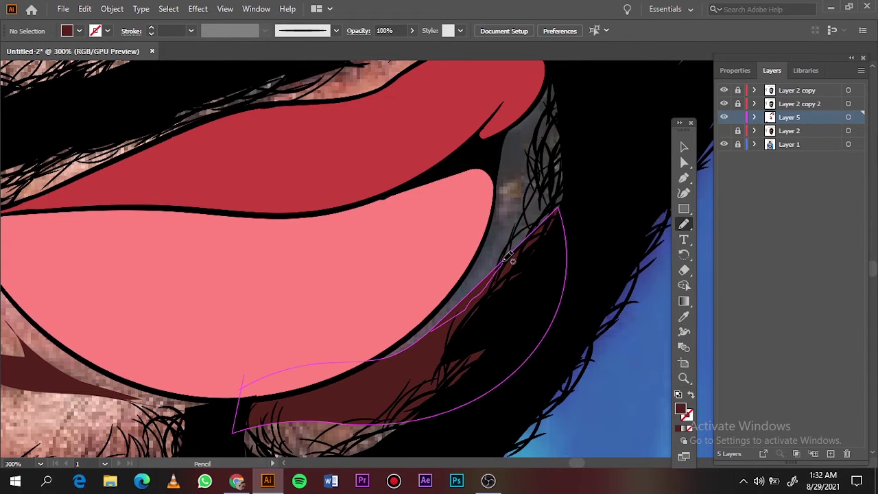
drag(544, 172, 542, 176)
key(ctrl+0)
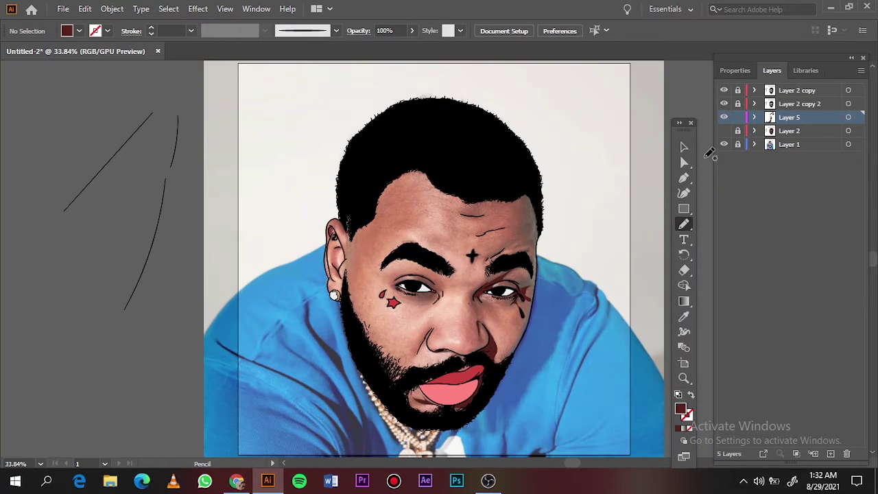
click(724, 131)
Add Layer 6 for forehead shading and set the fill to dark red.
click(724, 131)
key(ctrl+l)
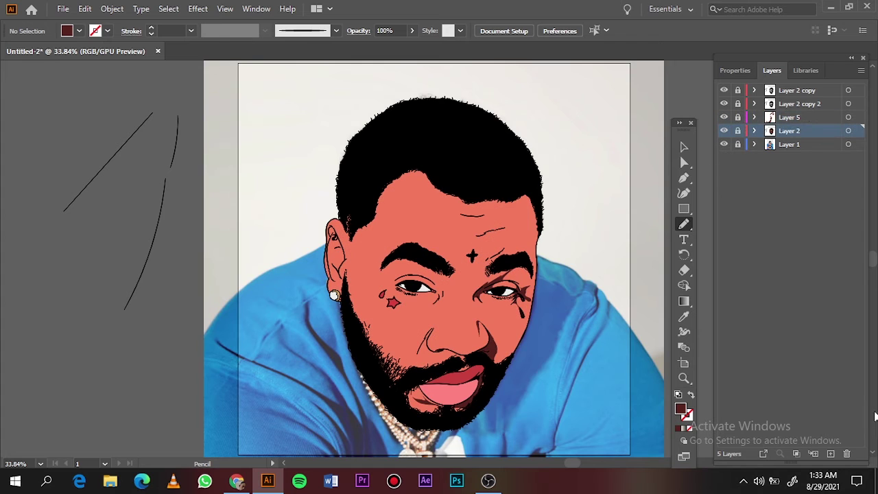
key(ctrl+1)
key(i)
double_click(680, 409)
click(604, 110)
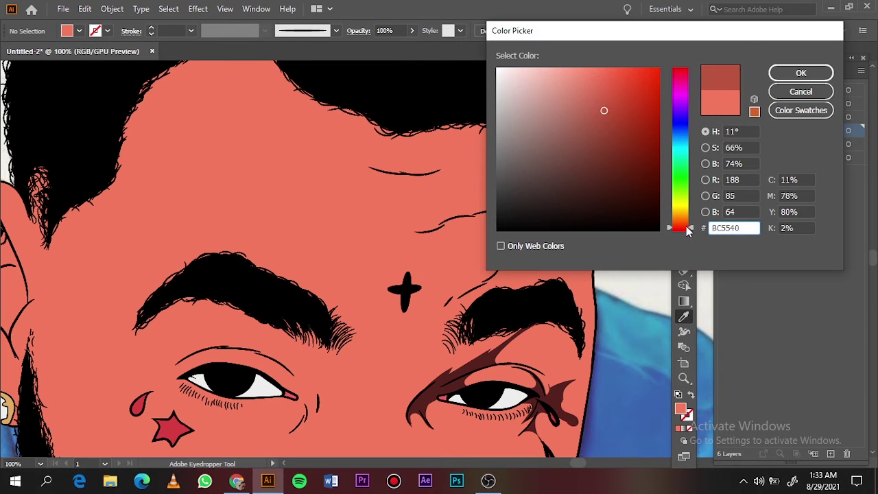
click(800, 73)
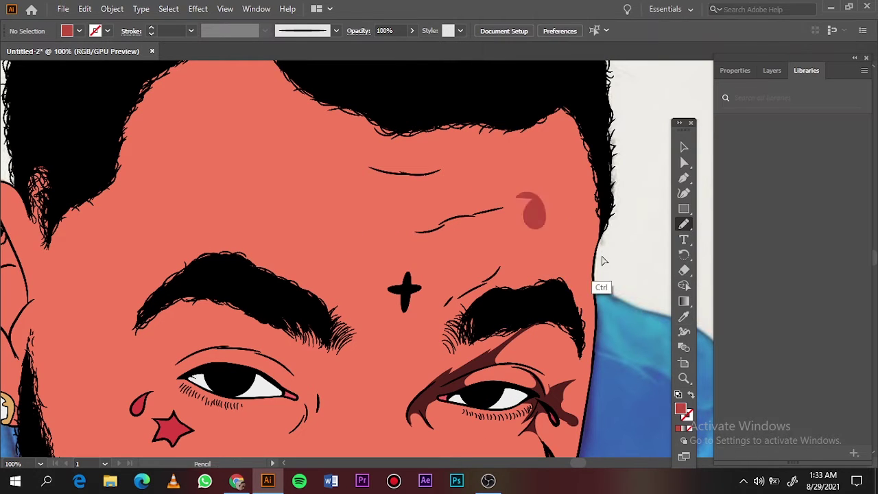
Hide the skin fill layer and pencil a red shading sliver along a forehead wrinkle.
click(724, 144)
key(n)
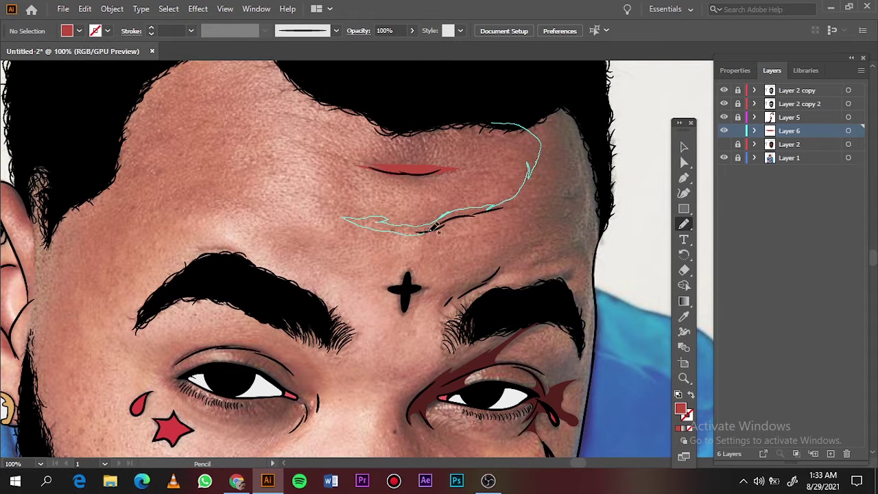
drag(506, 218, 511, 221)
scroll(513, 220, up, 2)
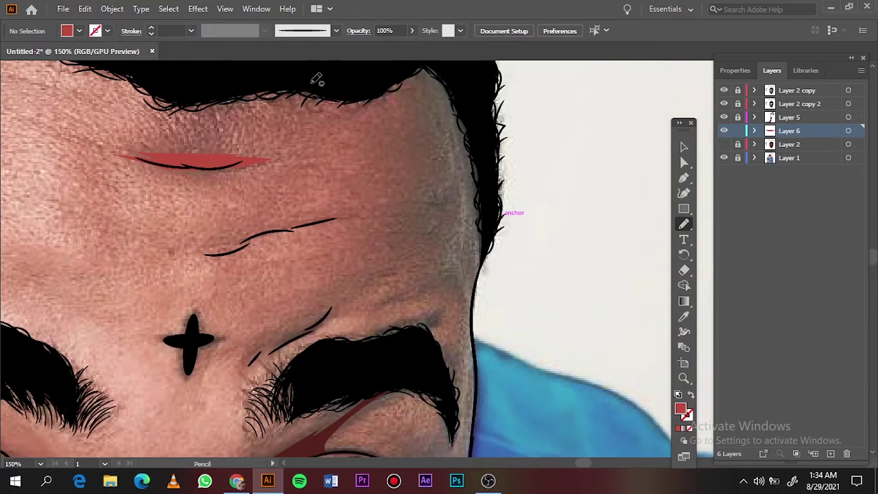
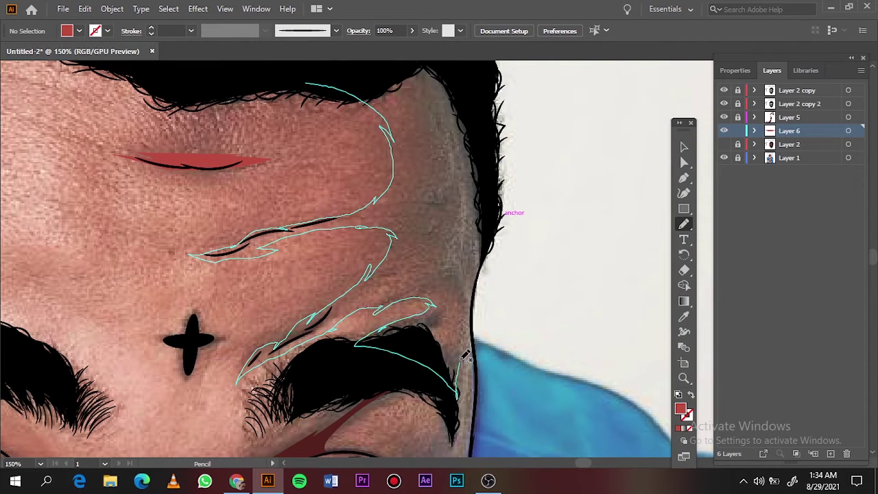
Draw red shadow shapes along the forehead wrinkle, face edge, lower brow and lower eyelid.
drag(347, 69, 348, 69)
key(ctrl+0)
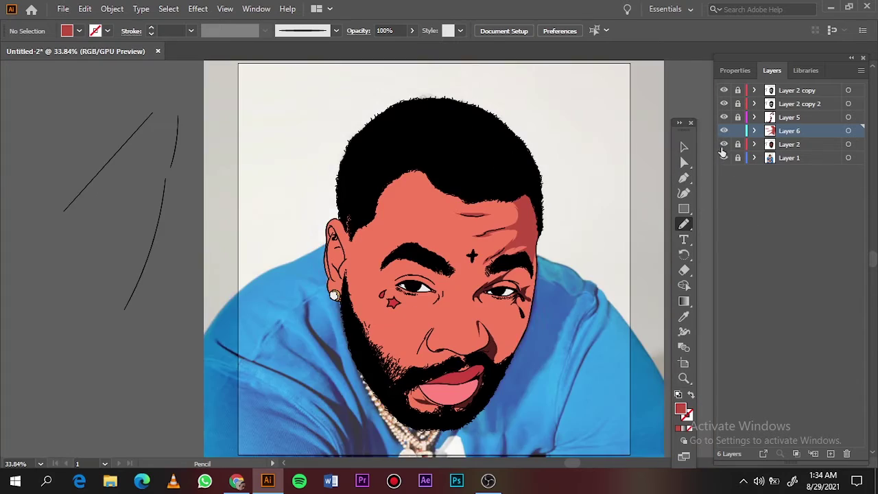
scroll(441, 157, up, 5)
scroll(441, 157, down, 1)
scroll(429, 129, up, 4)
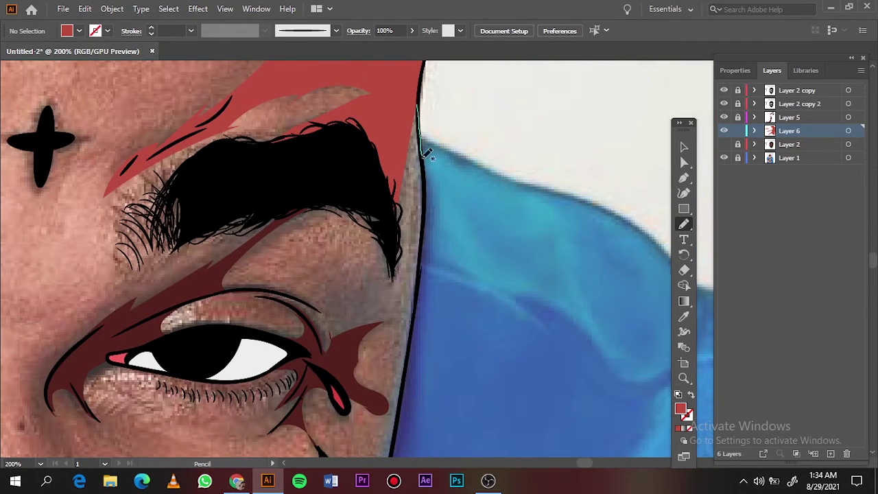
drag(400, 434, 398, 442)
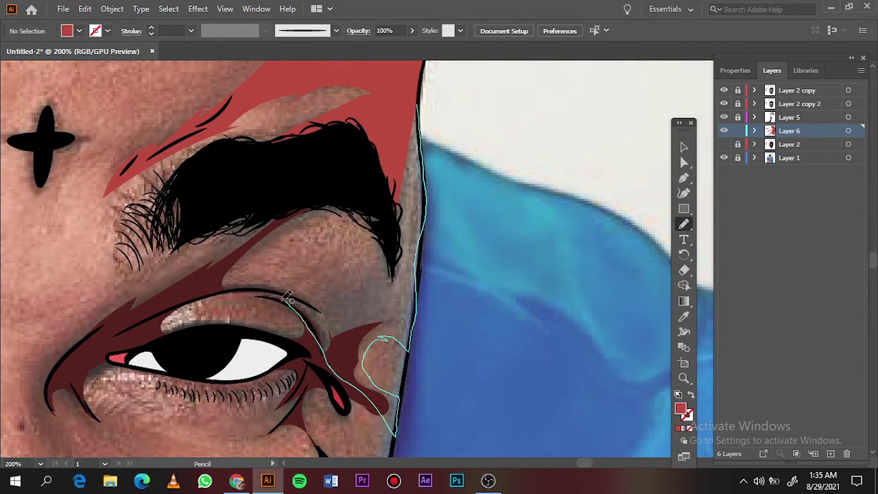
mouse_move(384, 271)
mouse_down()
mouse_move(335, 213)
mouse_move(377, 255)
mouse_up()
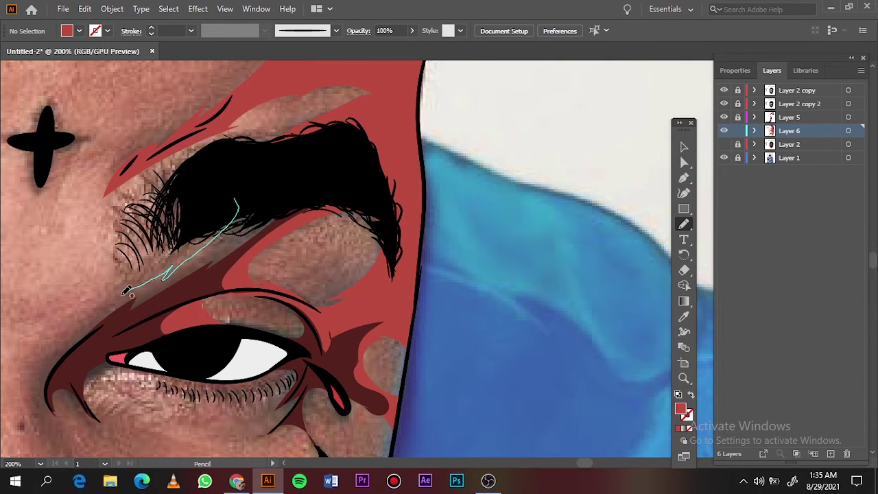
drag(213, 323, 48, 384)
Add red shadows beside the nose down to the nostril and under the eye.
alt+scroll(312, 343, up, 1)
alt+scroll(311, 343, down, 2)
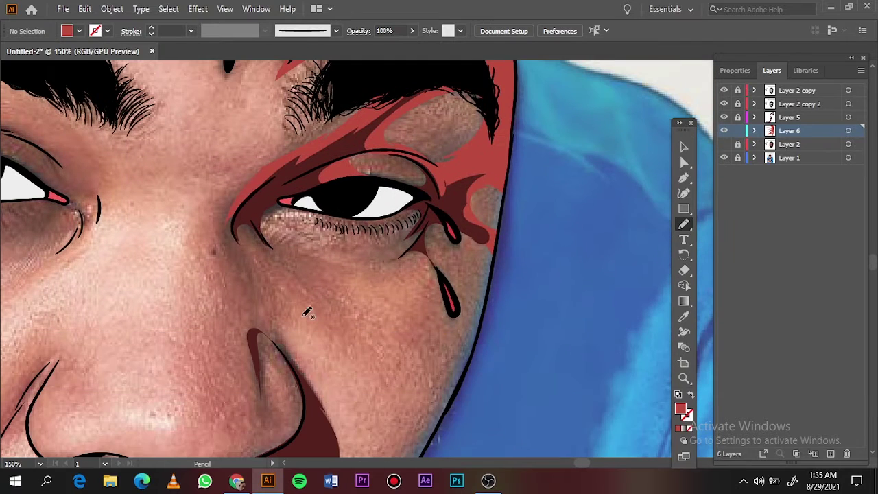
drag(252, 428, 297, 385)
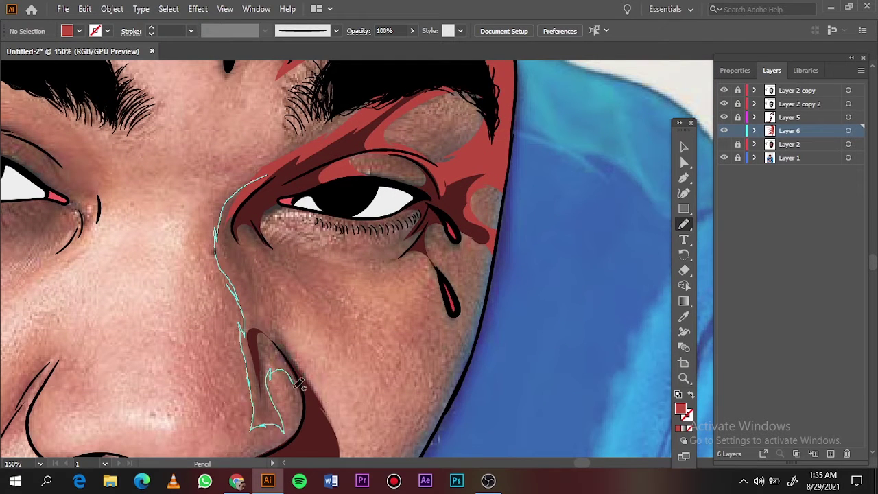
drag(339, 275, 343, 181)
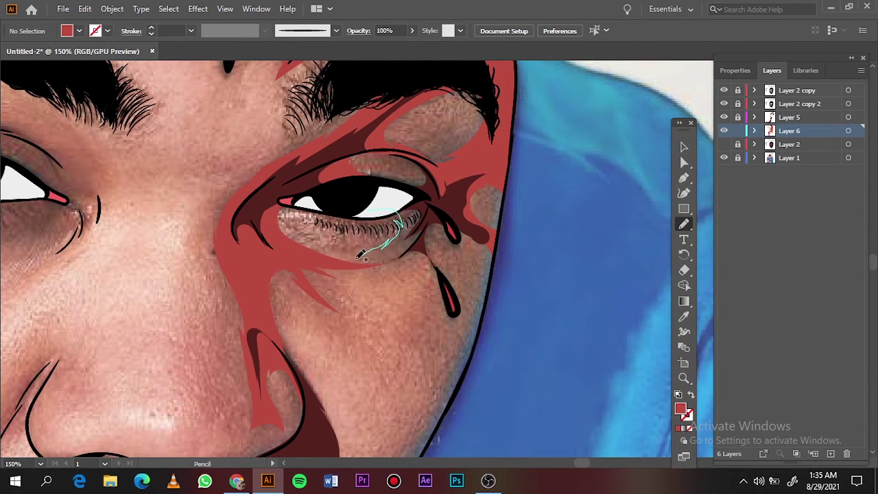
drag(359, 256, 442, 236)
drag(499, 235, 500, 234)
Hide the reference photo layer and create Layer 7.
key(ctrl+0)
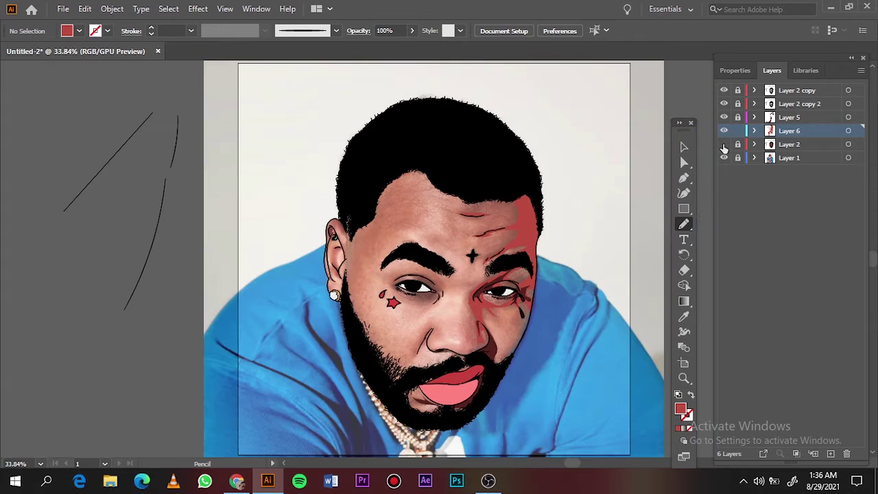
click(724, 157)
click(830, 453)
Switch to a darker red fill and shade the forehead side and under the eyebrow.
scroll(583, 298, up, 3)
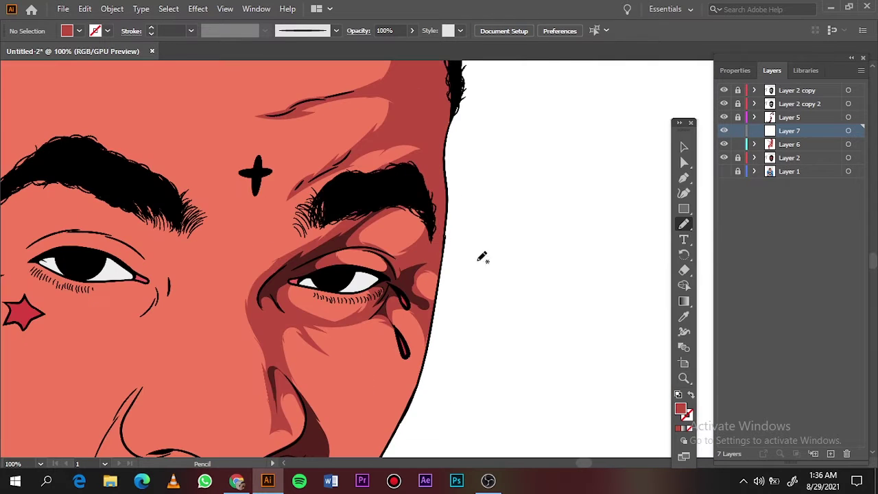
double_click(680, 410)
click(798, 90)
scroll(453, 172, up, 3)
scroll(379, 158, up, 1)
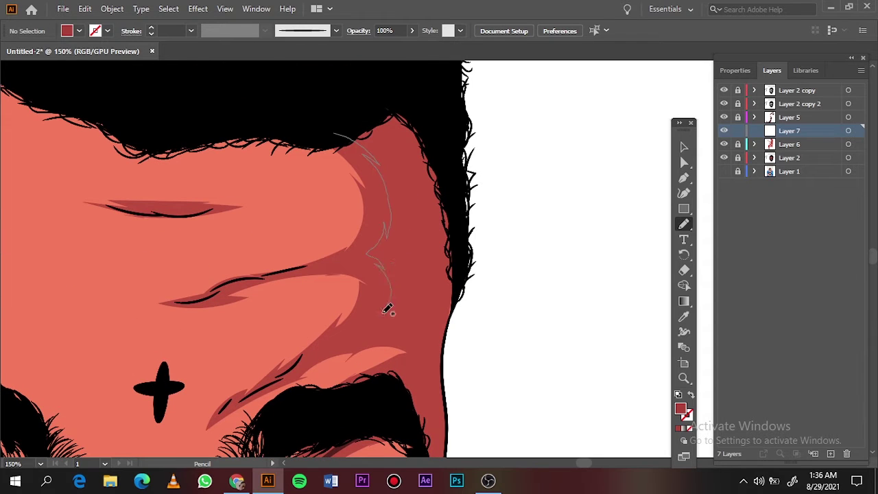
drag(310, 362, 405, 138)
scroll(405, 164, down, 5)
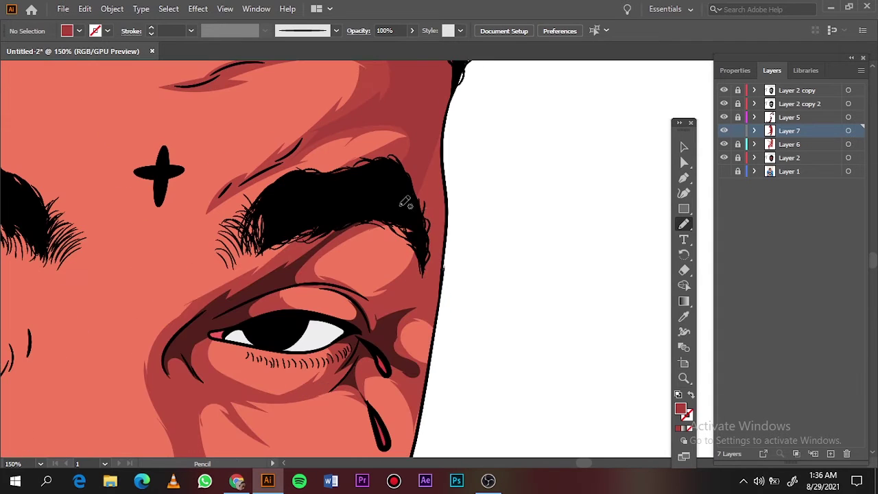
mouse_move(360, 295)
mouse_down()
mouse_move(441, 308)
mouse_move(388, 201)
mouse_up()
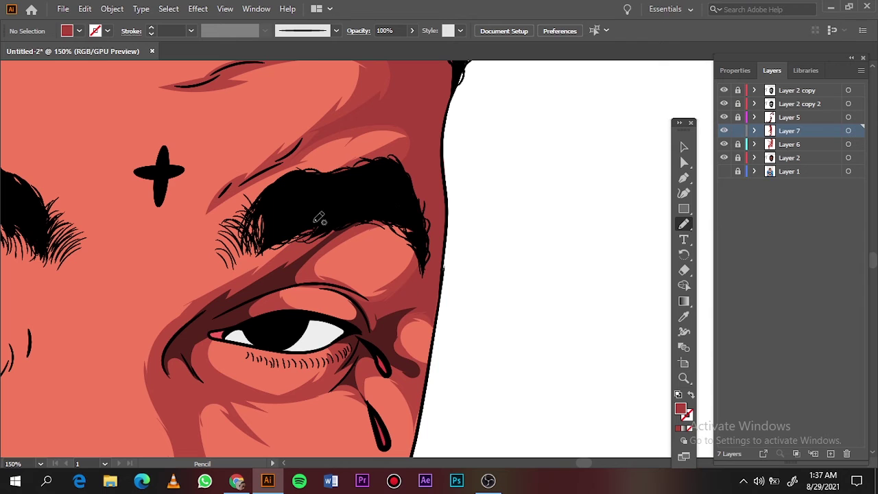
Draw darker shadows below the eye and beside the nostril and nose.
mouse_move(296, 237)
mouse_down()
mouse_move(195, 310)
mouse_move(228, 326)
mouse_up()
scroll(253, 306, down, 5)
scroll(295, 313, up, 2)
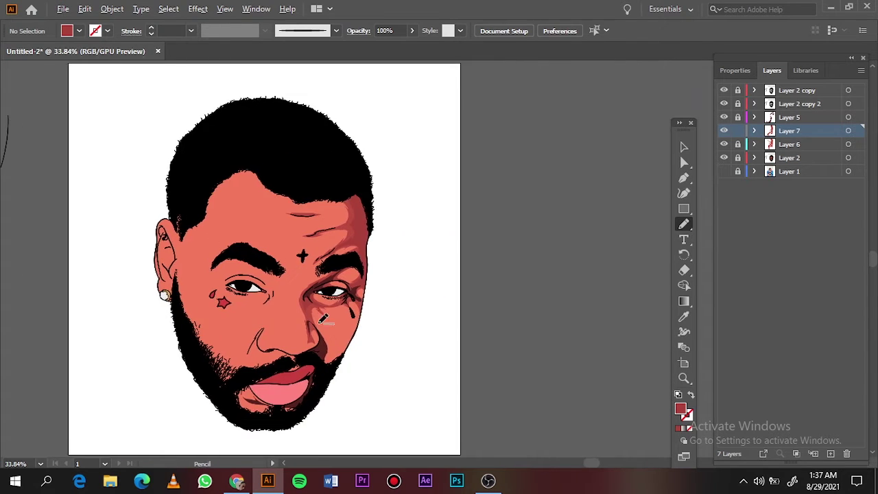
scroll(420, 268, up, 3)
drag(306, 306, 345, 291)
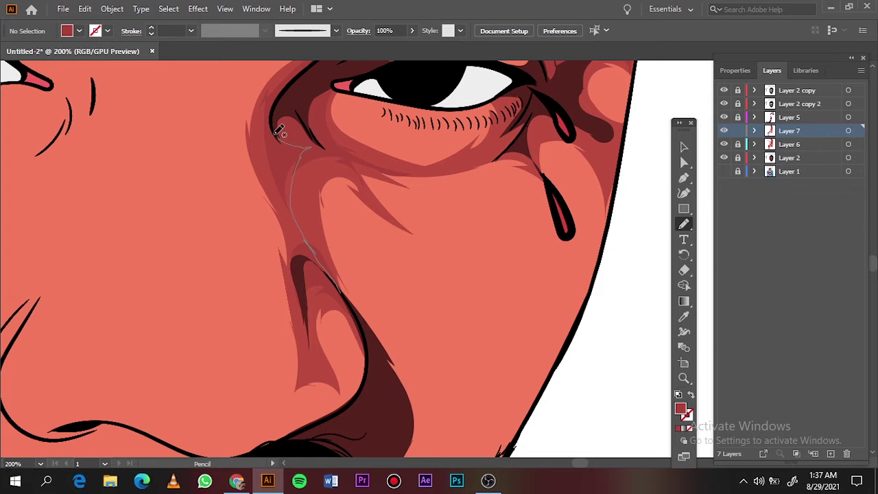
drag(279, 131, 304, 314)
Lock Layer 7 and show the Layer 1 reference photo again.
scroll(281, 318, down, 5)
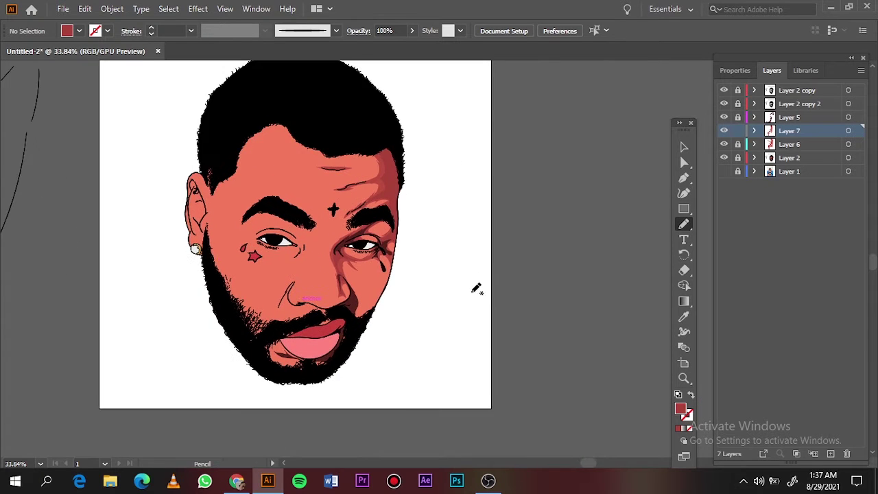
scroll(469, 288, left, 4)
scroll(470, 288, down, 2)
scroll(480, 234, up, 1)
click(738, 131)
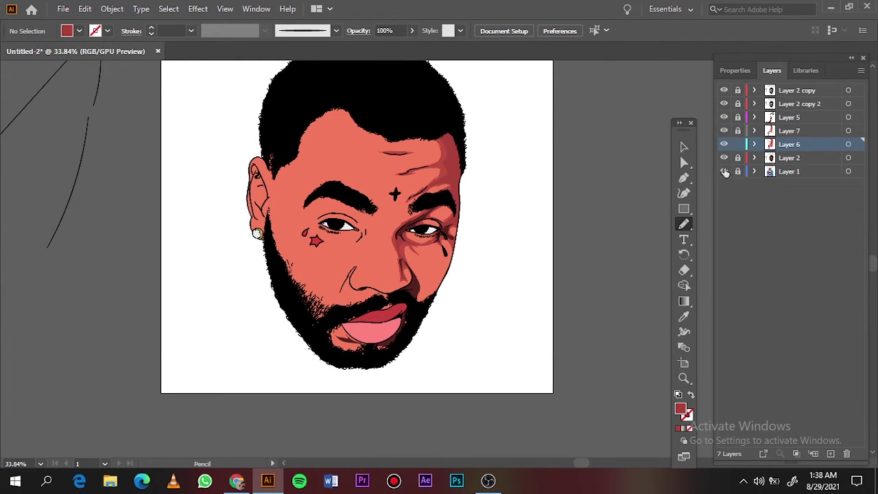
click(724, 171)
click(684, 146)
Draw a red shadow shape around the eye beside the star tattoo.
key(ctrl+1)
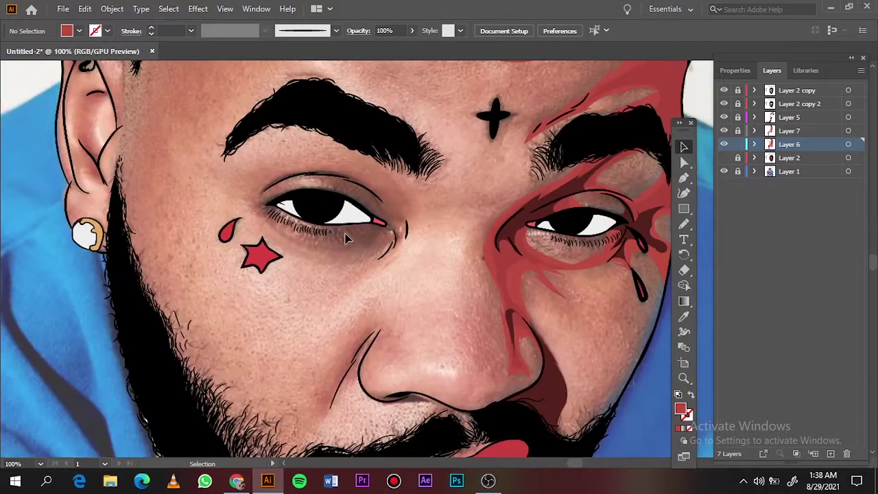
key(ctrl+plus)
key(n)
drag(331, 226, 465, 300)
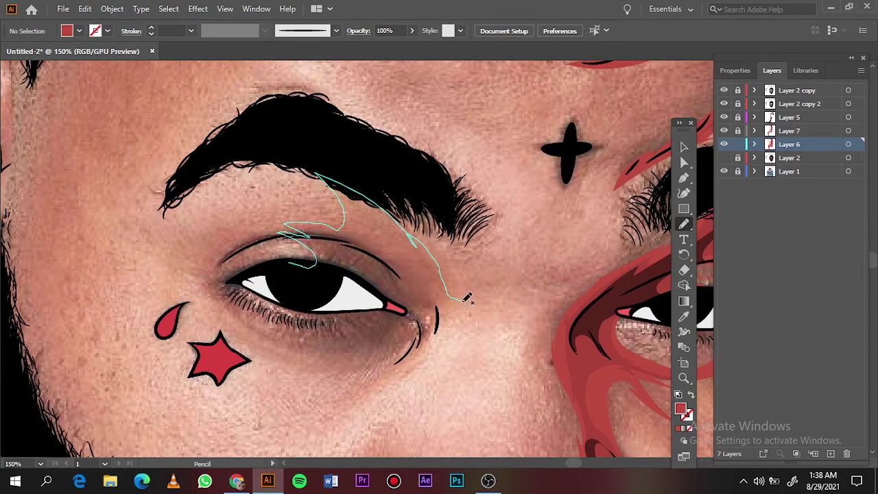
drag(382, 377, 243, 255)
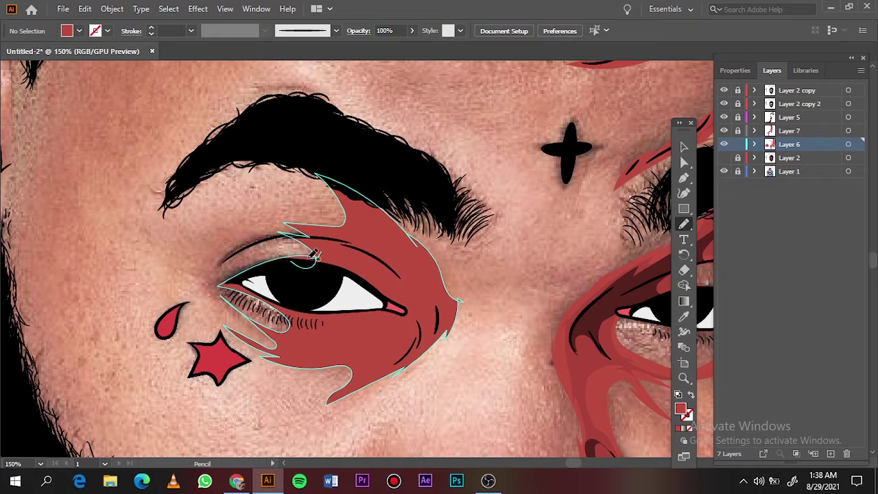
Make Layer 7 active and pencil a darker shadow under that eye.
click(724, 157)
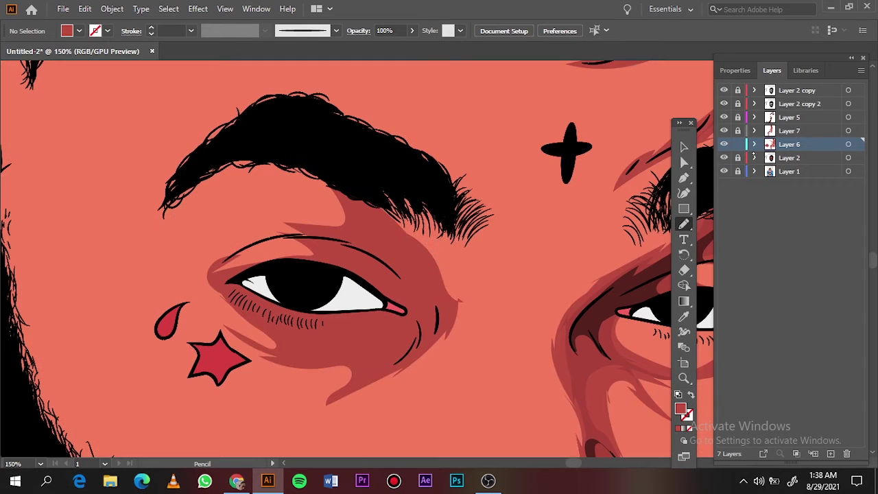
key(v)
click(738, 130)
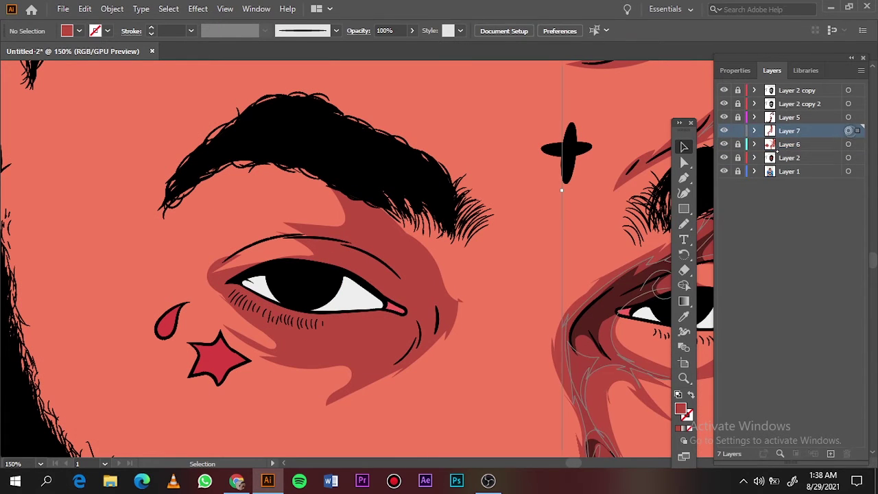
key(n)
drag(355, 189, 426, 276)
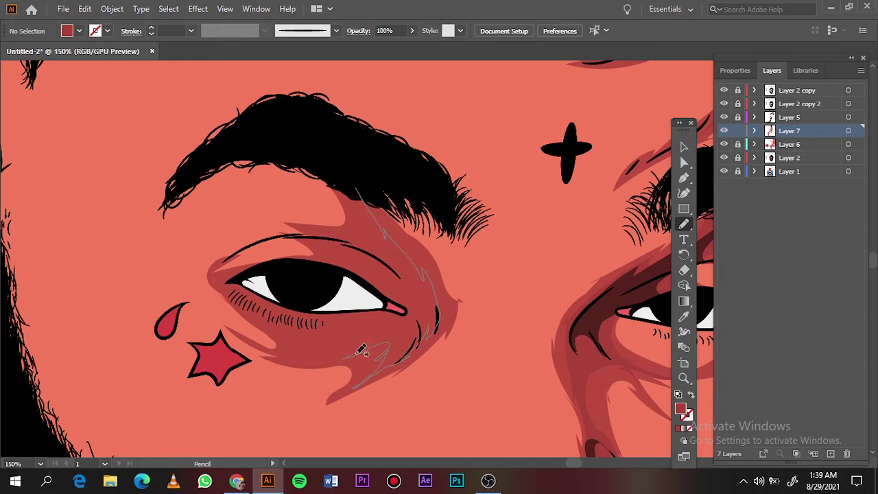
drag(368, 261, 360, 266)
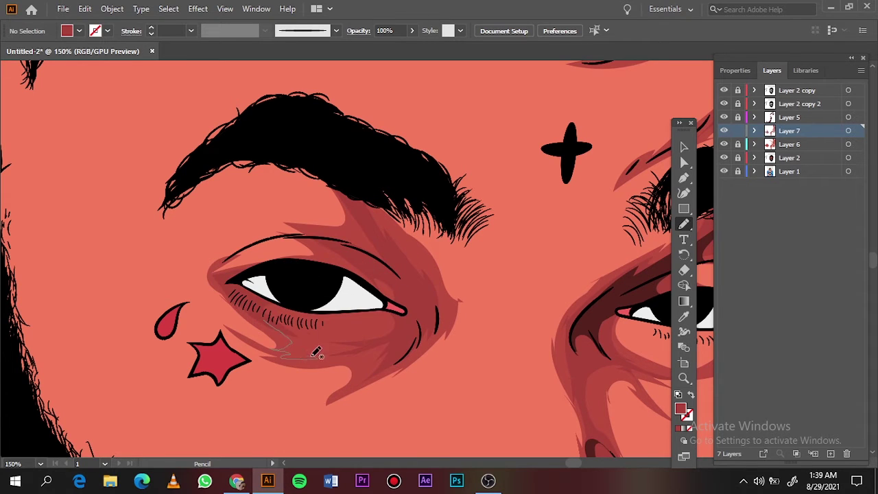
Toggle the reference photo visibility and lock Layer 7.
key(ctrl+0)
click(724, 171)
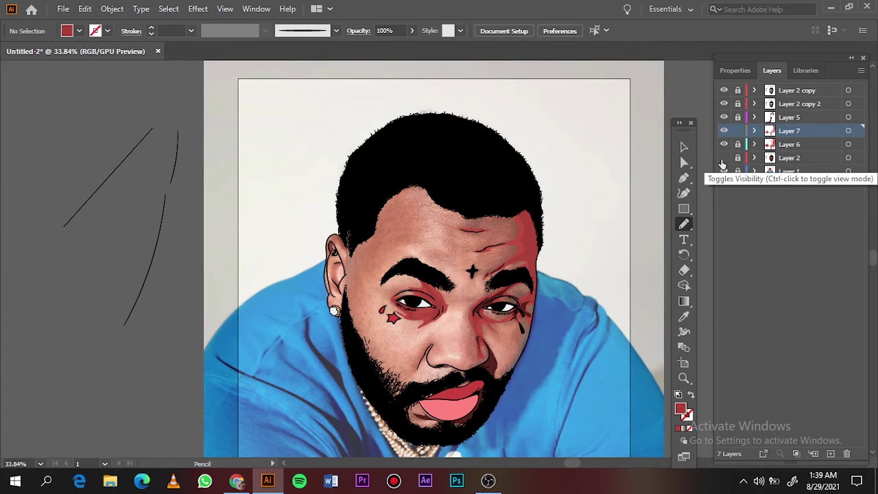
click(738, 130)
Create Layer 8 and set its fill to a colour sampled from the face skin.
click(830, 454)
key(i)
key(ctrl+1)
click(458, 347)
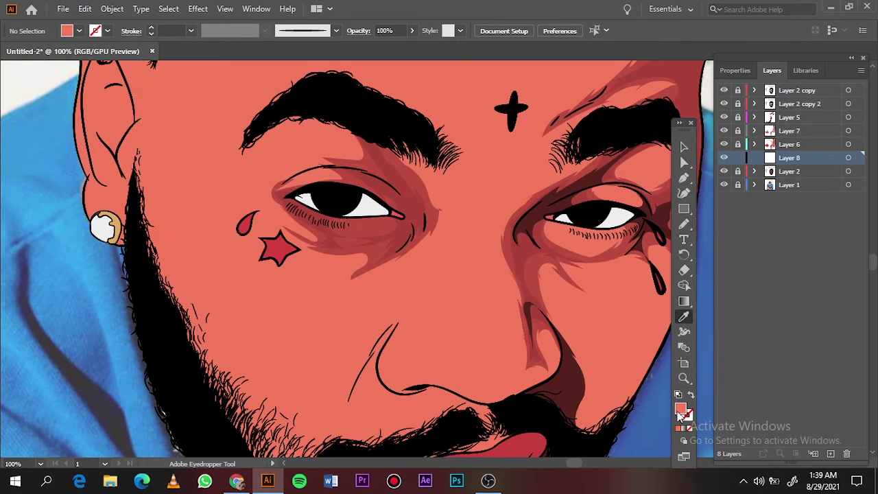
double_click(681, 409)
key(Return)
key(n)
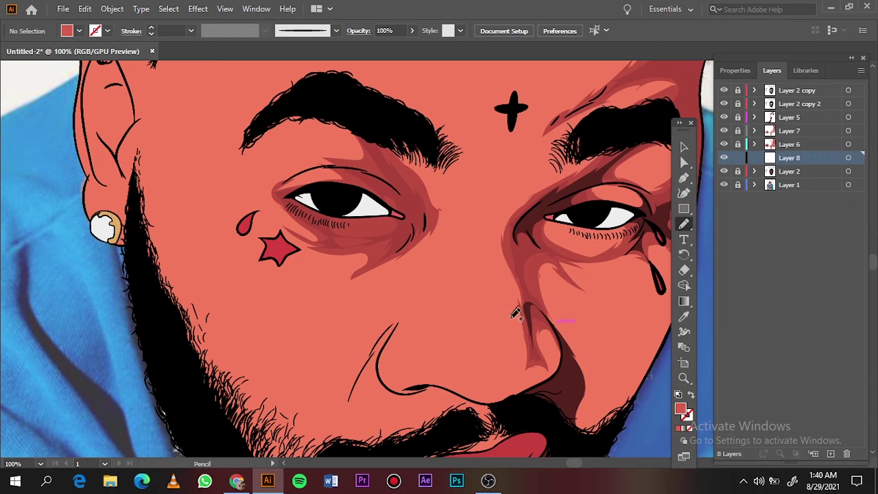
Draw a cheek shading shape below the eye and preview it without the photo.
scroll(337, 261, right, 5)
key(ctrl+equal)
drag(377, 271, 319, 103)
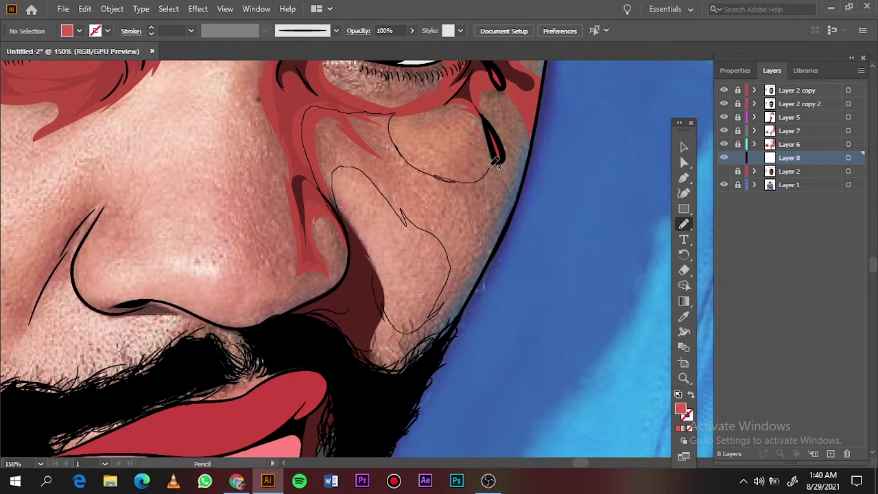
drag(493, 163, 405, 117)
click(724, 171)
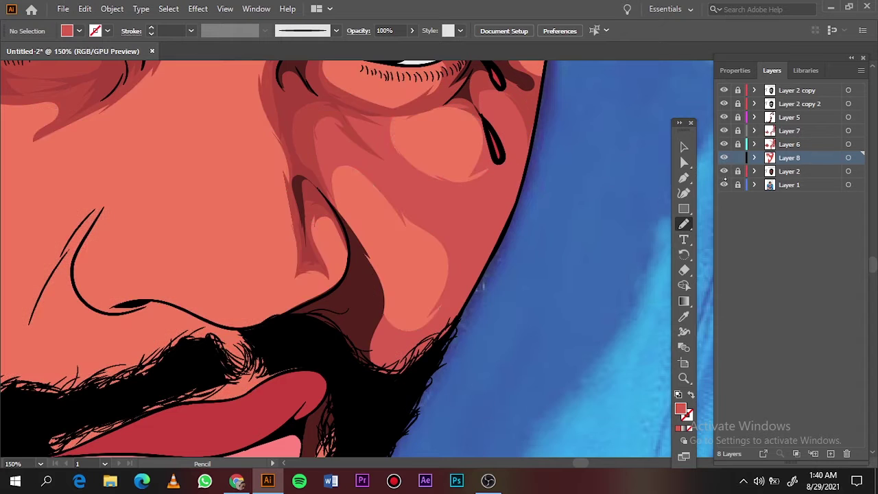
key(ctrl+0)
click(723, 184)
Add three forehead shading shapes, including a long one down to the brows, then check them.
key(ctrl+1)
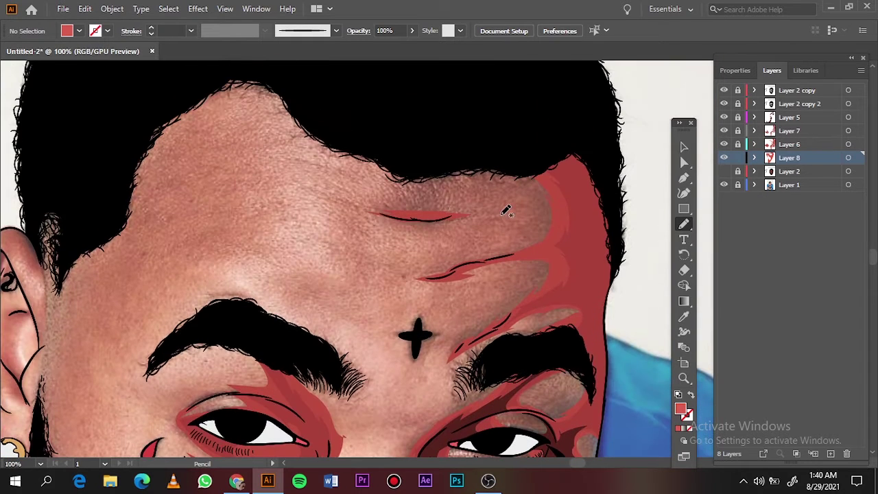
drag(368, 211, 315, 192)
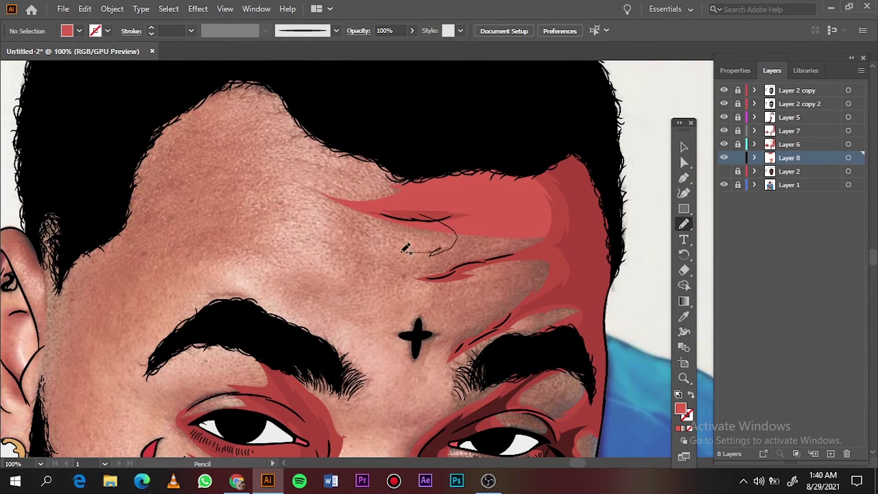
drag(405, 221, 334, 218)
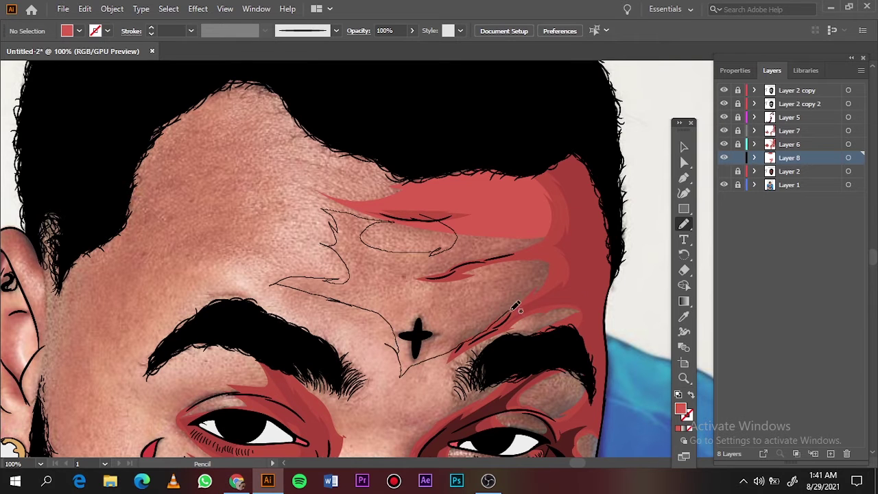
drag(513, 306, 502, 209)
key(ctrl+0)
click(724, 171)
click(723, 184)
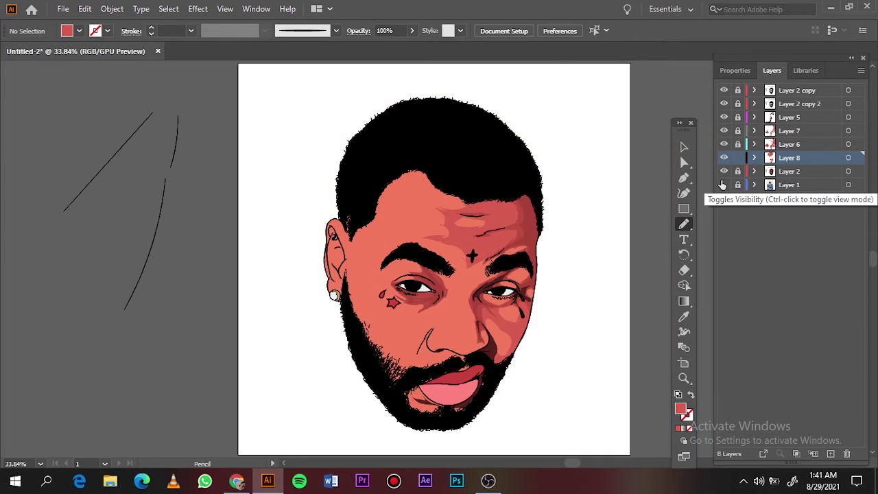
Recolour all Layer 8 shading shapes to a darker red.
scroll(563, 283, up, 2)
click(849, 157)
key(i)
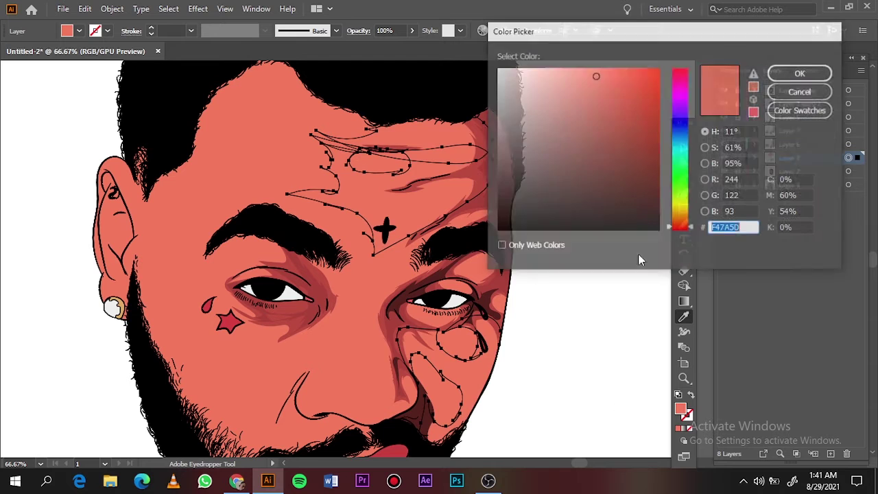
click(631, 92)
click(800, 74)
key(v)
click(618, 172)
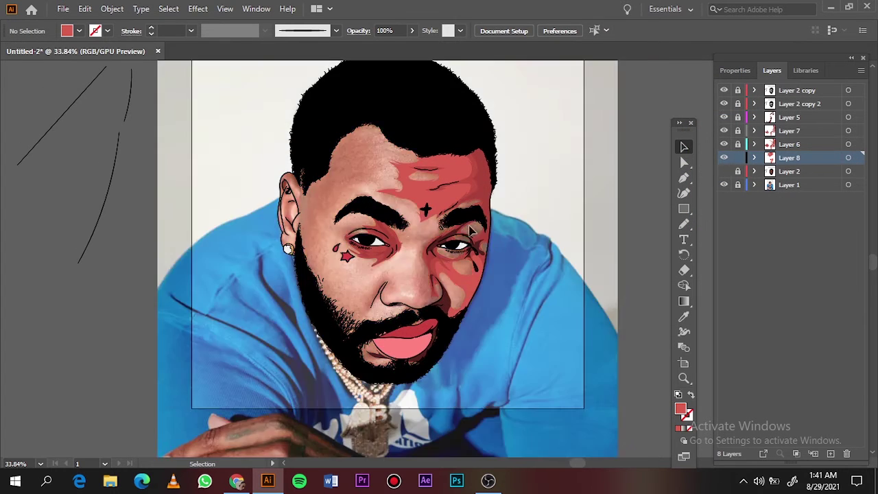
Shade near the forehead cross, brows, around the right eye and the nose's right side.
scroll(470, 232, up, 3)
key(n)
drag(446, 168, 489, 184)
drag(347, 180, 436, 247)
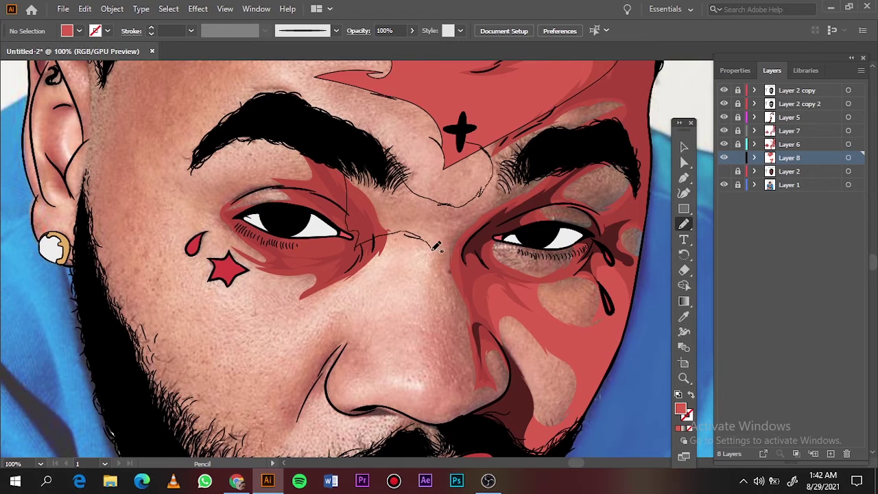
mouse_move(563, 182)
mouse_down()
mouse_move(584, 178)
mouse_move(579, 209)
mouse_up()
drag(583, 250, 501, 255)
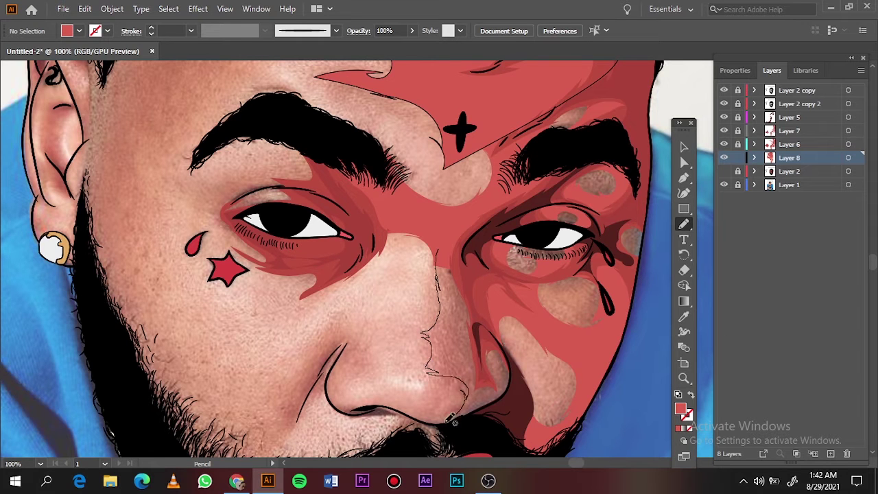
drag(450, 418, 439, 278)
Shade the left side of the nose and the left side of the forehead.
scroll(385, 236, down, 4)
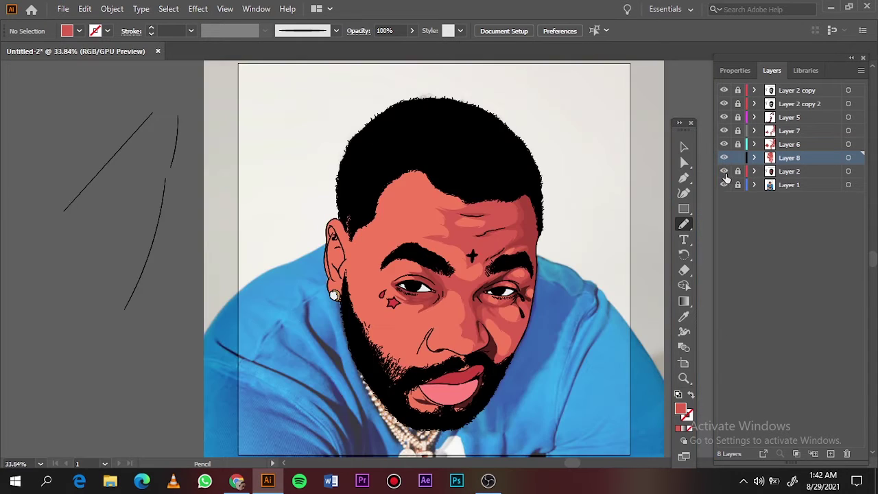
scroll(478, 354, up, 4)
scroll(478, 355, up, 1)
drag(460, 289, 348, 341)
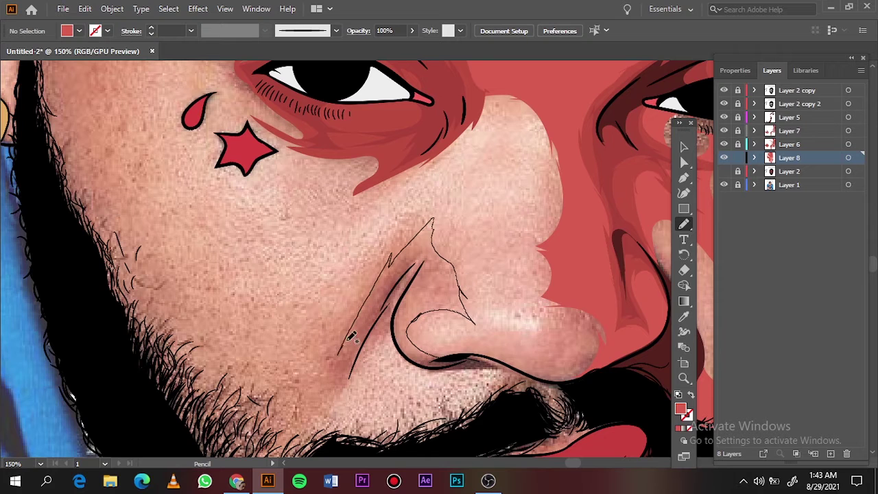
drag(474, 347, 475, 345)
scroll(474, 346, down, 4)
scroll(474, 347, down, 1)
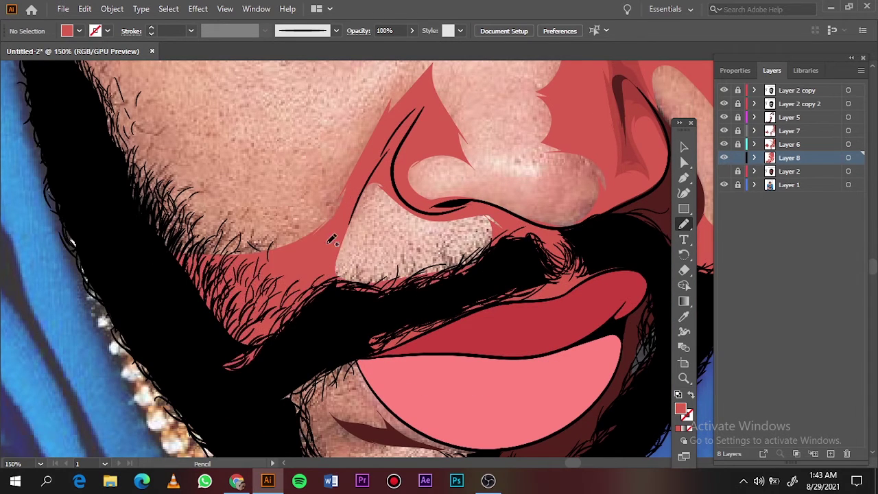
scroll(381, 356, down, 5)
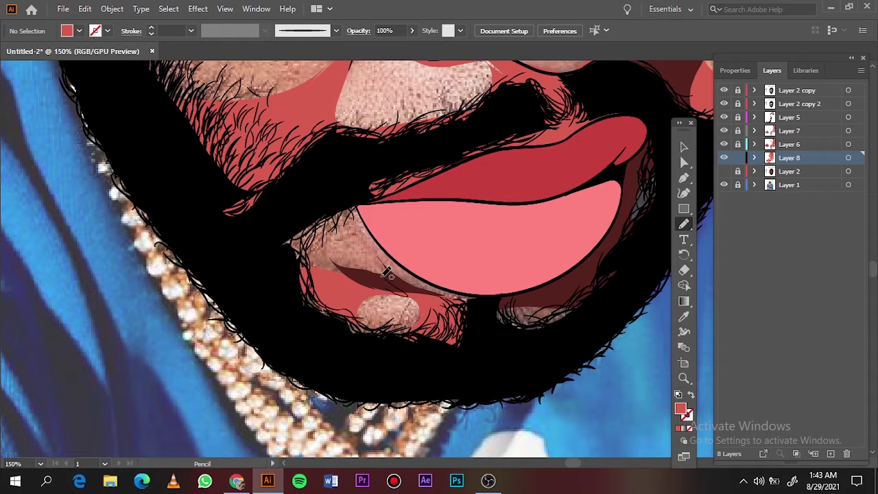
scroll(384, 276, down, 5)
scroll(384, 276, up, 3)
scroll(384, 276, up, 2)
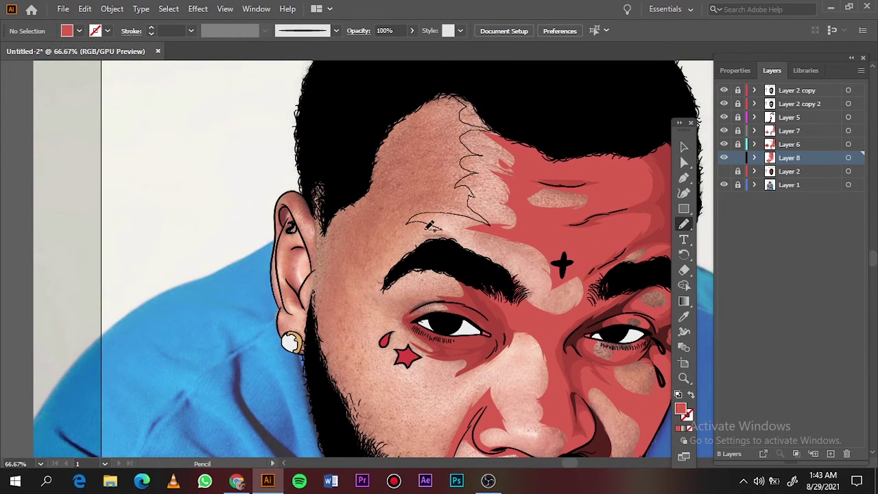
drag(430, 226, 343, 240)
Add red shading patches on the cheek and the skin strip beside the ear.
key(ctrl+0)
click(724, 185)
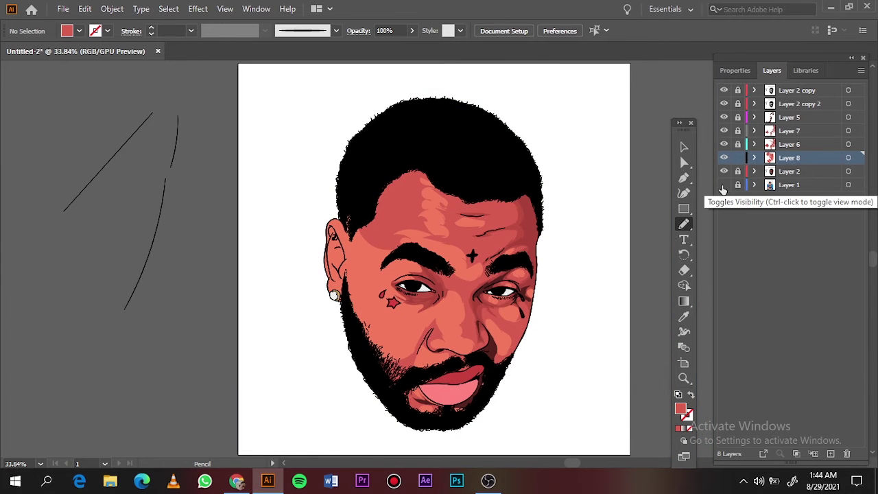
click(724, 185)
scroll(383, 332, up, 2)
scroll(382, 332, up, 1)
mouse_move(369, 390)
mouse_down()
mouse_move(348, 256)
mouse_move(369, 389)
mouse_up()
scroll(350, 281, down, 2)
mouse_move(348, 283)
mouse_down()
mouse_move(433, 410)
mouse_move(340, 281)
mouse_up()
scroll(323, 274, up, 5)
drag(281, 332, 357, 264)
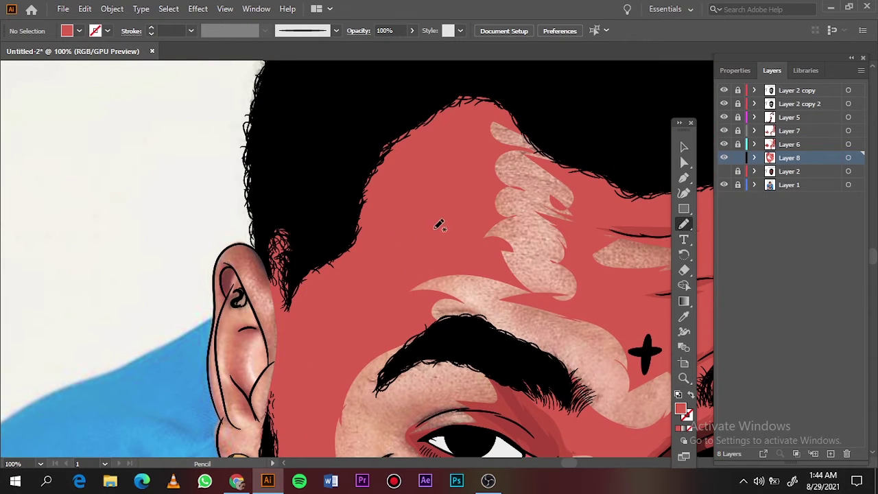
Recolour all the shading to a sampled salmon tone shifted slightly toward red.
key(ctrl+a)
click(684, 316)
click(237, 323)
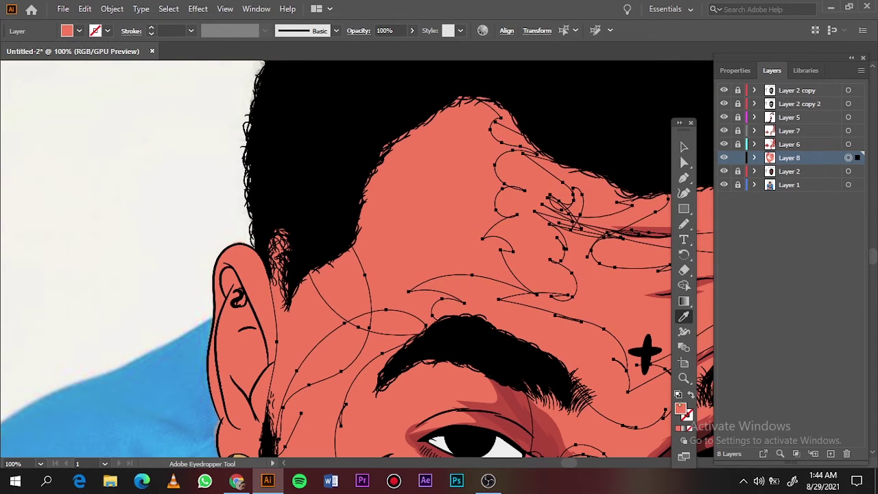
double_click(681, 410)
click(689, 228)
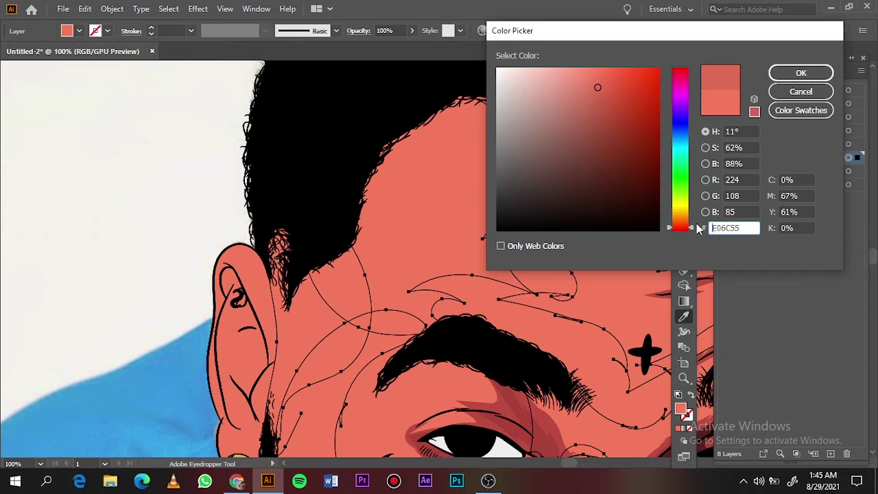
key(Return)
Compare the shading against the photo and draw a shading shape around the left eye.
key(v)
key(ctrl+0)
click(723, 185)
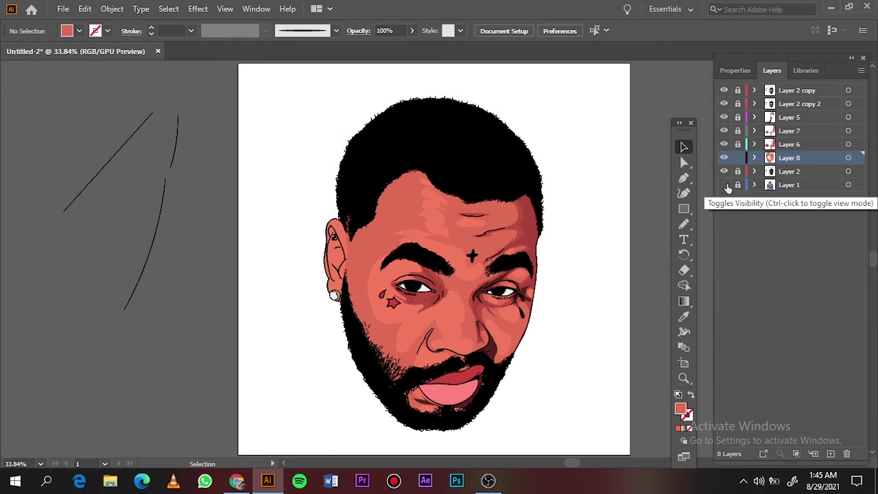
click(724, 171)
click(724, 185)
key(ctrl+plus)
key(ctrl+plus)
key(ctrl+plus)
key(n)
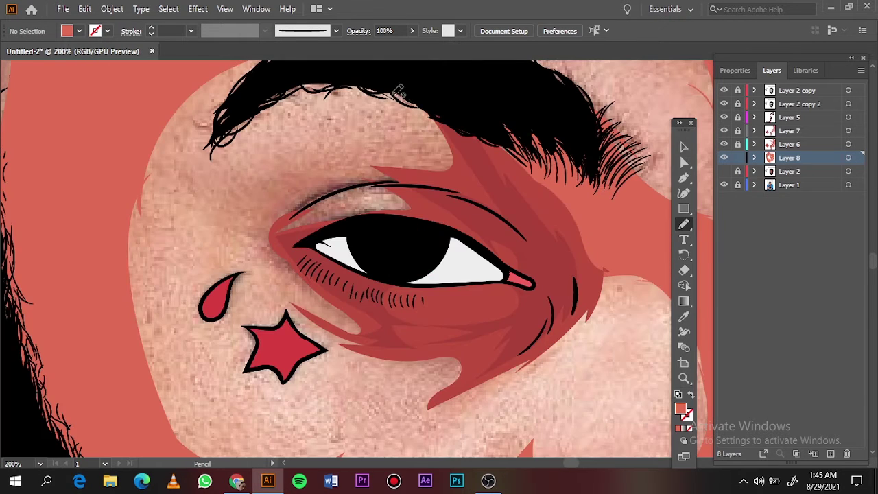
drag(388, 96, 514, 206)
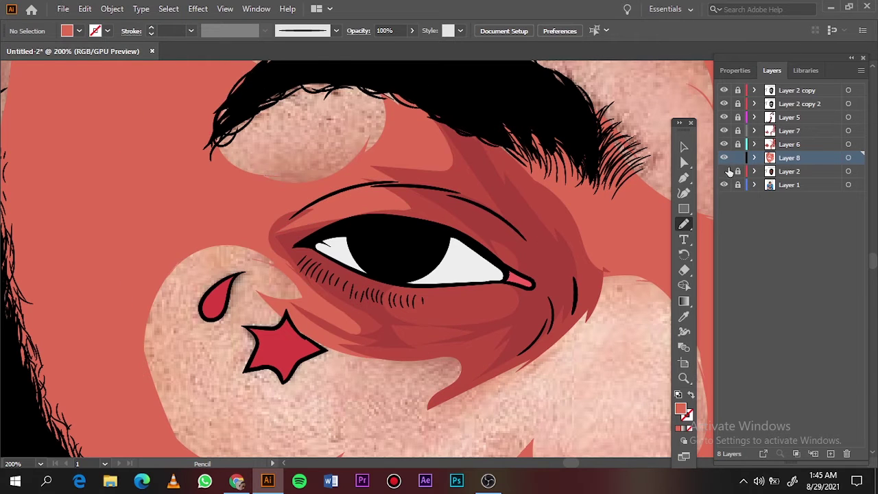
Create Layer 9 and review its fill colour without changing it.
click(830, 454)
key(i)
double_click(680, 409)
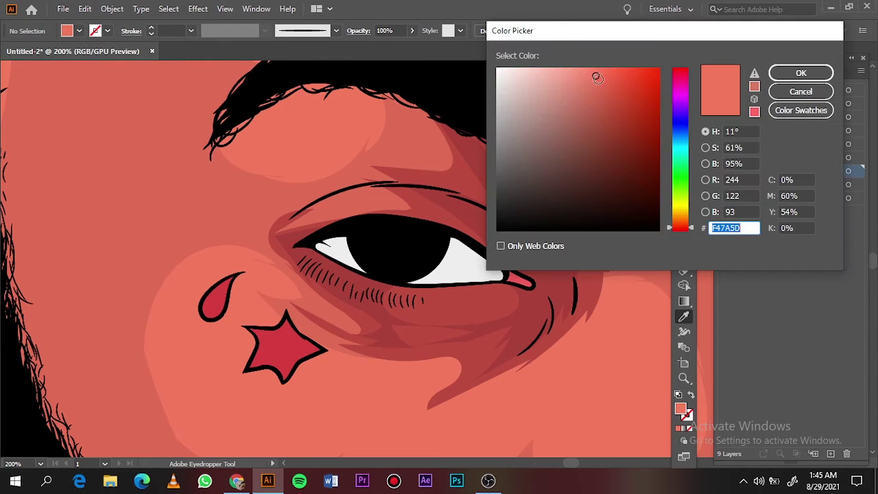
click(804, 73)
Draw light skin patches under the right eye, on the cheek and beside the nose.
key(n)
key(ctrl+minus)
key(ctrl+minus)
scroll(462, 226, down, 2)
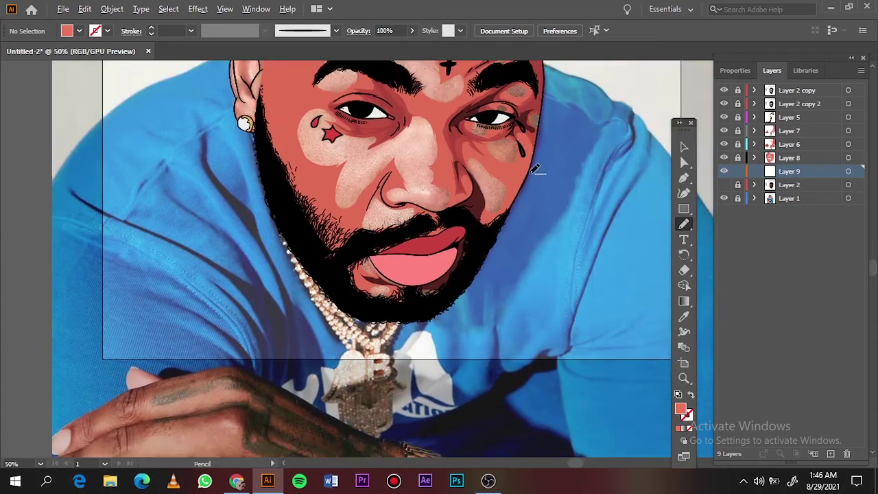
scroll(412, 130, up, 4)
drag(376, 90, 315, 117)
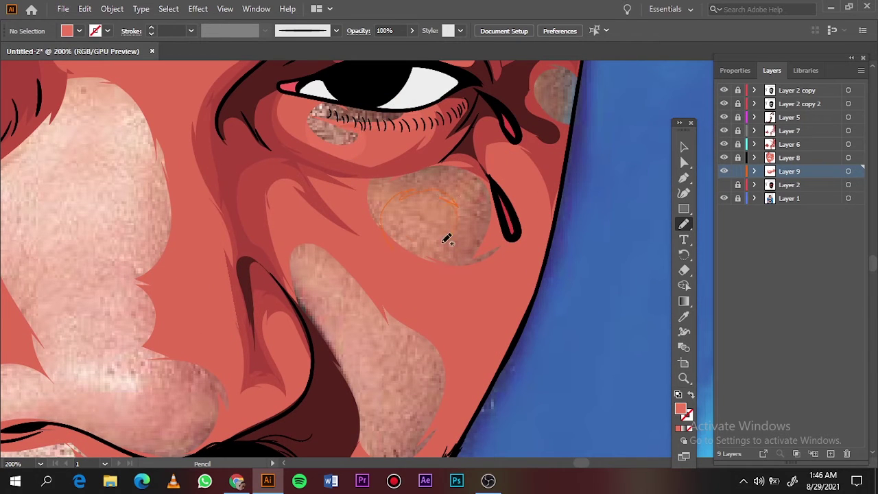
drag(446, 238, 412, 231)
scroll(411, 240, down, 3)
drag(409, 286, 343, 274)
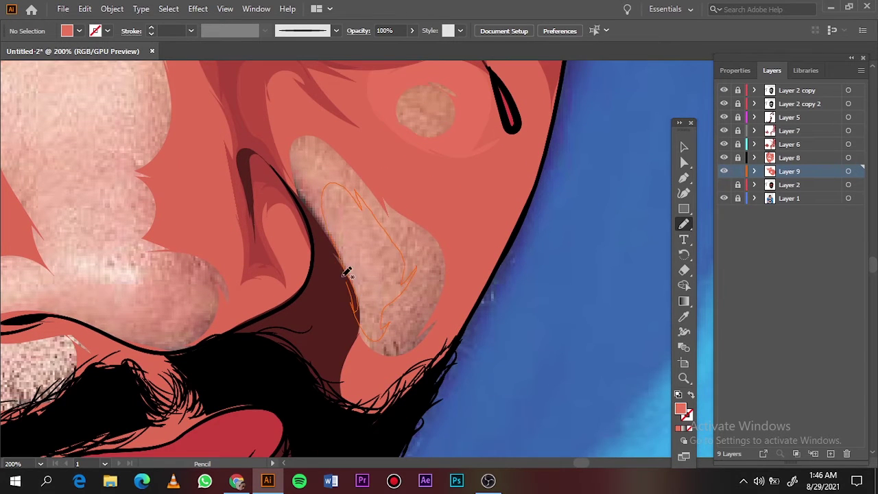
key(ctrl+0)
Shade the nose side, nose tip, nostril highlight and cheek toward the eye.
click(724, 185)
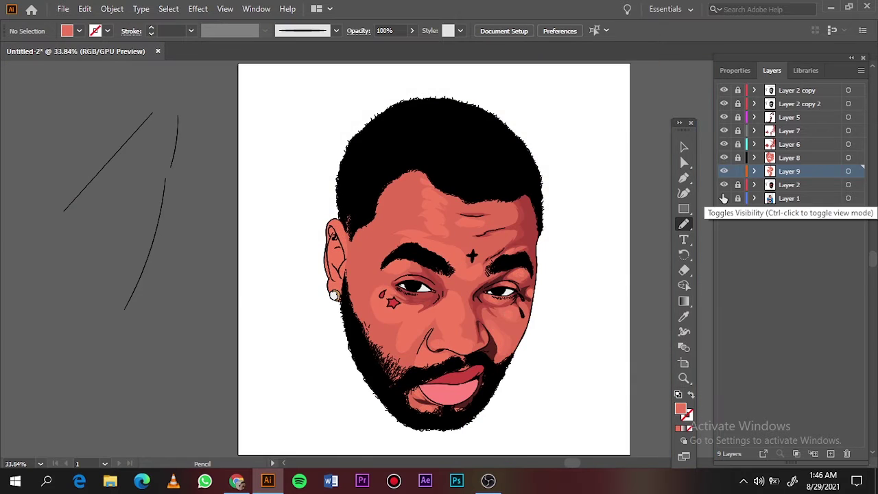
scroll(312, 312, up, 5)
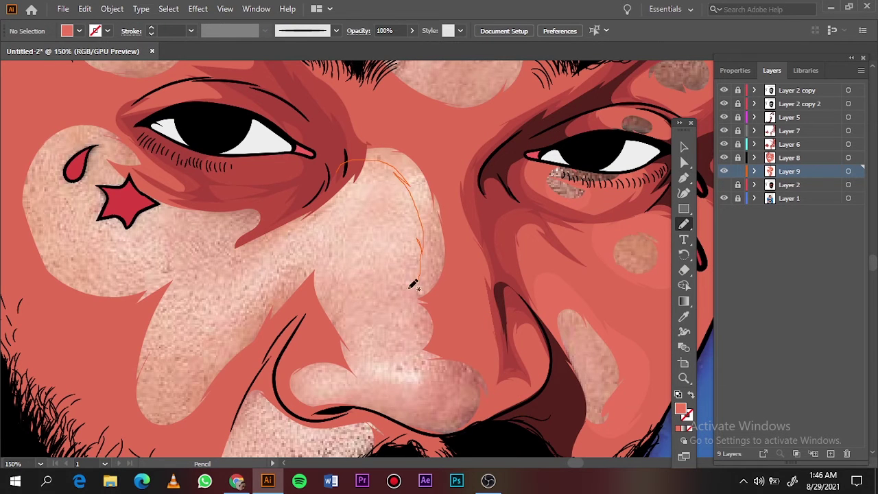
drag(419, 158, 411, 157)
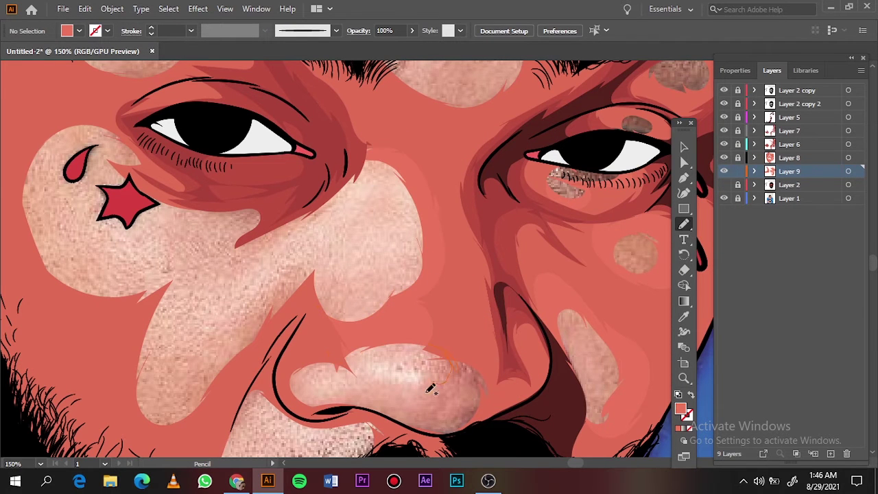
drag(332, 357, 357, 379)
drag(290, 400, 292, 398)
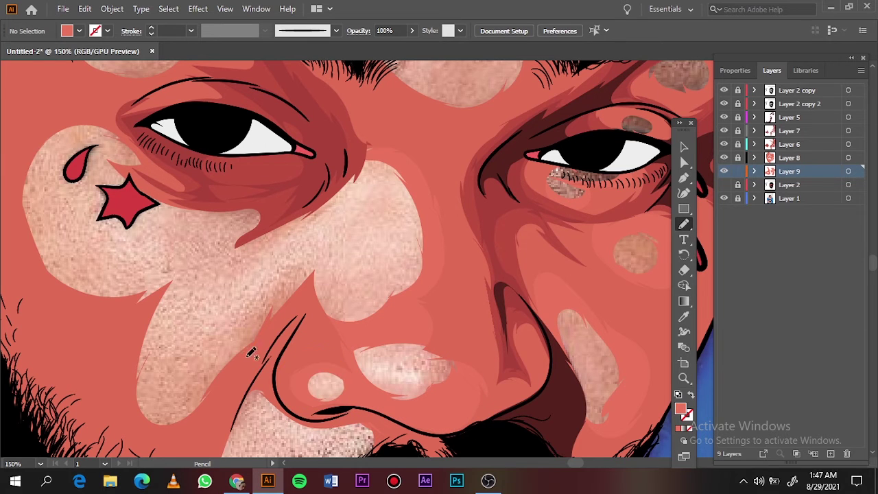
drag(255, 341, 347, 142)
drag(343, 294, 341, 308)
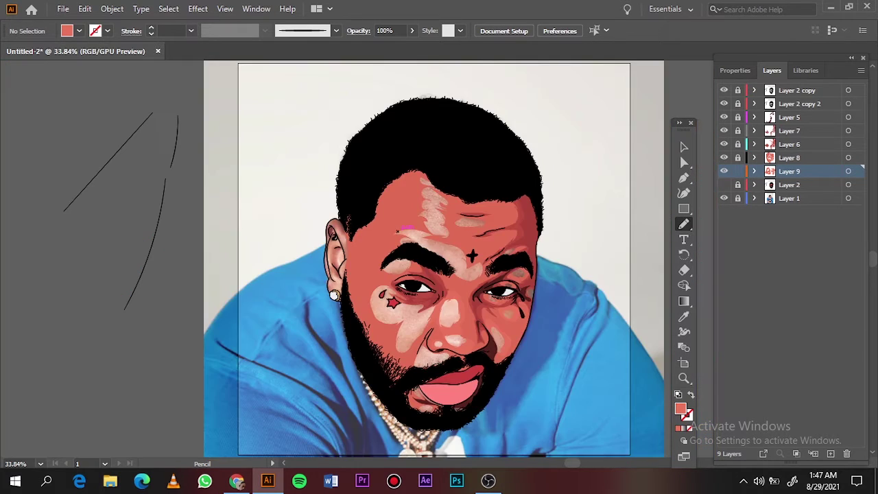
key(ctrl+0)
Hide the reference photo and add skin-tone shading shapes on the cheek and chin.
click(724, 198)
scroll(426, 345, up, 4)
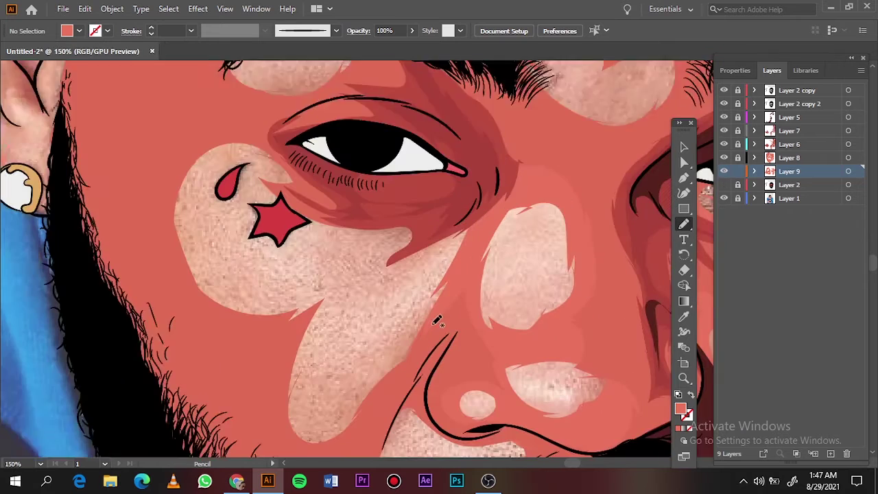
scroll(371, 240, down, 2)
mouse_move(444, 177)
mouse_down()
mouse_move(368, 238)
mouse_move(441, 179)
mouse_up()
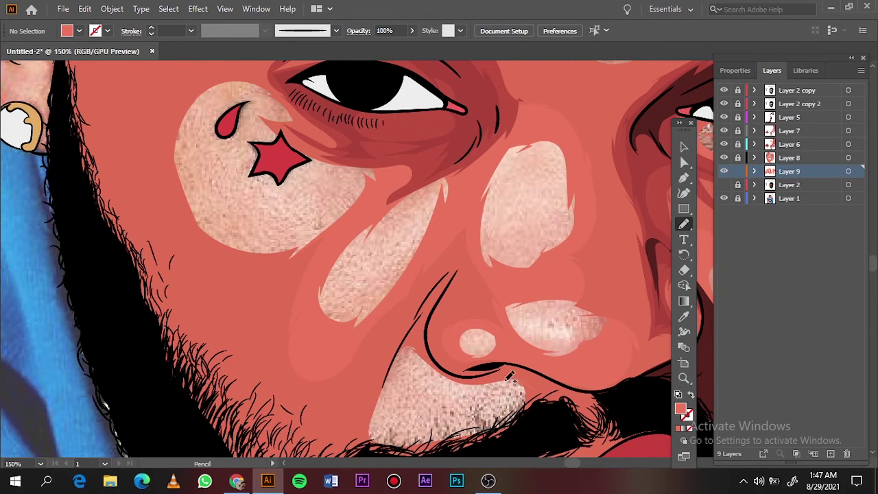
drag(388, 341, 398, 353)
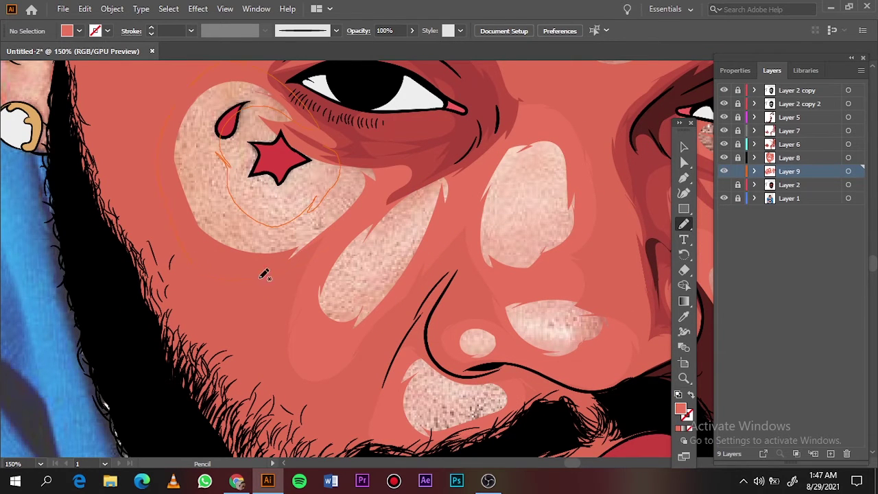
scroll(339, 207, down, 2)
scroll(338, 207, up, 2)
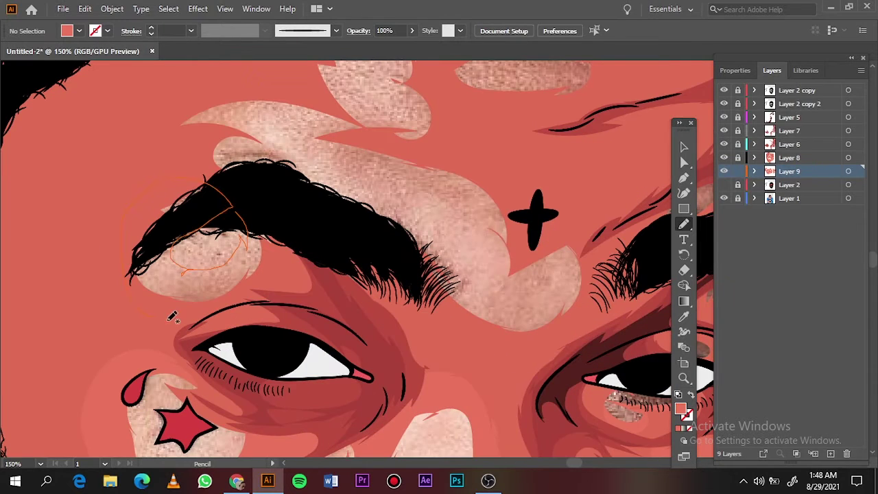
drag(474, 280, 492, 228)
Cover the pale forehead patch with closed skin-tone shading shapes.
scroll(467, 226, up, 2)
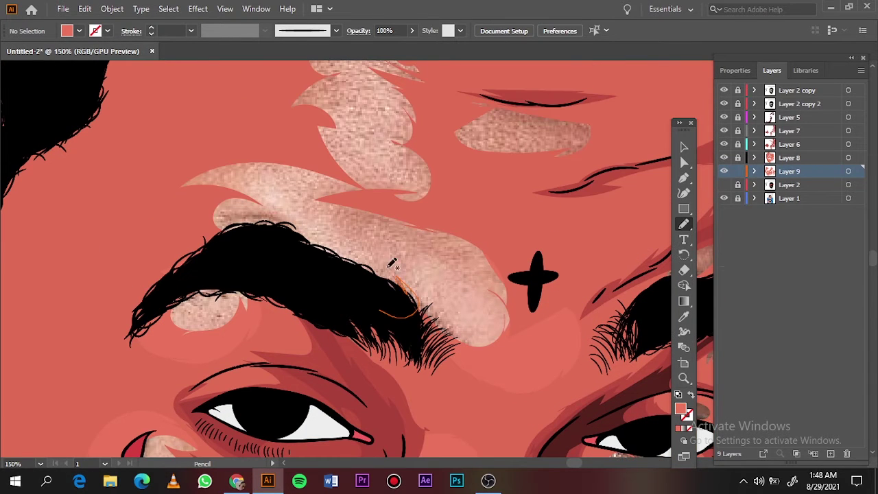
mouse_move(362, 254)
mouse_down()
mouse_move(382, 261)
mouse_move(295, 245)
mouse_move(268, 166)
mouse_up()
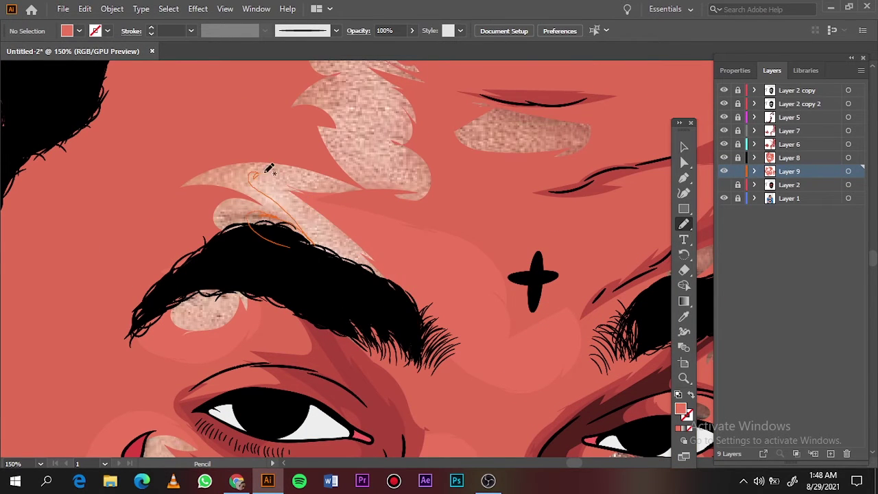
scroll(411, 295, up, 4)
scroll(431, 291, up, 2)
drag(336, 343, 378, 311)
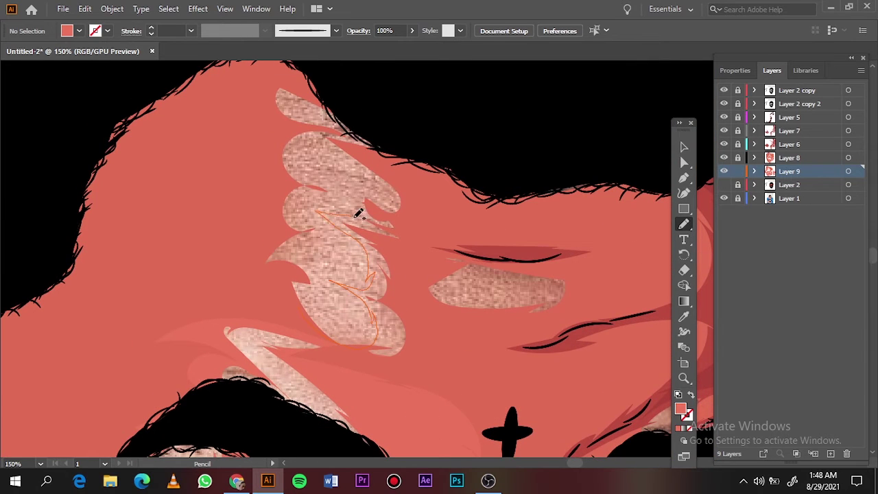
drag(441, 347, 412, 351)
drag(325, 297, 314, 332)
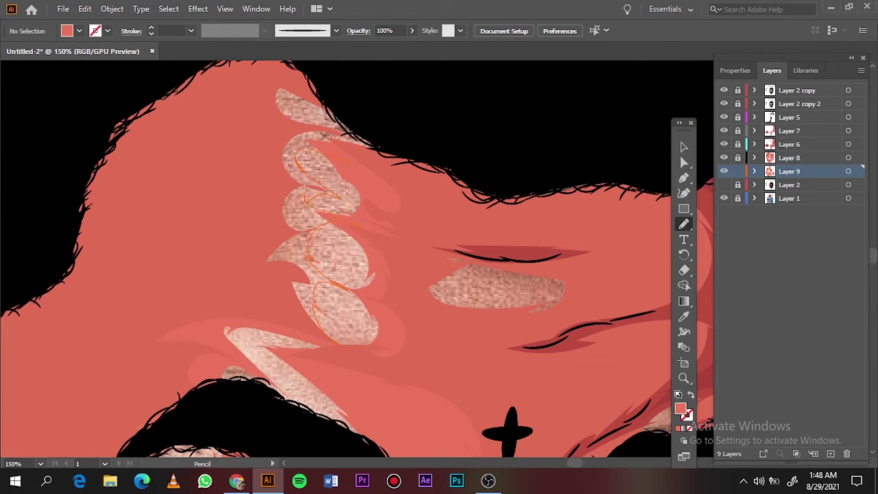
key(ctrl+0)
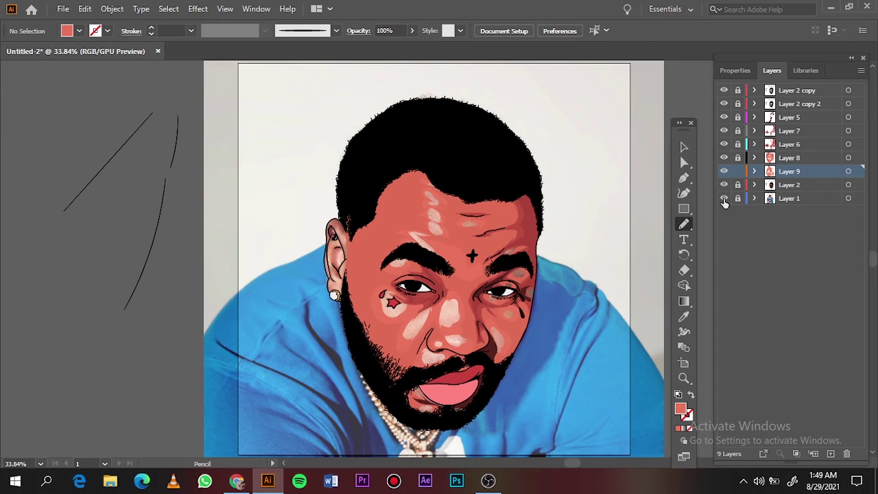
Add a new Layer 10 above Layer 8 and hide the shirt photo Layer 1.
click(724, 199)
click(724, 198)
click(728, 157)
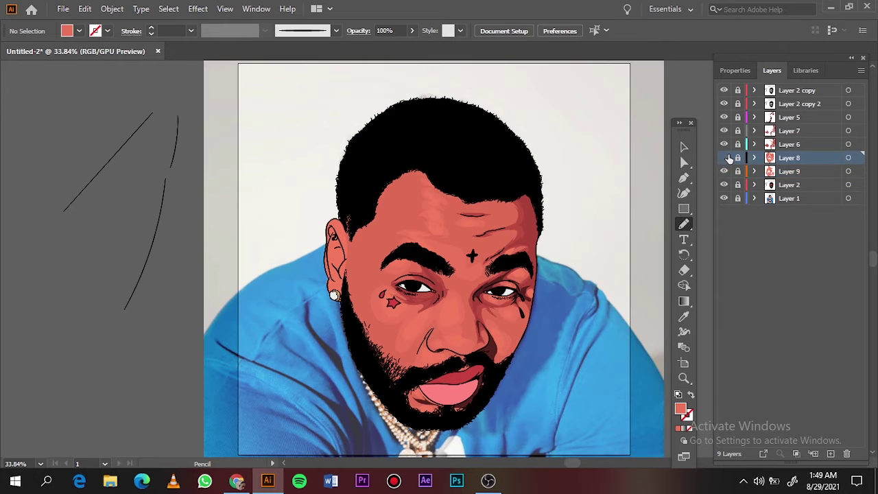
click(830, 453)
click(724, 212)
Pick a skin fill colour and draw a small pencil oval on the forehead.
double_click(682, 410)
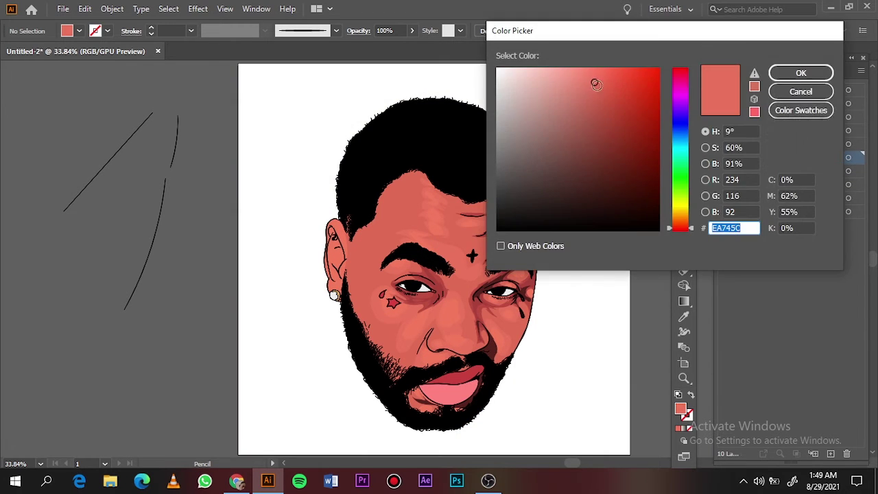
key(Escape)
key(i)
double_click(681, 410)
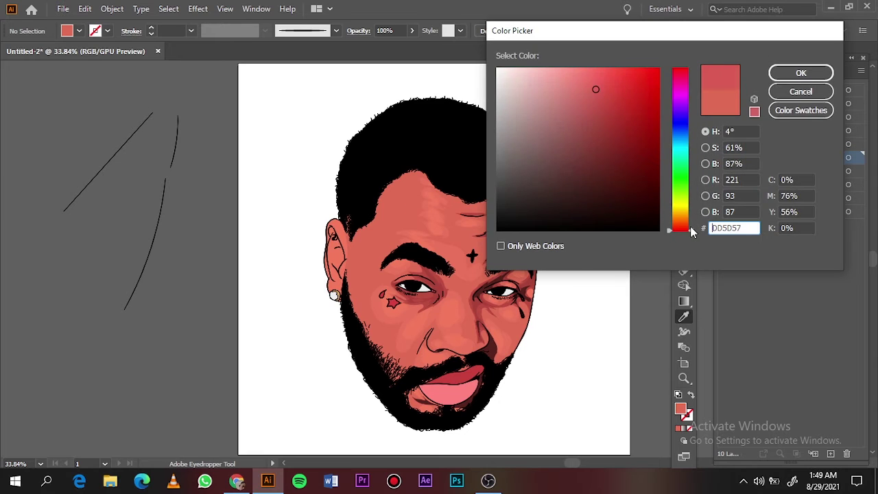
click(801, 72)
key(n)
scroll(411, 210, down, 1)
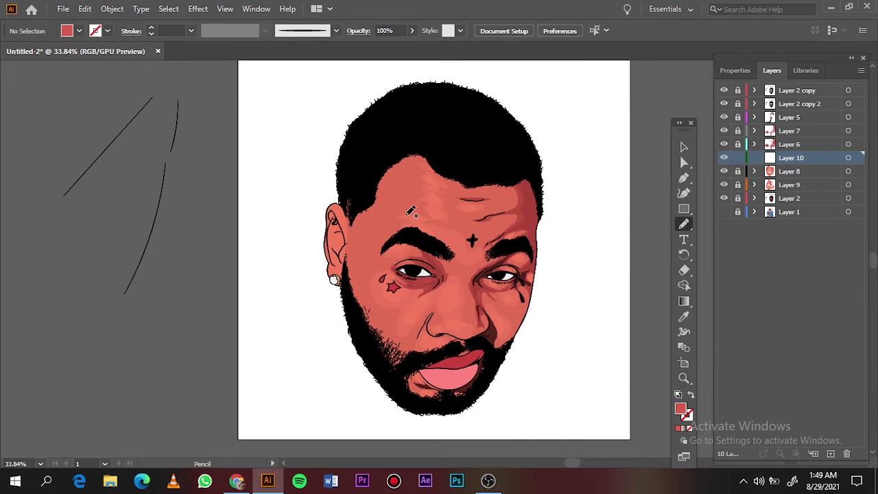
scroll(384, 199, up, 2)
scroll(437, 137, up, 2)
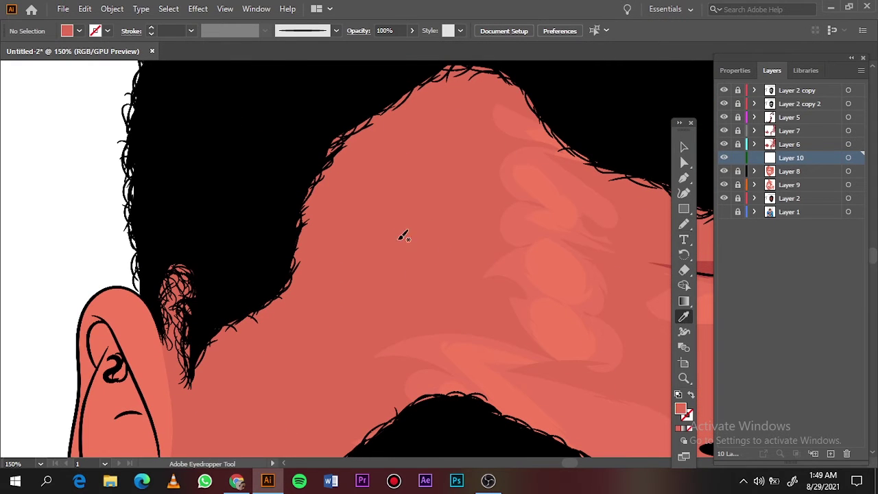
mouse_move(413, 200)
mouse_down()
mouse_move(464, 236)
mouse_move(411, 199)
mouse_up()
Darken the forehead oval's colour using the recolour settings.
key(v)
click(84, 8)
click(329, 264)
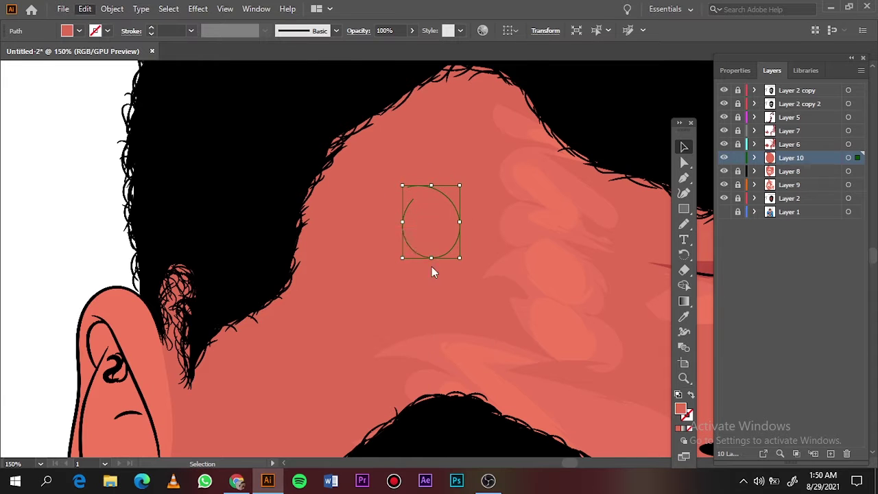
drag(656, 328, 652, 330)
key(Return)
double_click(681, 409)
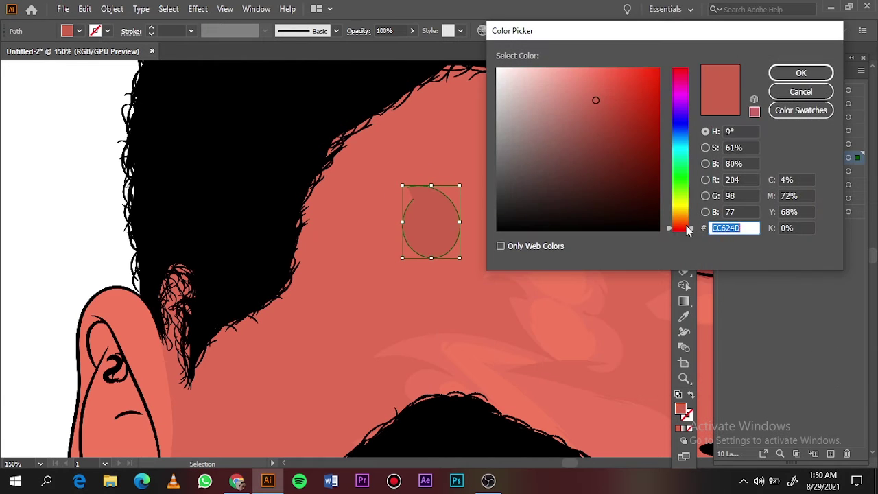
click(798, 73)
double_click(682, 410)
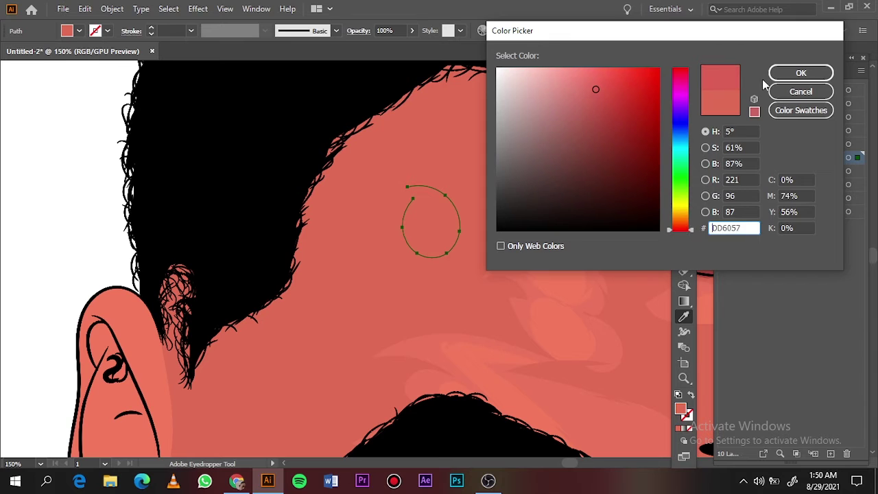
key(Return)
click(499, 170)
Sample the surrounding skin and set the oval's fill to #D66350.
click(431, 221)
double_click(682, 410)
key(Return)
key(i)
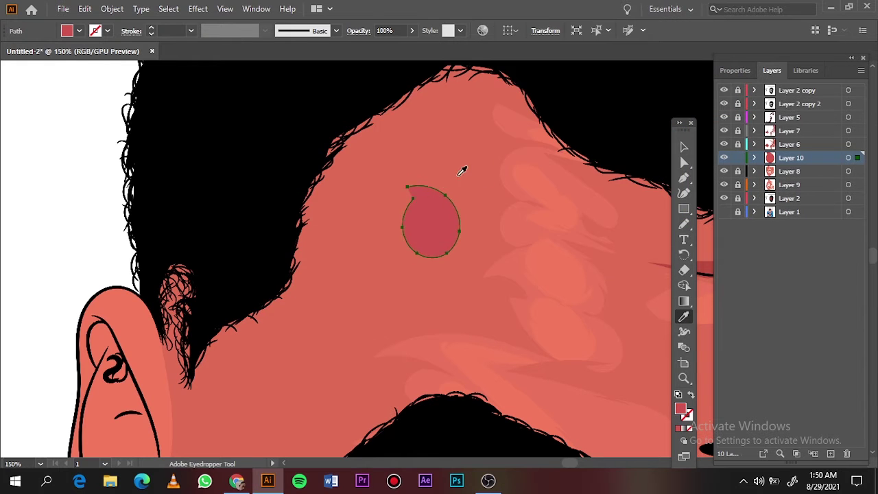
click(462, 169)
double_click(681, 409)
text(D66350)
key(Return)
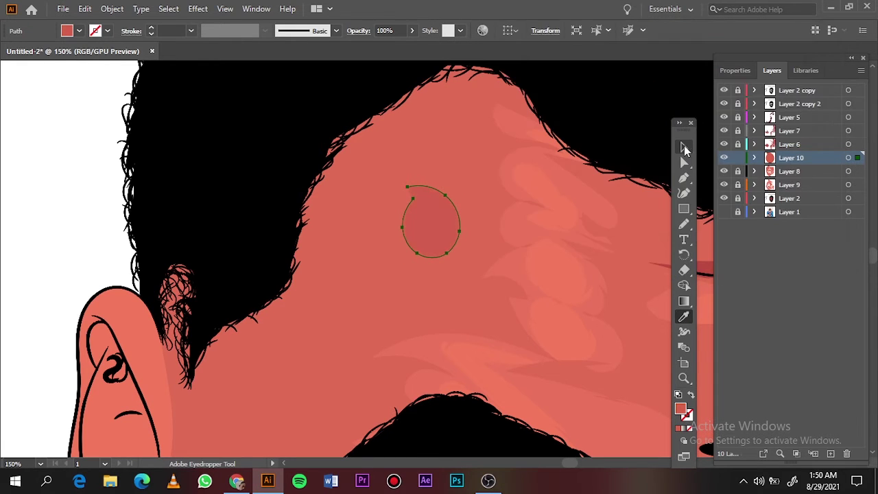
Deselect the oval and draw a pencil shading outline along the forehead hairline.
key(v)
key(ctrl+shift+a)
key(n)
drag(461, 145, 472, 180)
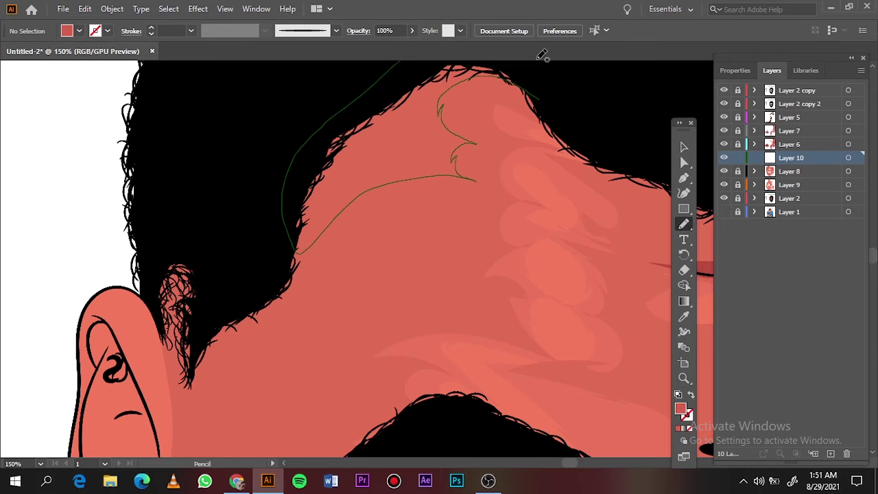
key(ctrl+0)
key(ctrl+1)
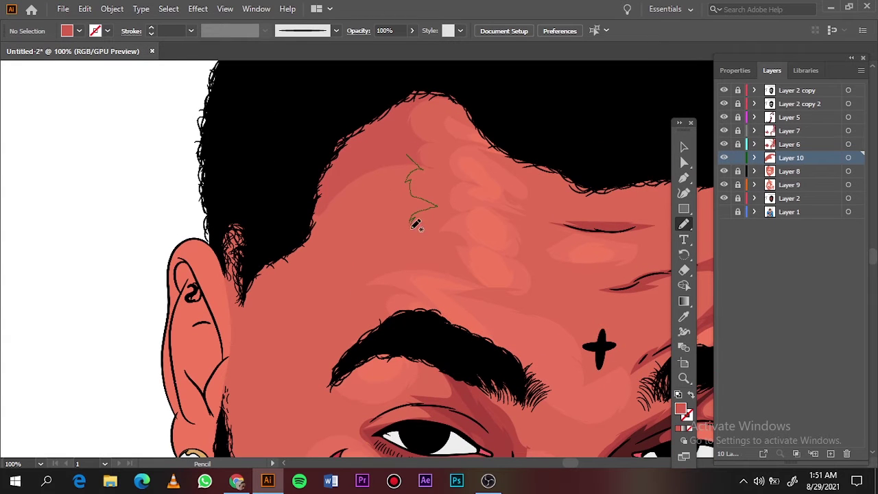
Extend the forehead shading outline toward the eye and around the temple.
drag(363, 281, 369, 139)
key(ctrl+0)
key(ctrl+1)
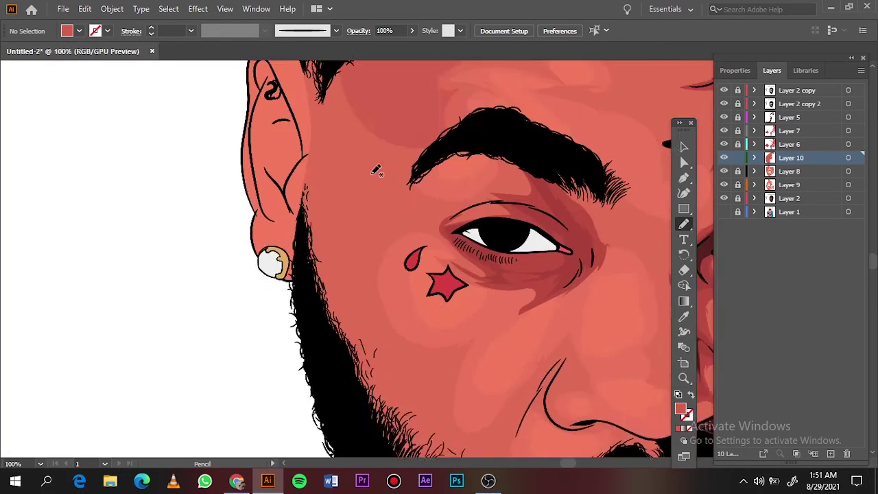
drag(458, 163, 412, 184)
drag(480, 234, 417, 138)
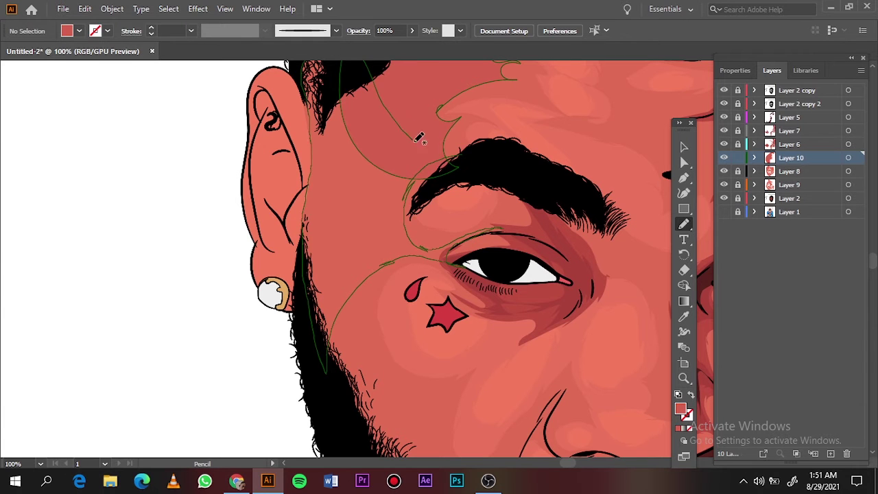
Draw shading outlines down the left cheek and along the nose-to-mouth crease.
scroll(302, 142, up, 3)
key(ctrl+0)
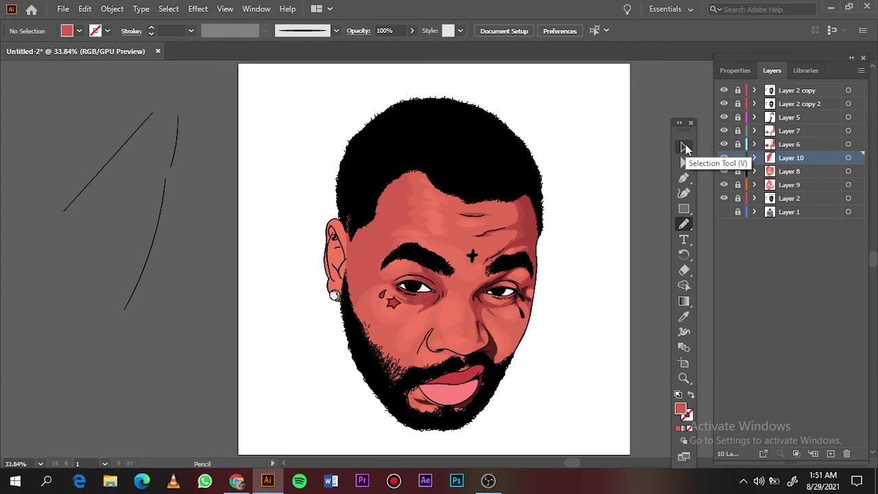
key(ctrl+1)
drag(377, 118, 405, 279)
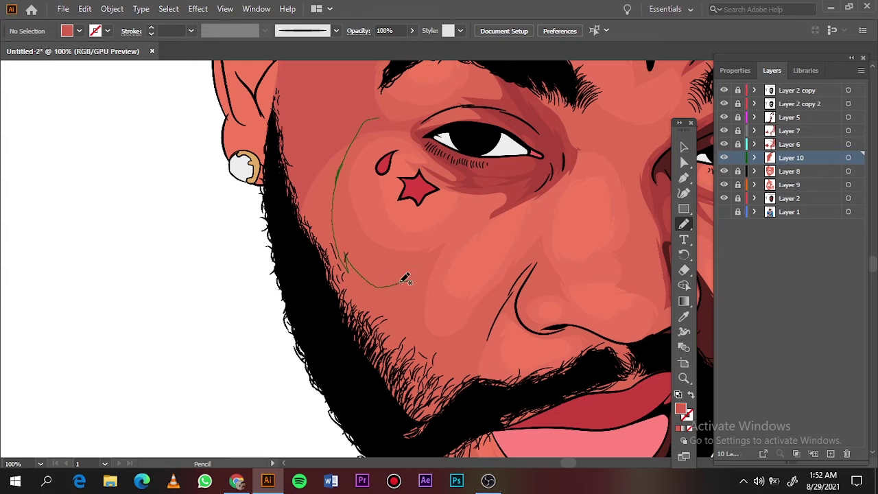
drag(489, 326, 475, 387)
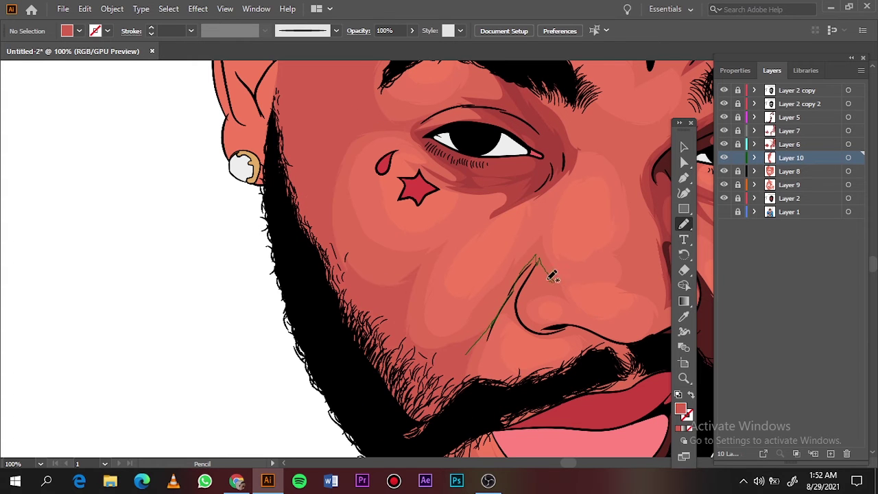
key(ctrl+0)
Outline shading around the left eye, then add a new Layer 11.
scroll(421, 283, up, 2)
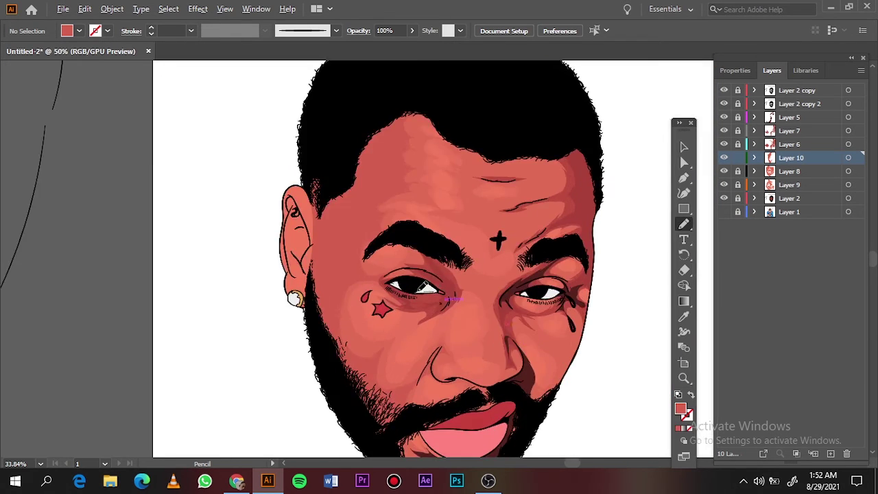
scroll(421, 282, up, 2)
scroll(422, 282, up, 1)
drag(171, 281, 219, 272)
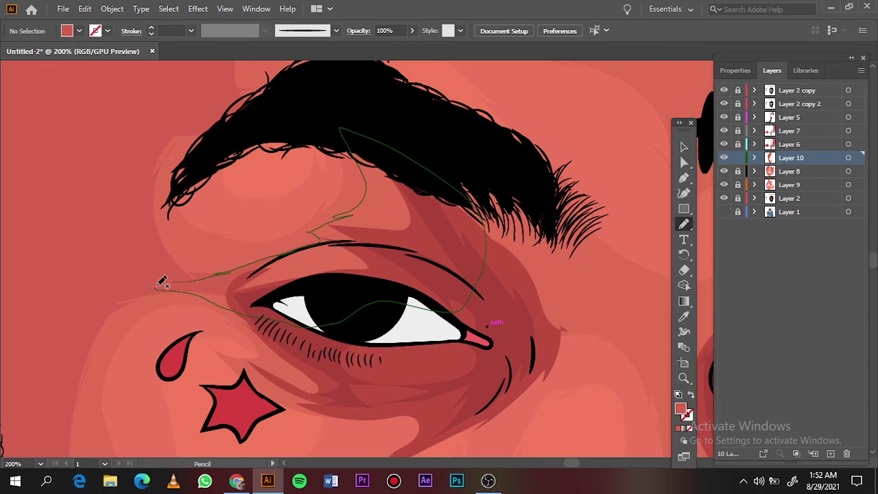
drag(345, 214, 165, 116)
key(ctrl+0)
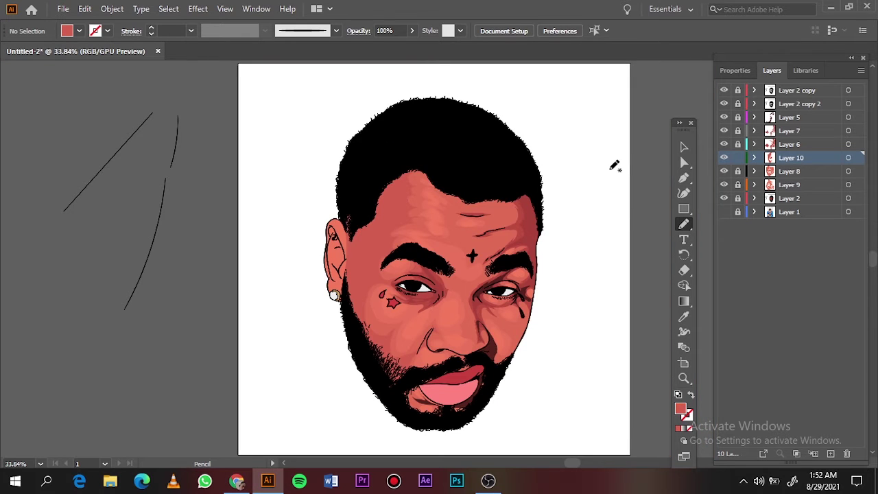
scroll(489, 320, up, 3)
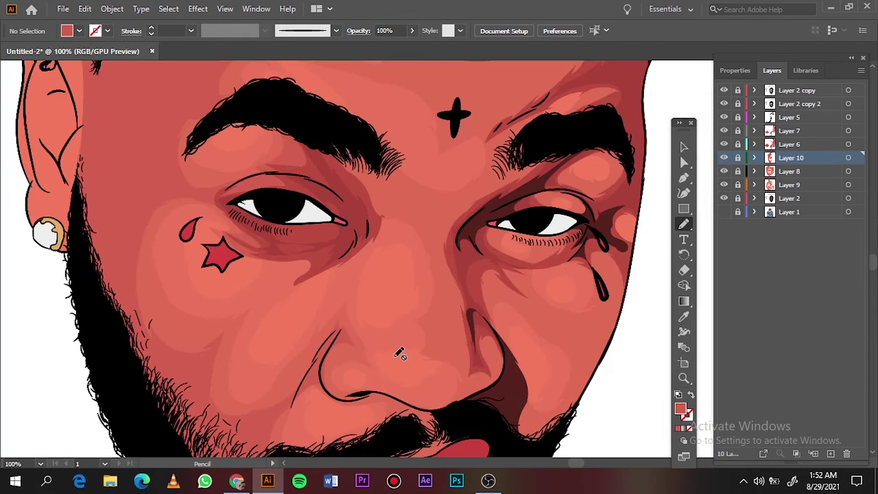
click(793, 184)
Sample the face's skin tone with the Eyedropper as the fill colour.
click(830, 453)
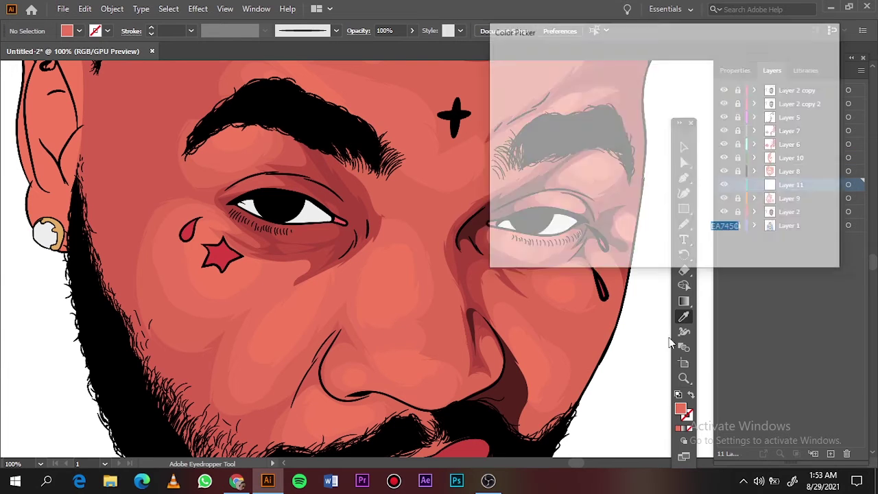
click(684, 316)
double_click(680, 410)
key(Return)
Draw pencil shading shapes along the nose bridge and beside the nose.
key(n)
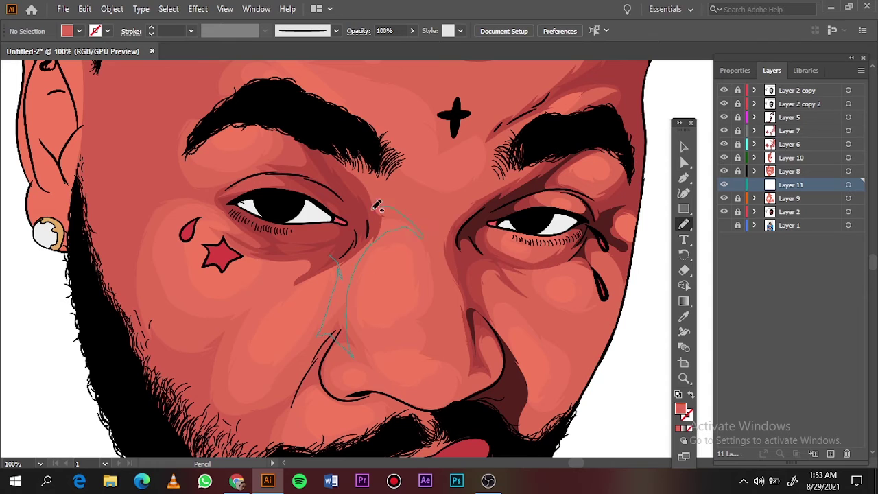
drag(376, 239, 428, 269)
drag(417, 220, 384, 226)
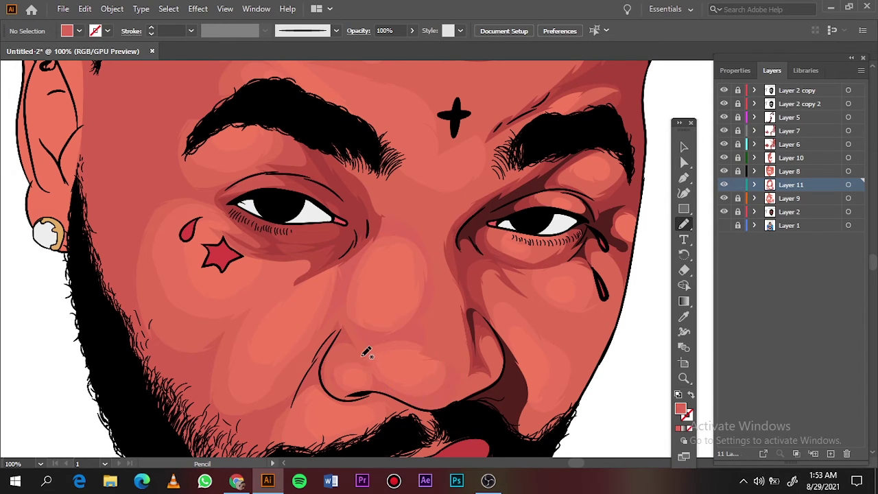
key(ctrl+0)
scroll(398, 228, up, 4)
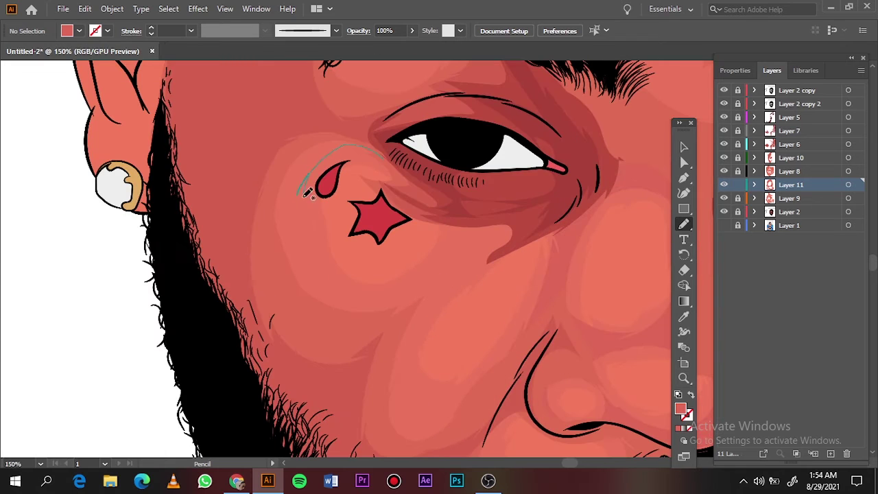
Add a shading shape on the cheek below the star tattoo.
drag(331, 417, 333, 420)
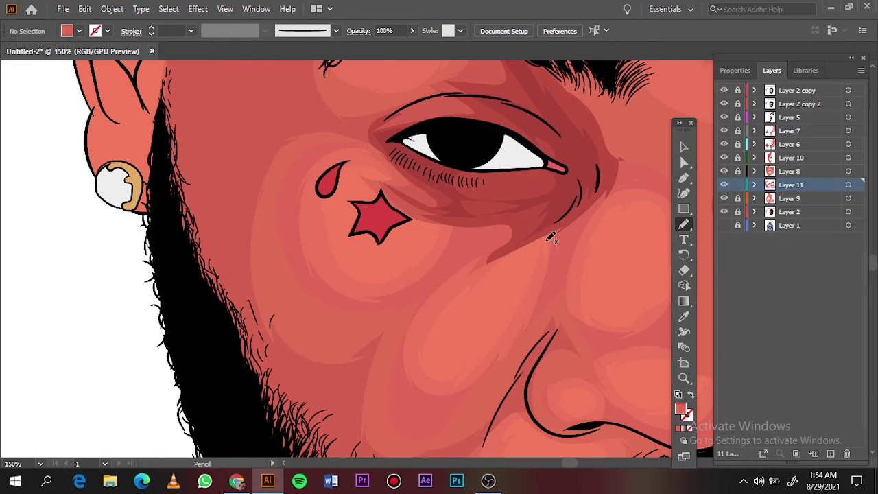
key(ctrl+0)
scroll(488, 228, up, 1)
scroll(248, 313, up, 4)
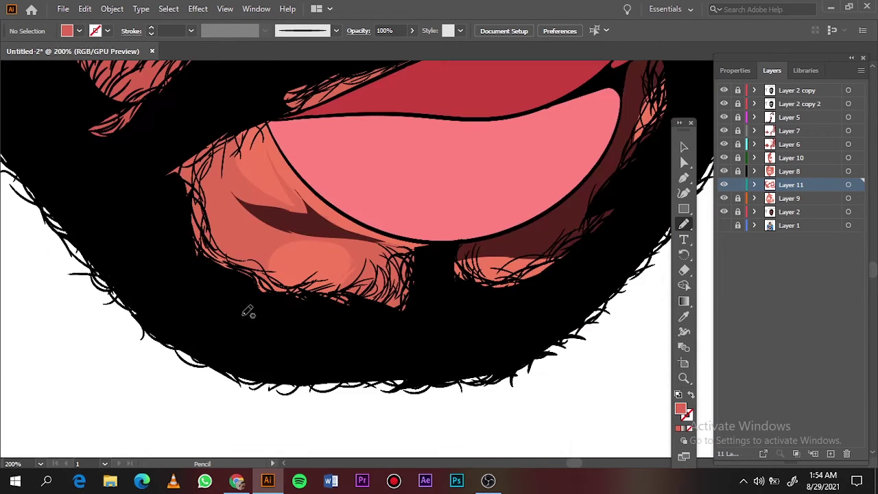
scroll(490, 167, down, 3)
scroll(261, 137, up, 2)
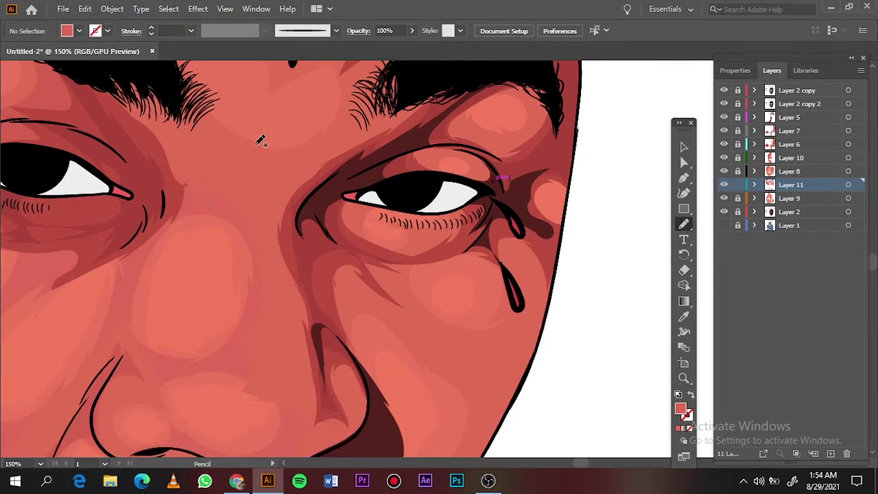
scroll(363, 287, up, 2)
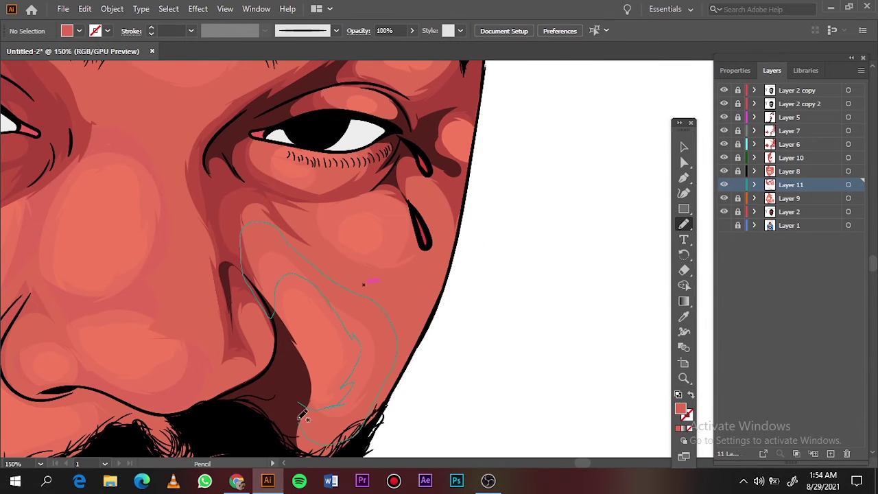
Draw a closed shading shape down the right cheek beside the nose.
drag(302, 416, 302, 417)
drag(372, 269, 356, 196)
drag(328, 270, 353, 271)
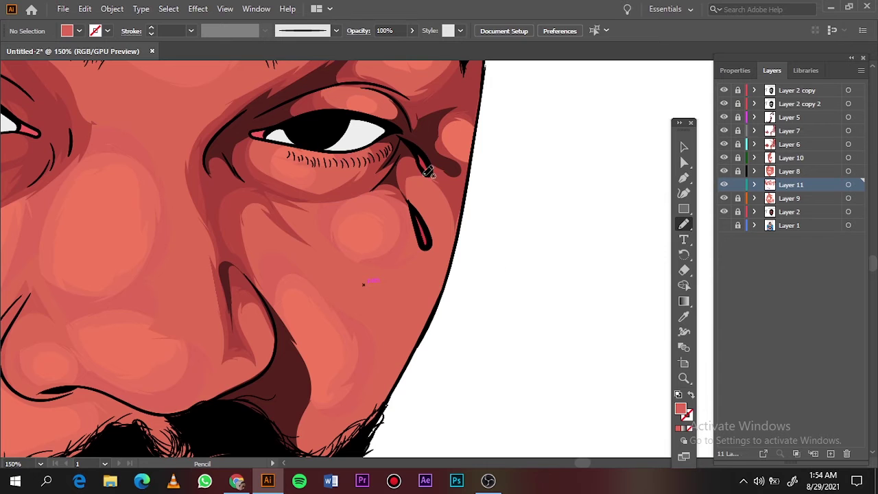
key(ctrl+0)
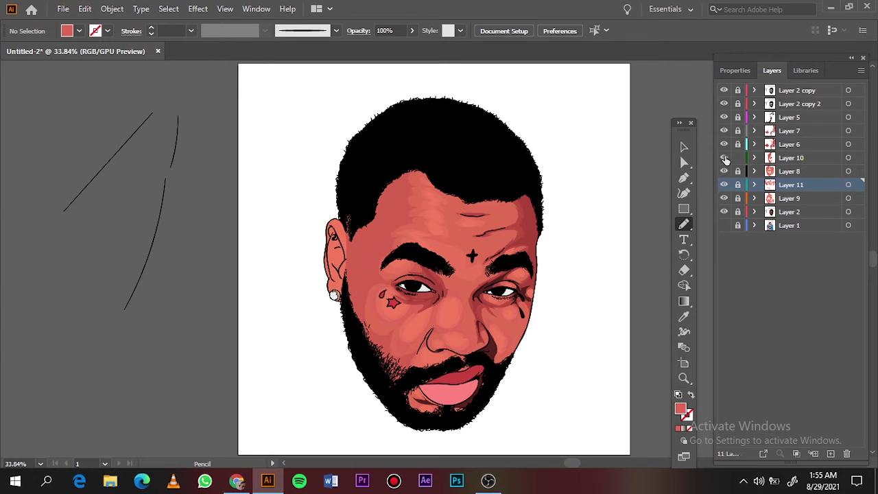
Target Layer 10 and shade the chin below the lower lip.
click(726, 159)
scroll(404, 349, up, 5)
scroll(356, 376, down, 3)
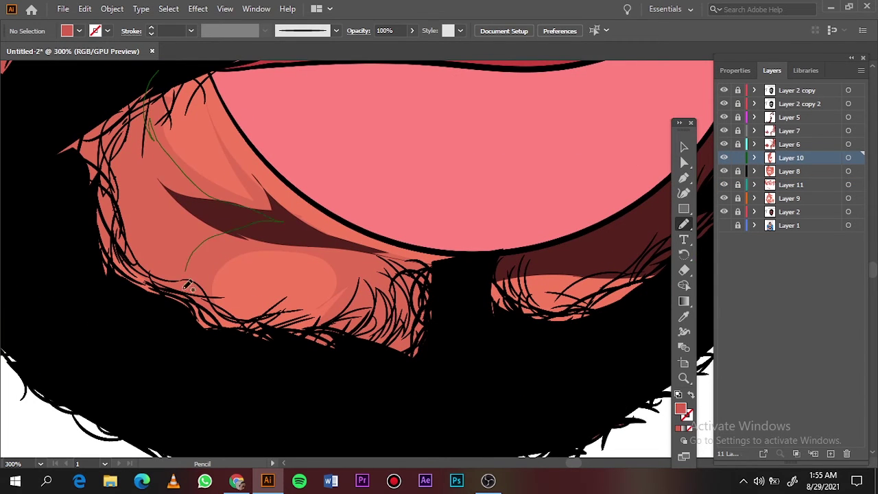
drag(187, 286, 205, 291)
key(ctrl+0)
Draw a shading loop from the brow past the nose to the upper lip.
scroll(381, 171, up, 5)
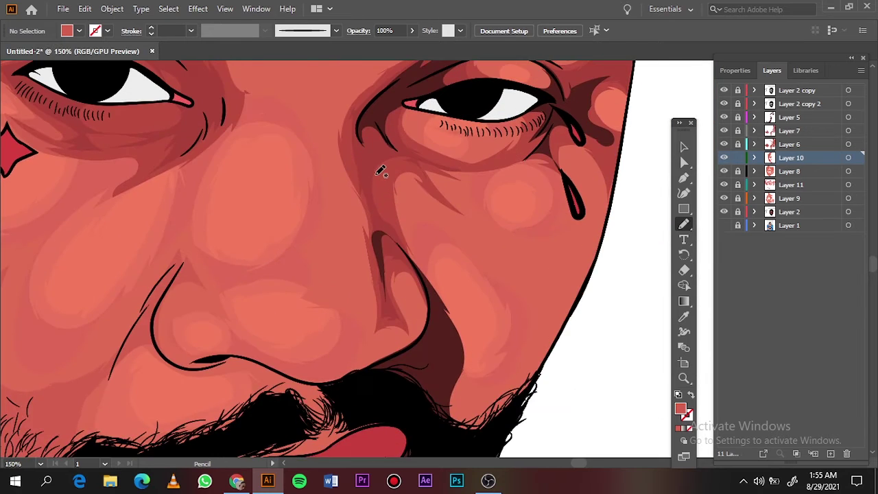
scroll(370, 192, up, 5)
drag(237, 199, 378, 301)
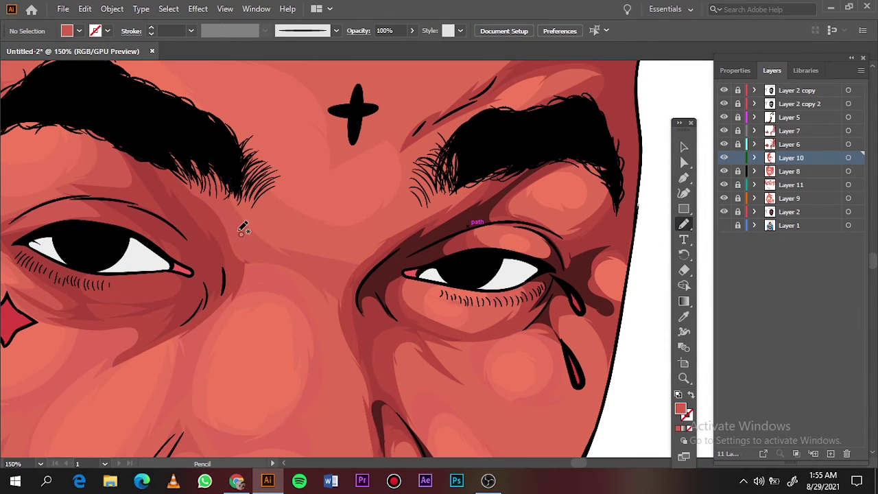
mouse_move(241, 226)
mouse_down()
mouse_move(216, 194)
mouse_move(372, 405)
mouse_up()
scroll(323, 261, down, 5)
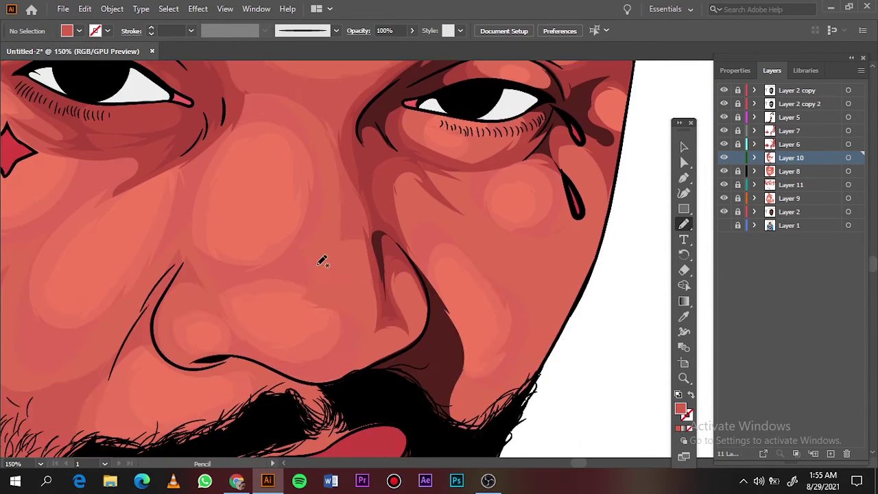
mouse_move(322, 264)
mouse_down()
mouse_move(405, 374)
mouse_move(421, 361)
mouse_up()
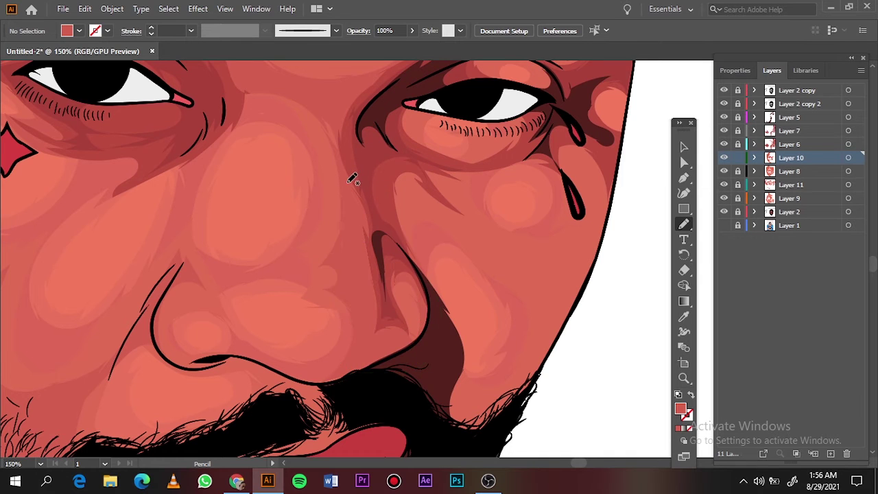
key(ctrl+0)
Add a forehead crease and right-cheek shading, then create Layer 12.
scroll(447, 231, up, 1)
scroll(389, 129, up, 3)
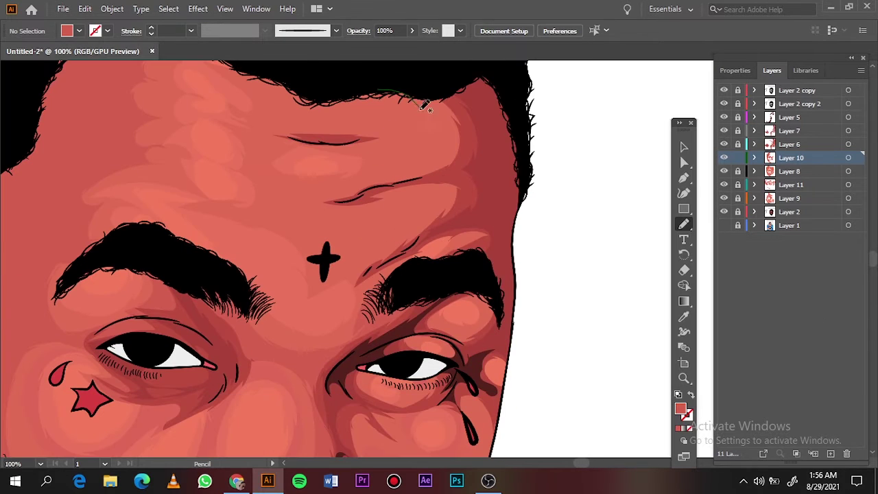
mouse_move(389, 170)
mouse_down()
mouse_move(439, 173)
mouse_move(323, 219)
mouse_up()
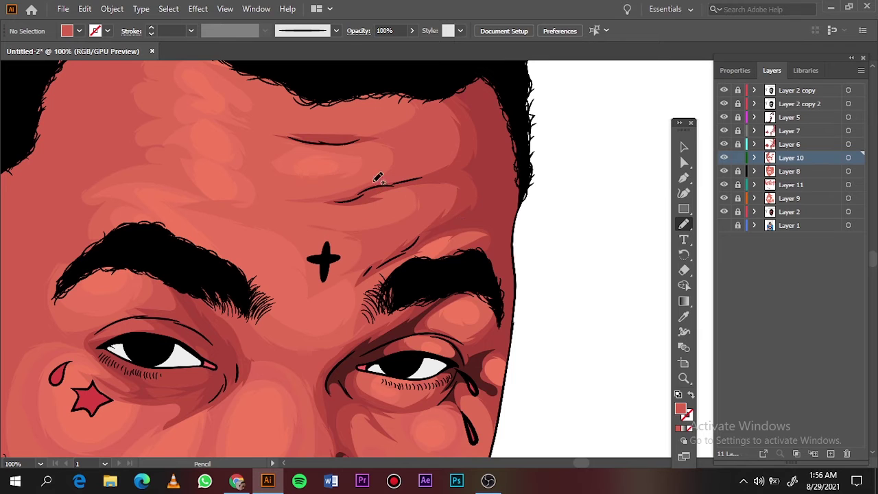
scroll(493, 317, down, 3)
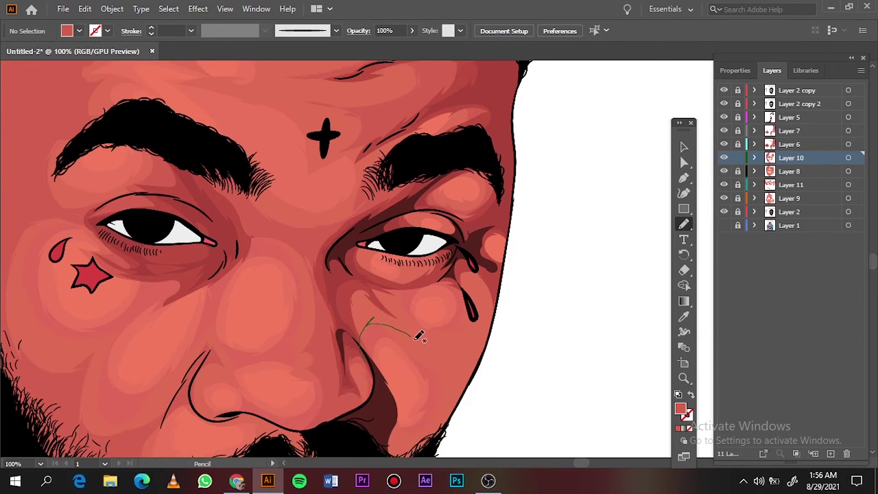
drag(415, 337, 381, 322)
drag(468, 292, 474, 296)
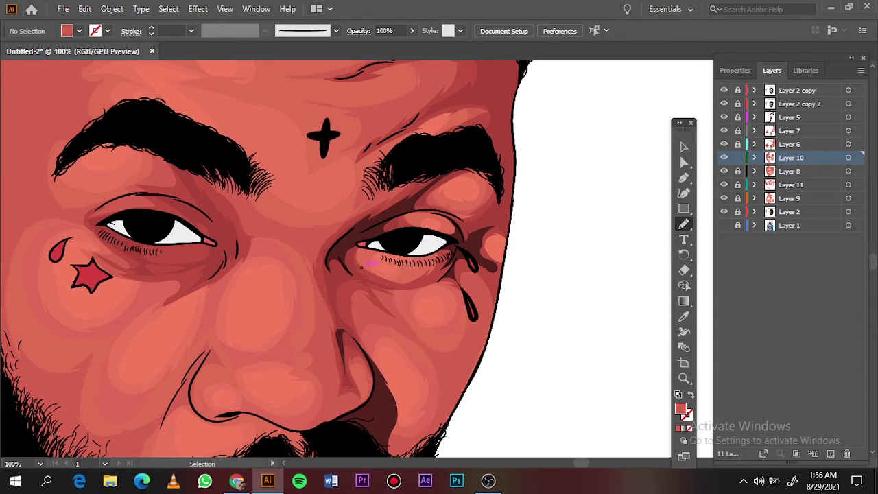
key(ctrl+0)
key(ctrl+l)
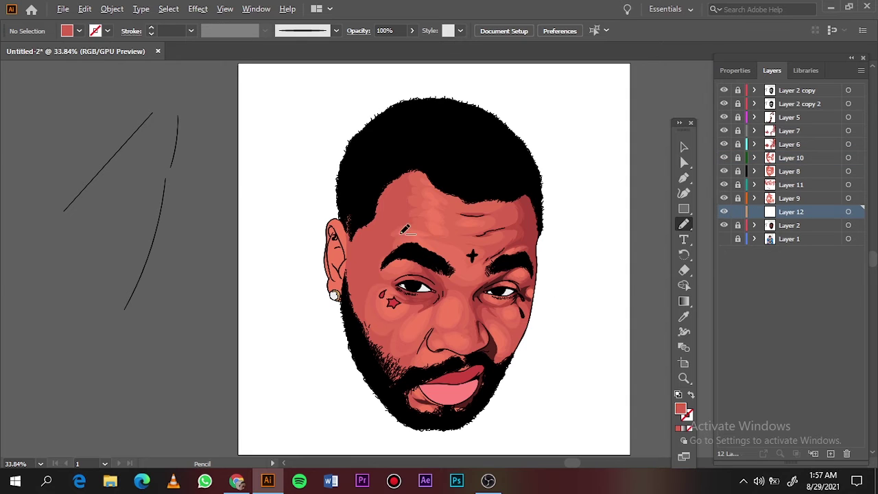
Set the fill colour to light pink #FF9783 for highlights.
key(ctrl+1)
key(i)
double_click(680, 409)
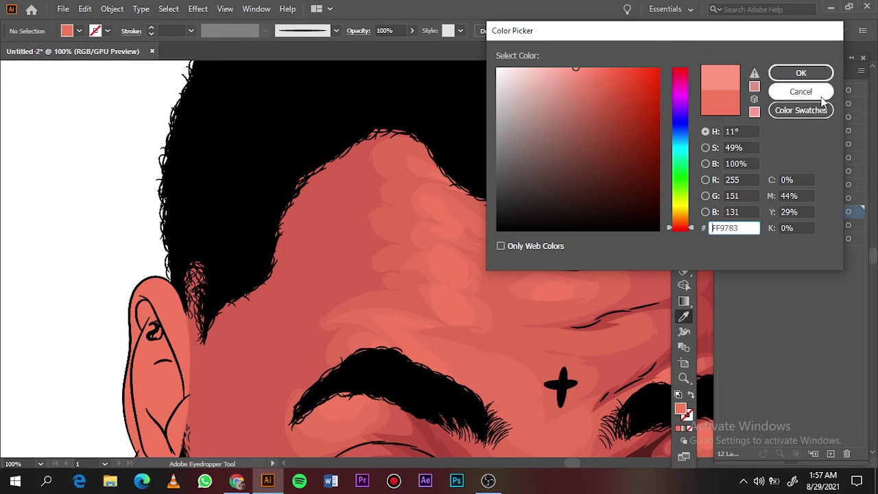
click(800, 73)
Draw light pink Pencil highlight shapes across the forehead on Layer 12.
key(n)
mouse_move(430, 199)
mouse_down()
mouse_move(442, 230)
mouse_move(456, 234)
mouse_up()
drag(431, 173, 445, 180)
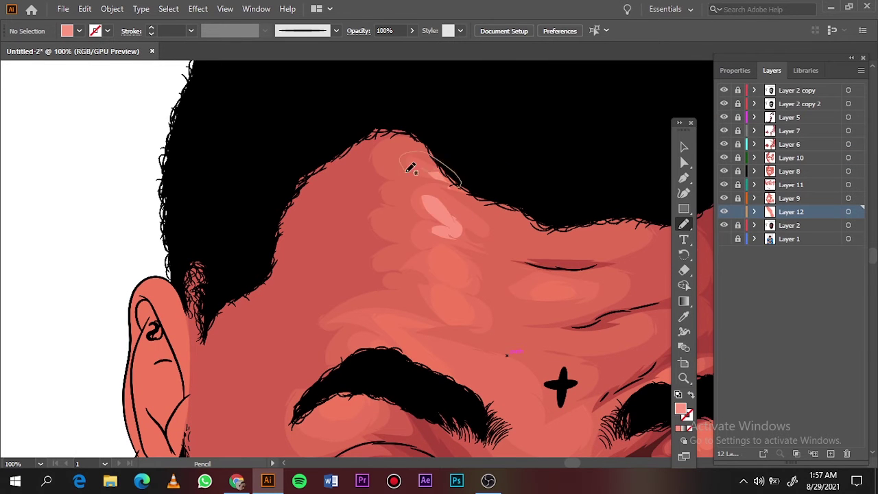
mouse_move(434, 251)
mouse_down()
mouse_move(465, 278)
mouse_move(467, 317)
mouse_up()
key(ctrl+0)
key(ctrl+1)
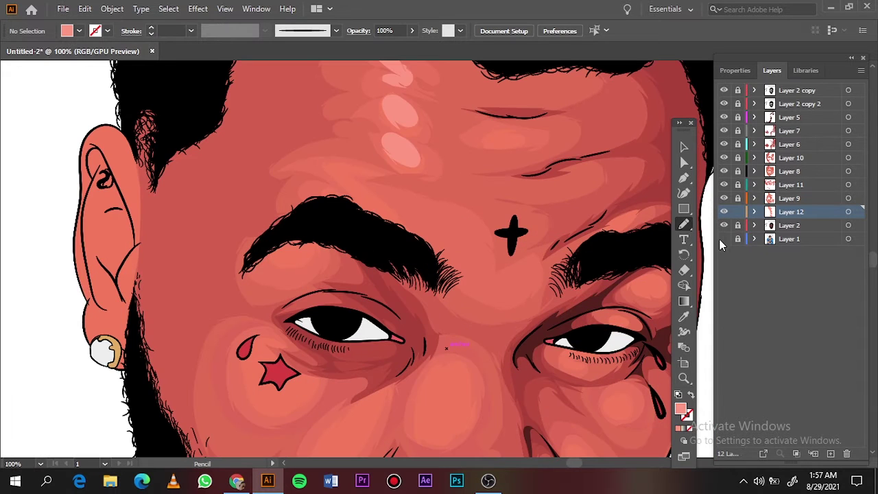
drag(323, 165, 381, 169)
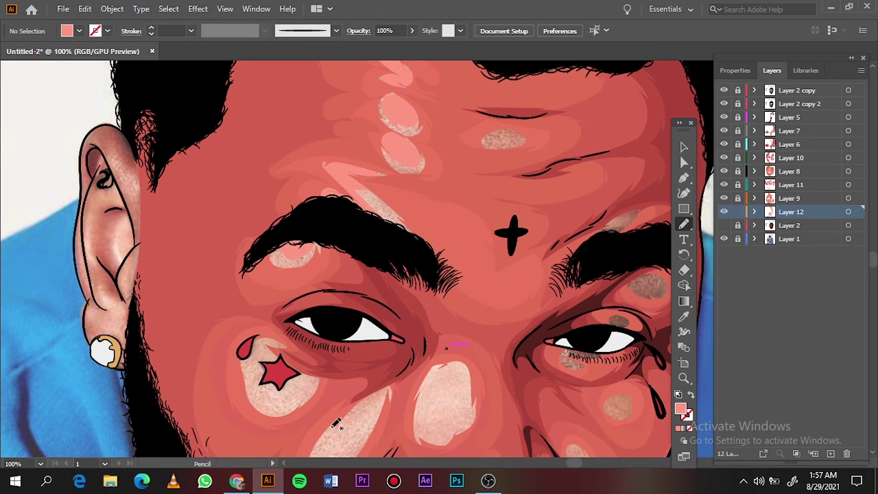
Add small light pink highlights on the cheeks and below the nose.
scroll(364, 358, down, 3)
drag(364, 358, 366, 360)
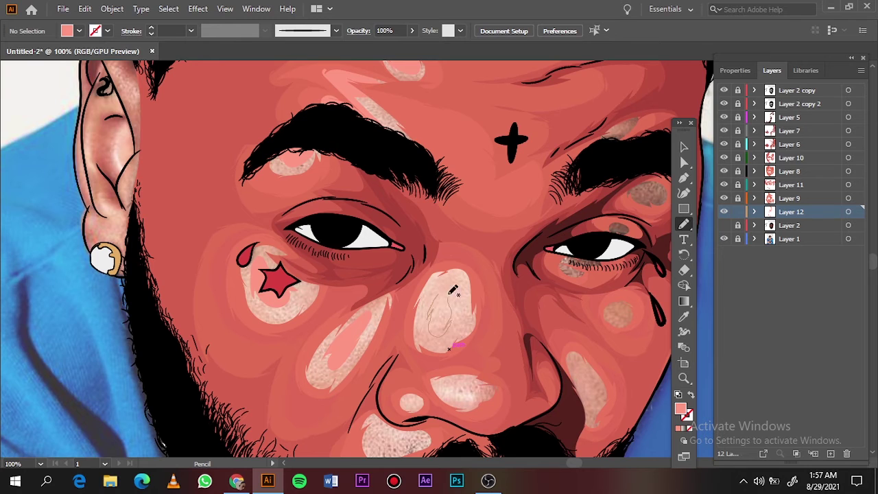
drag(453, 291, 454, 292)
scroll(457, 337, down, 7)
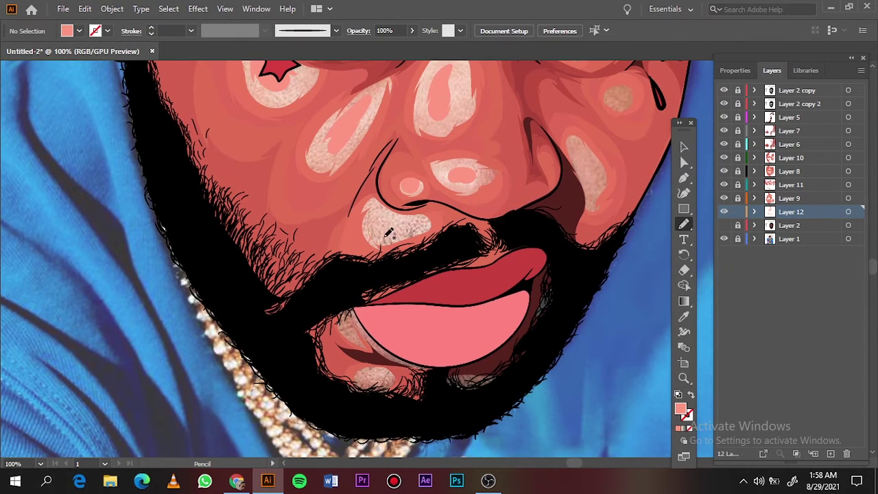
drag(386, 234, 387, 236)
Hide Layer 1's blue-shirt reference photo and add a new layer.
key(ctrl+0)
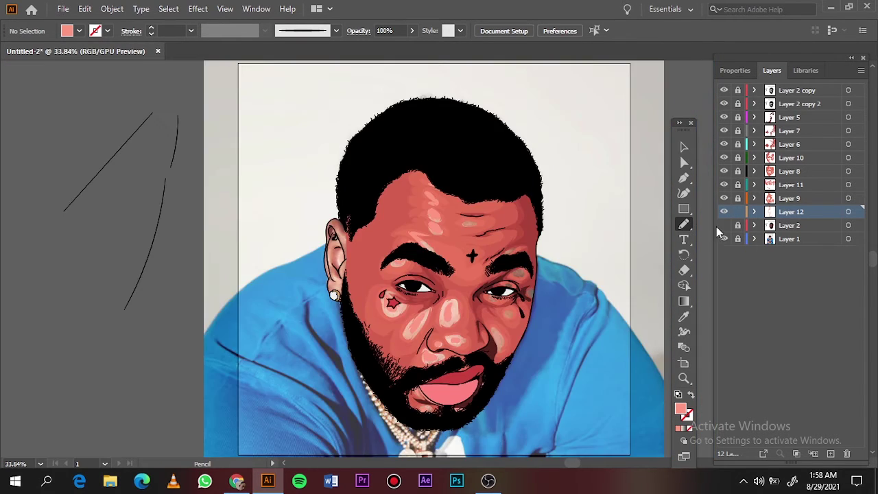
click(724, 239)
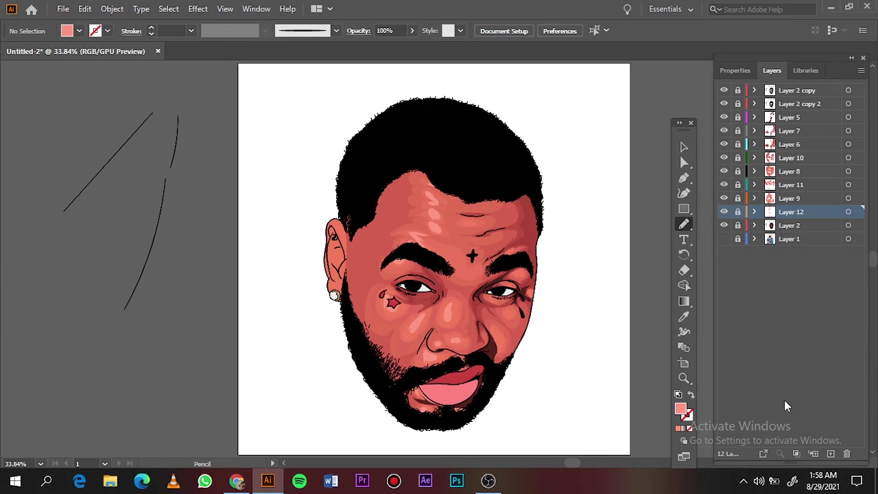
click(830, 454)
Sample the salmon skin colour as the fill and confirm it in the Color Picker.
scroll(521, 312, up, 5)
key(i)
double_click(680, 409)
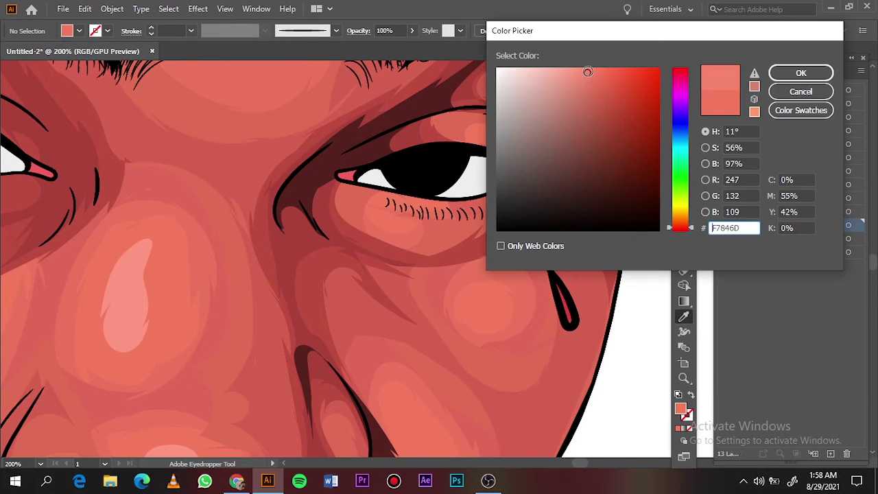
key(Return)
Review the whole portrait, tracing a small salmon Pencil outline beside the nose.
key(n)
scroll(469, 293, down, 5)
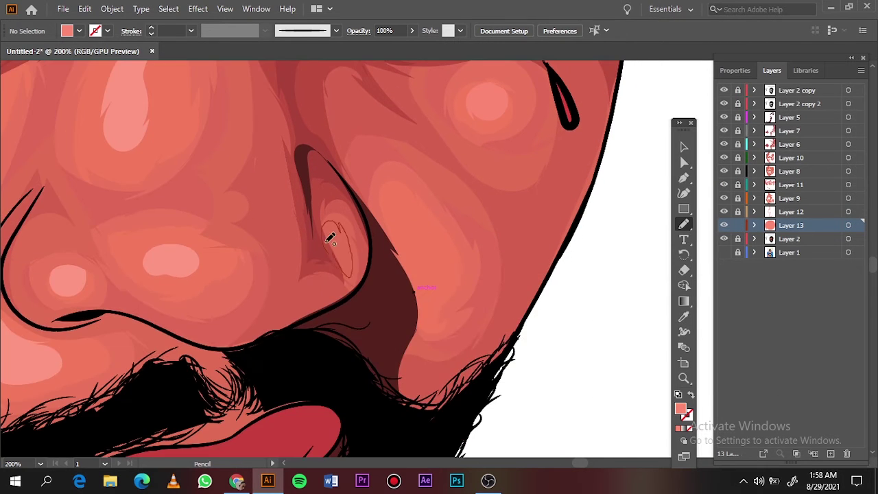
key(ctrl+0)
scroll(452, 329, up, 1)
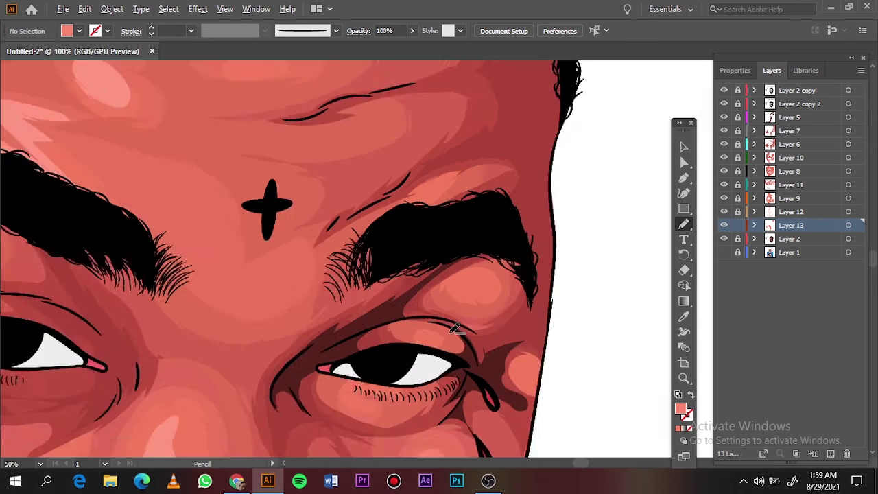
key(ctrl+0)
scroll(446, 208, up, 3)
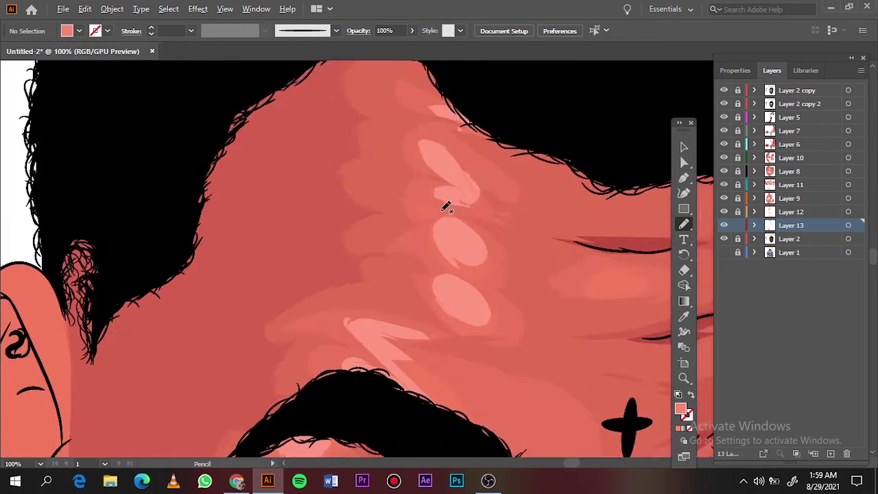
scroll(449, 236, down, 3)
scroll(480, 309, down, 3)
scroll(535, 408, up, 1)
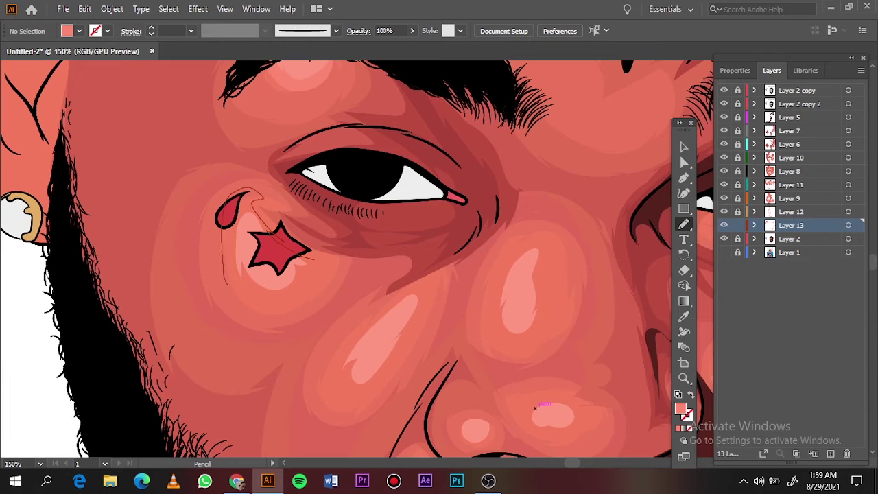
key(ctrl+0)
scroll(439, 152, up, 3)
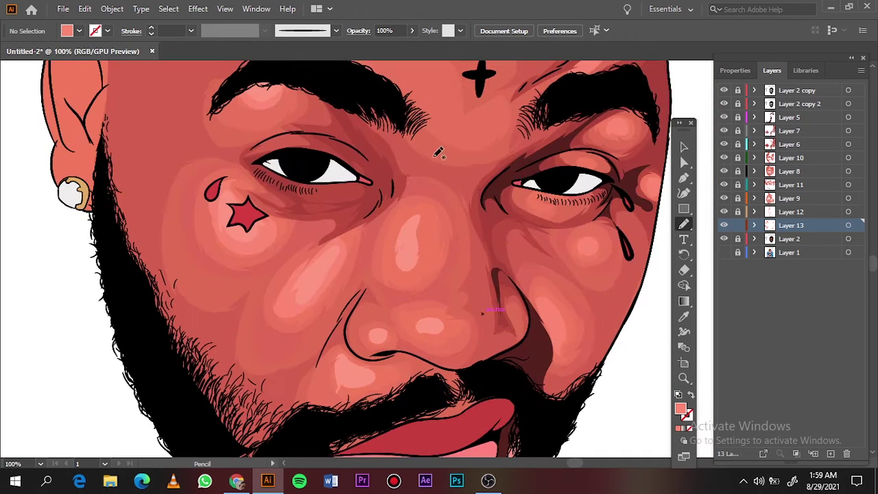
drag(429, 238, 428, 240)
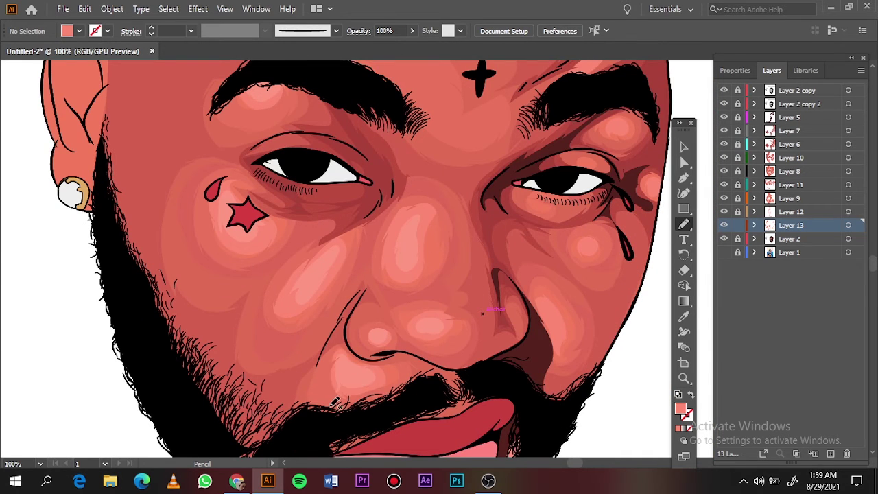
scroll(322, 357, down, 3)
key(ctrl+0)
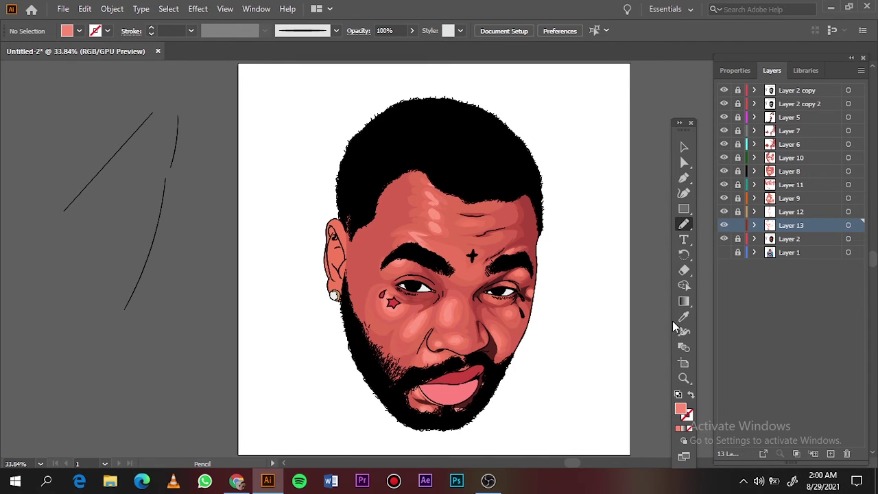
Reveal the reference photo and shade the ear rim, cavity and lower fold red on Layer 7.
click(723, 239)
scroll(364, 288, up, 5)
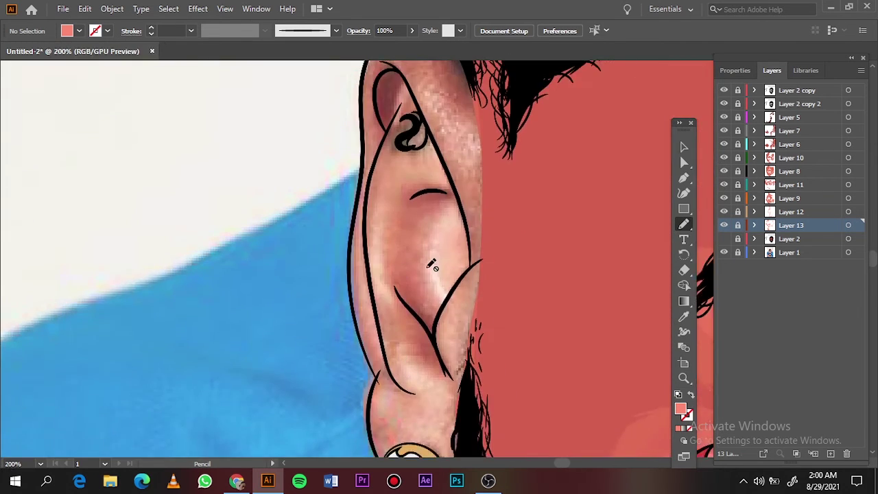
click(784, 131)
scroll(262, 240, down, 1)
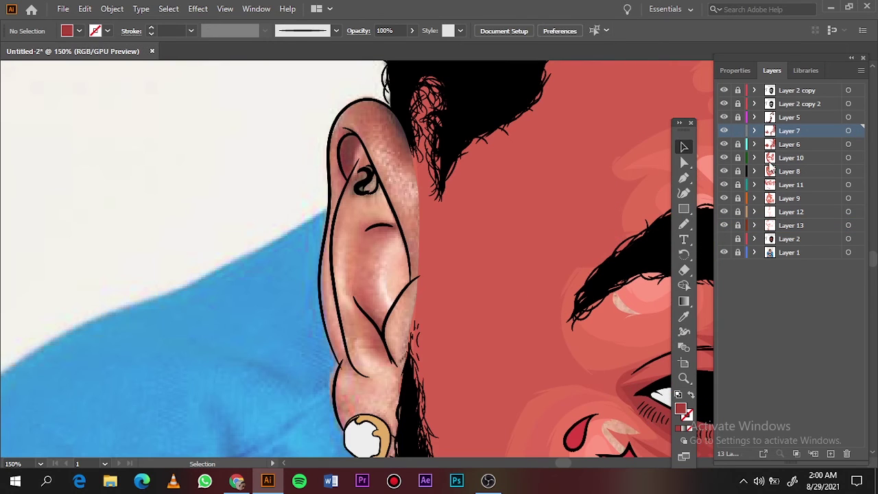
drag(400, 148, 356, 159)
drag(372, 282, 381, 317)
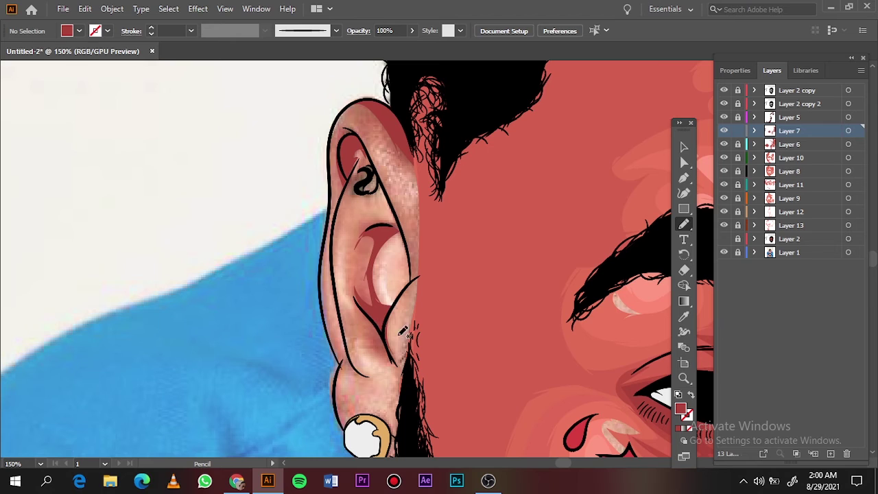
drag(396, 362, 365, 322)
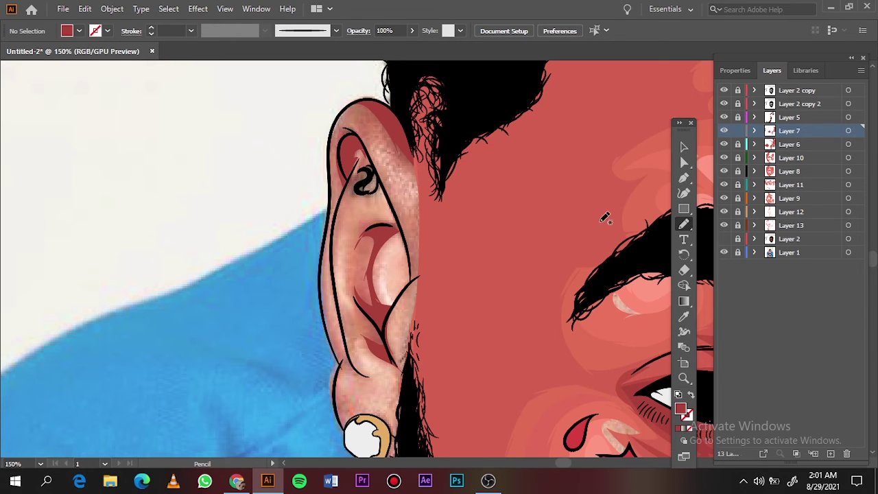
On unlocked Layer 6, shade the ear edge, top and inner-left with red and darker red.
click(739, 144)
click(809, 144)
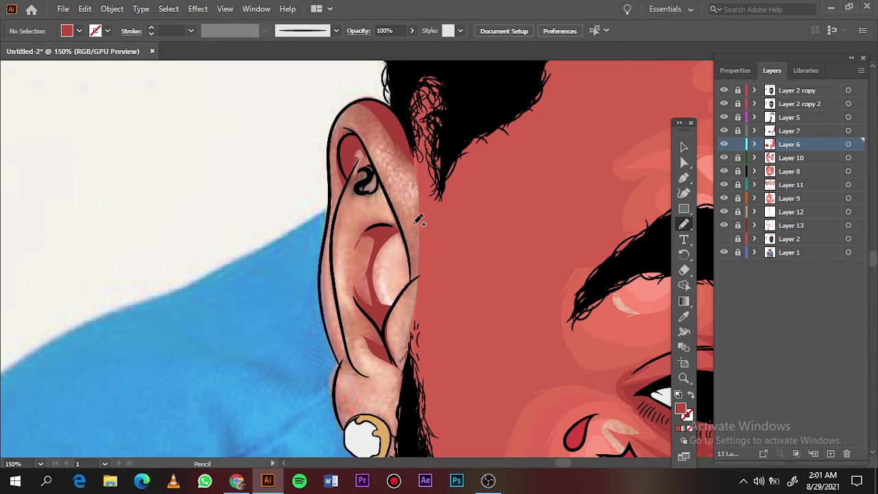
drag(420, 256, 411, 277)
mouse_move(411, 238)
mouse_down()
mouse_move(414, 166)
mouse_move(410, 236)
mouse_up()
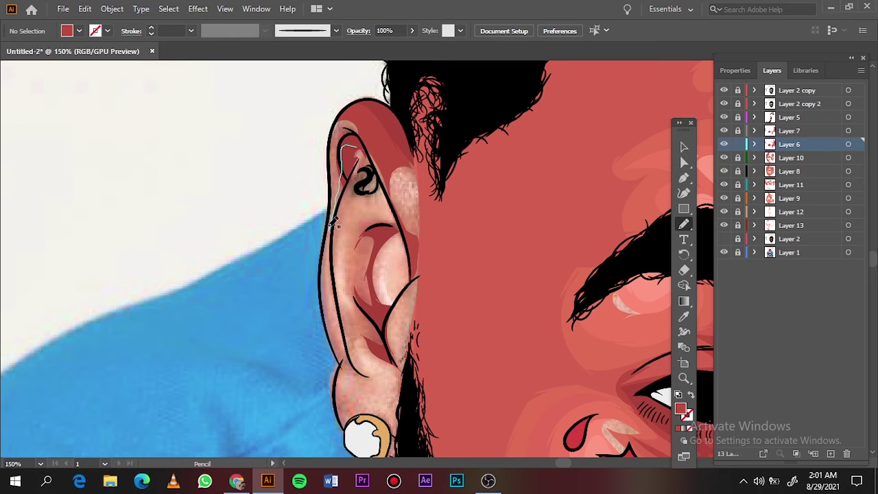
mouse_move(333, 226)
mouse_down()
mouse_move(348, 159)
mouse_move(373, 157)
mouse_up()
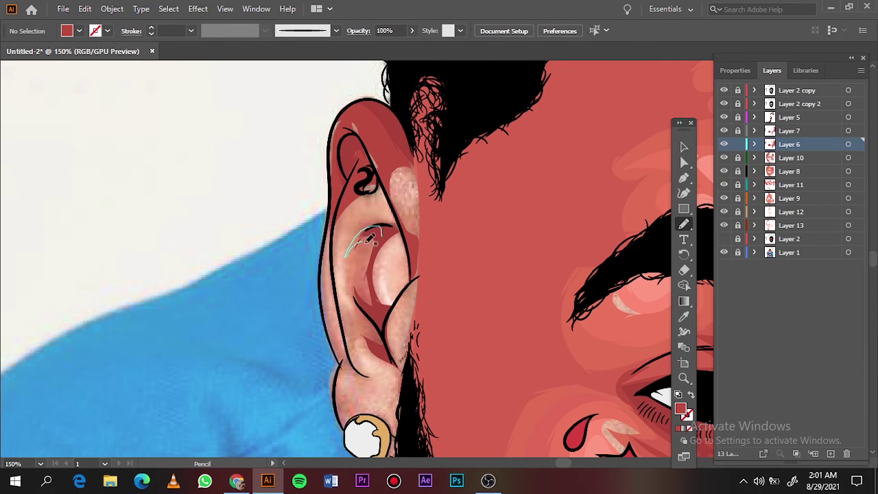
drag(371, 239, 367, 283)
On Layer 10, add darker red shading around the ear, inner ear and earlobe.
click(813, 158)
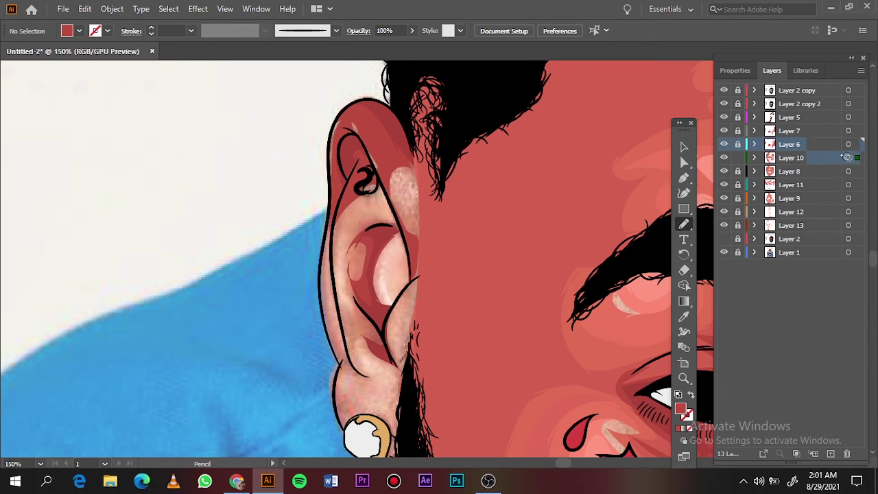
click(724, 157)
drag(433, 220, 400, 184)
drag(338, 179, 417, 238)
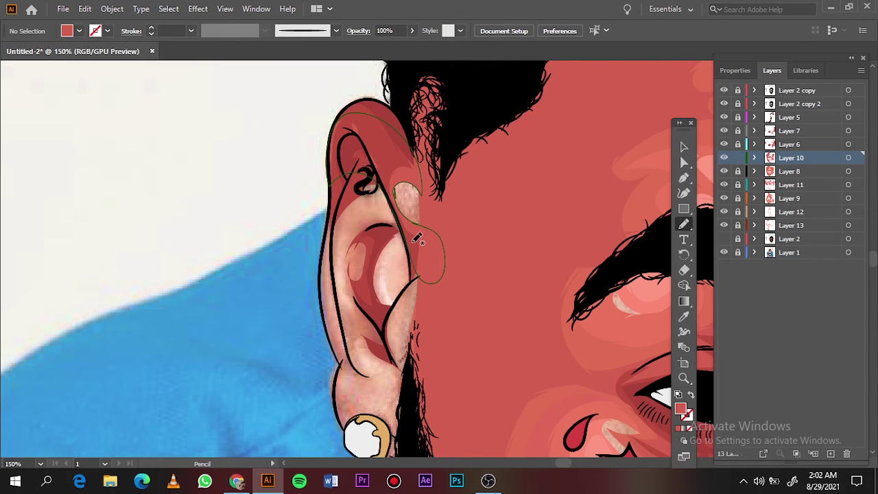
drag(389, 345, 431, 288)
drag(343, 275, 350, 288)
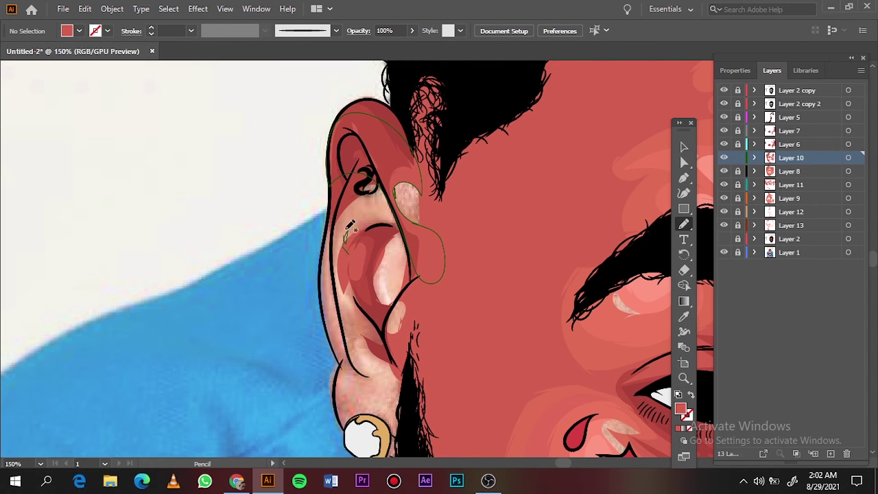
drag(397, 376, 362, 362)
drag(361, 443, 384, 418)
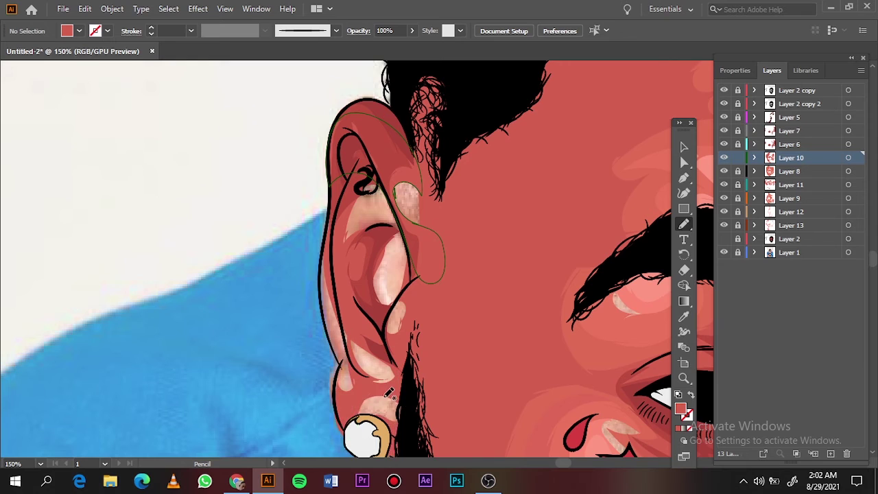
scroll(385, 419, down, 3)
drag(401, 343, 412, 322)
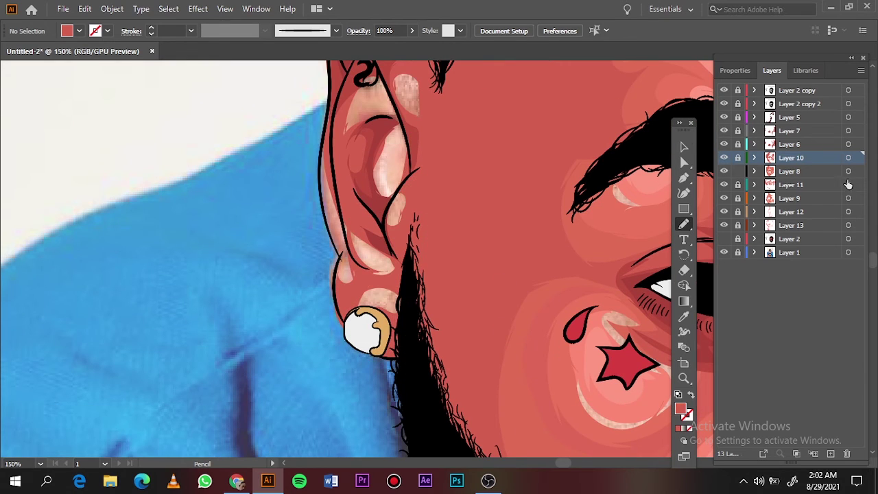
On Layer 8, add light-pink highlights above the earring, inside and atop the ear.
click(789, 171)
drag(403, 320, 399, 317)
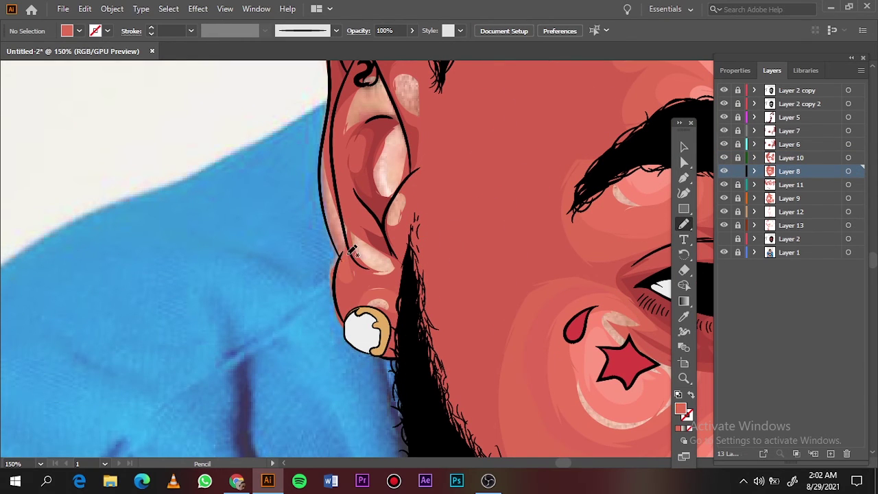
drag(384, 190, 386, 188)
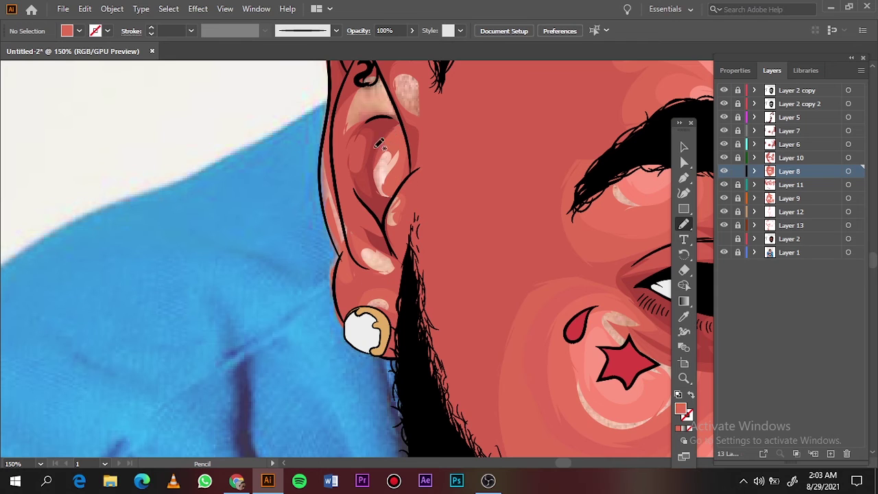
drag(364, 125, 388, 123)
scroll(415, 206, up, 2)
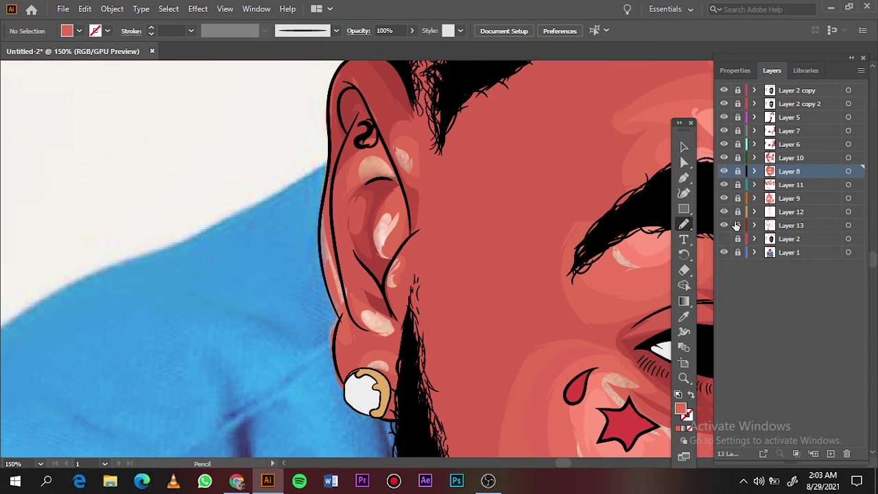
Clear the selection and draw an ear shading shape on unlocked Layer 13.
click(848, 212)
key(v)
key(ctrl+shift+a)
key(n)
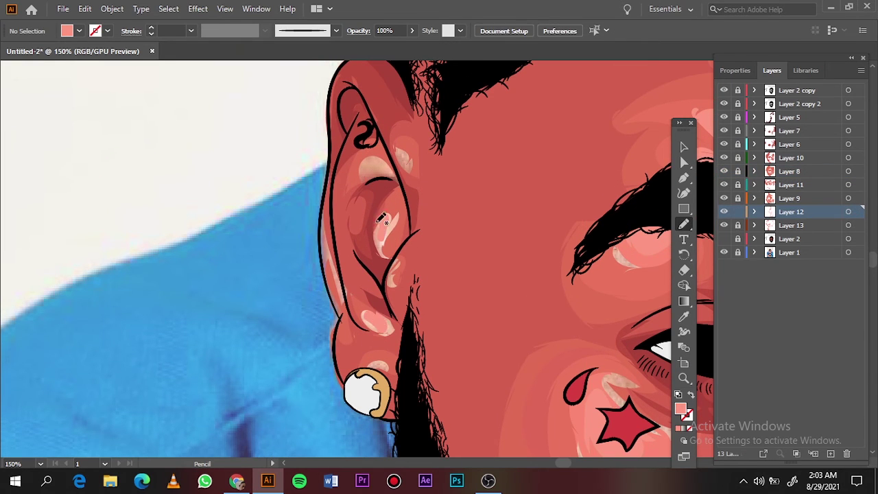
click(738, 225)
click(791, 225)
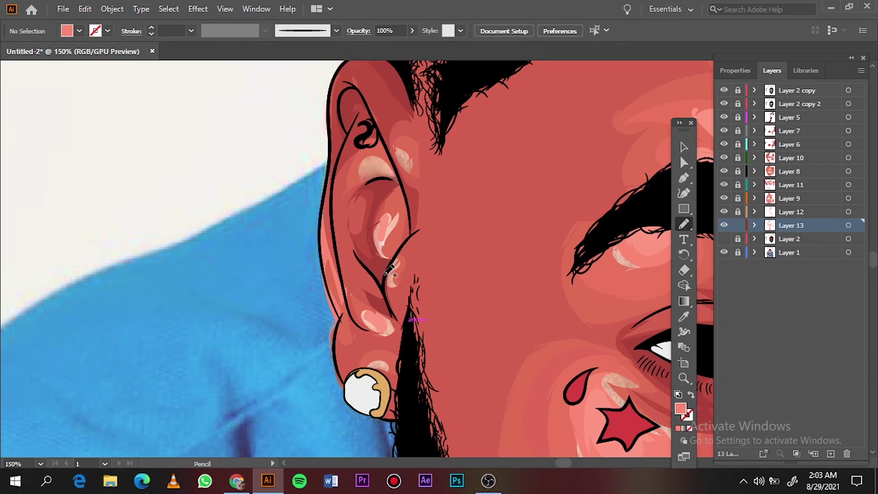
drag(405, 175, 395, 141)
key(ctrl+0)
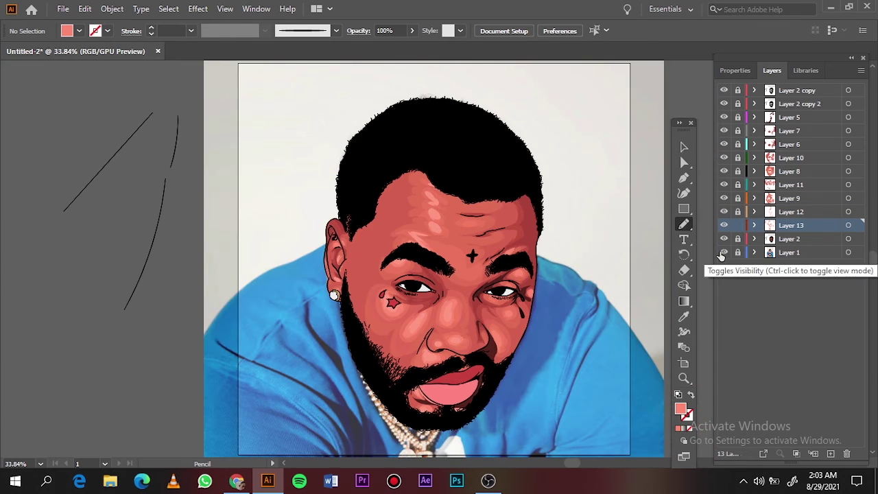
Hide the reference photo, add a new layer and set a pinkish-purple lavender fill.
click(723, 253)
click(799, 104)
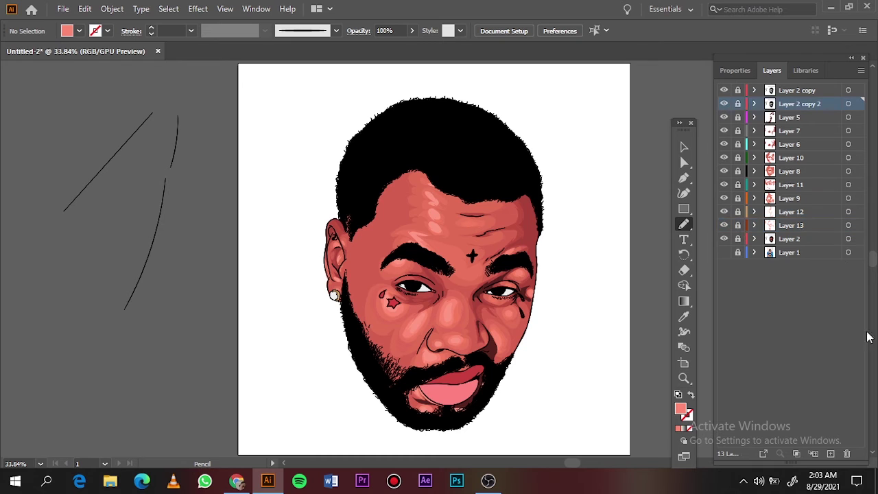
key(ctrl+l)
key(i)
double_click(681, 409)
click(519, 130)
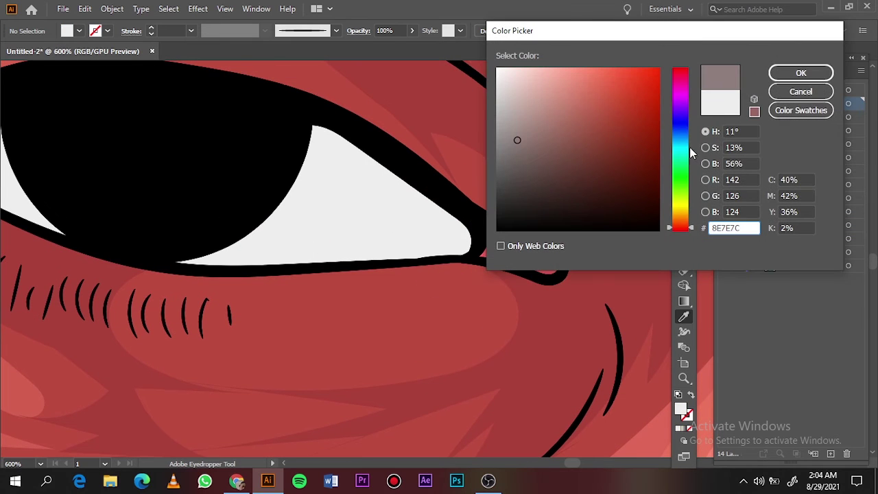
click(681, 89)
click(800, 72)
Shade the inner and outer corners of the first eye lavender.
key(n)
scroll(88, 130, left, 5)
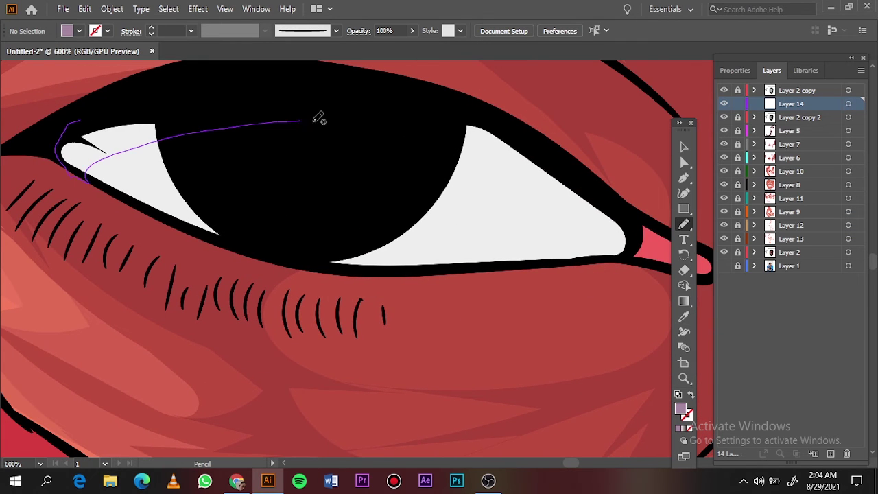
drag(87, 130, 86, 133)
key(ctrl+z)
mouse_move(186, 146)
mouse_down()
mouse_move(72, 160)
mouse_move(182, 144)
mouse_up()
mouse_move(405, 187)
mouse_down()
mouse_move(604, 226)
mouse_move(411, 189)
mouse_up()
Shade both corners of the second eye lavender.
key(ctrl+0)
scroll(367, 267, up, 10)
mouse_move(144, 252)
mouse_down()
mouse_move(157, 300)
mouse_move(144, 253)
mouse_up()
mouse_move(480, 292)
mouse_down()
mouse_move(673, 316)
mouse_move(535, 213)
mouse_up()
key(ctrl+0)
Hide the skin shading layers while keeping Layer 2 copy 2 visible.
scroll(647, 270, down, 4)
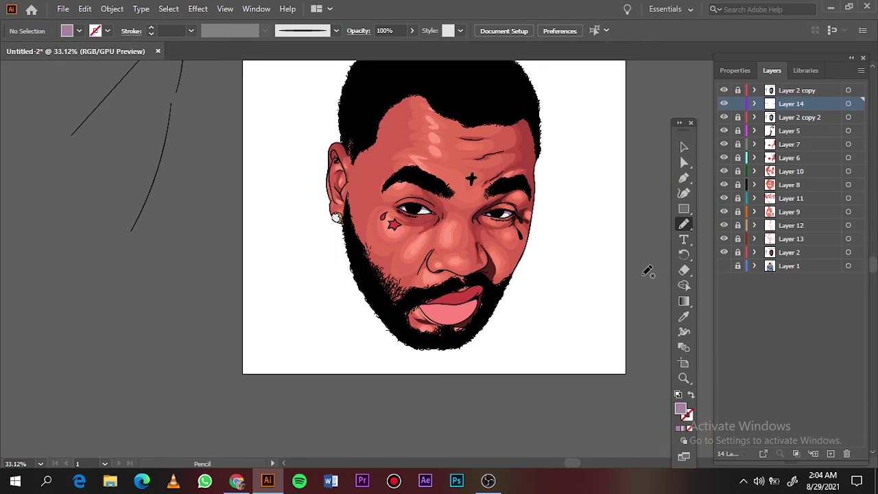
drag(723, 239, 726, 122)
click(724, 119)
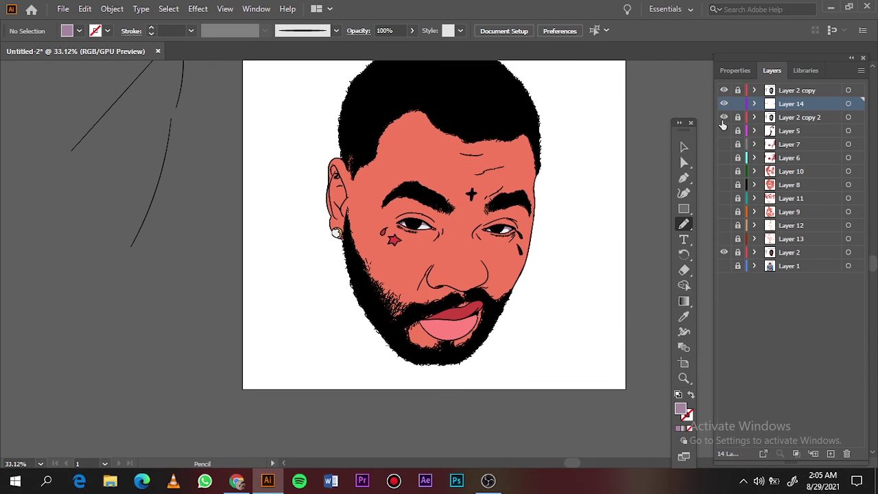
Zoom in on the lips, set a slightly adjusted pink fill, and hide the coloured artwork.
scroll(472, 328, up, 5)
key(i)
click(464, 323)
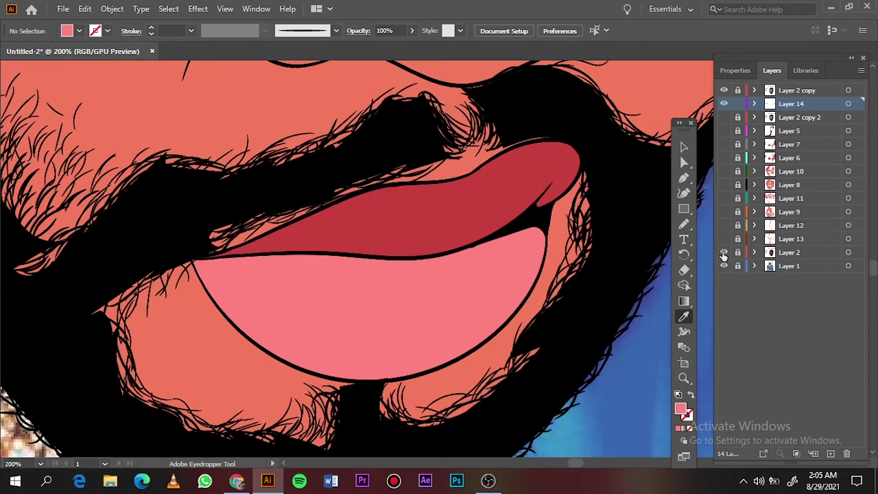
double_click(681, 409)
click(581, 85)
click(800, 73)
click(724, 117)
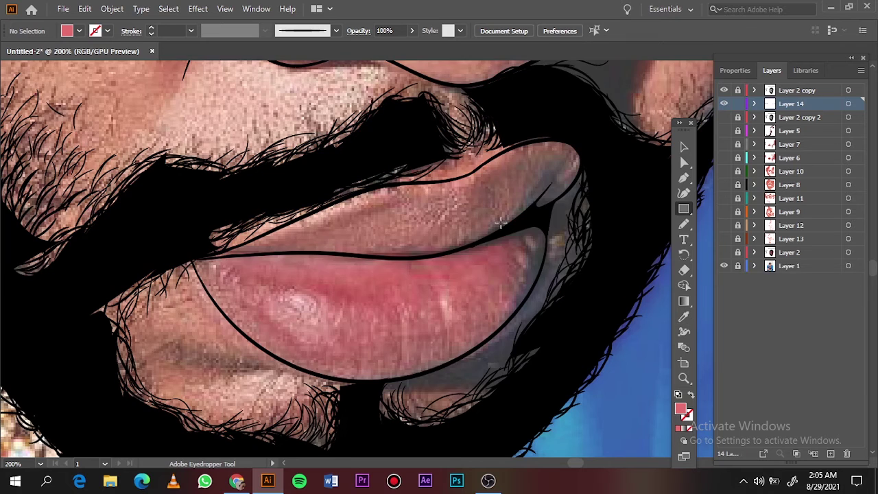
Trace two pink shadow shapes on the lower lip over the photo with the Pencil.
key(n)
drag(478, 240, 508, 293)
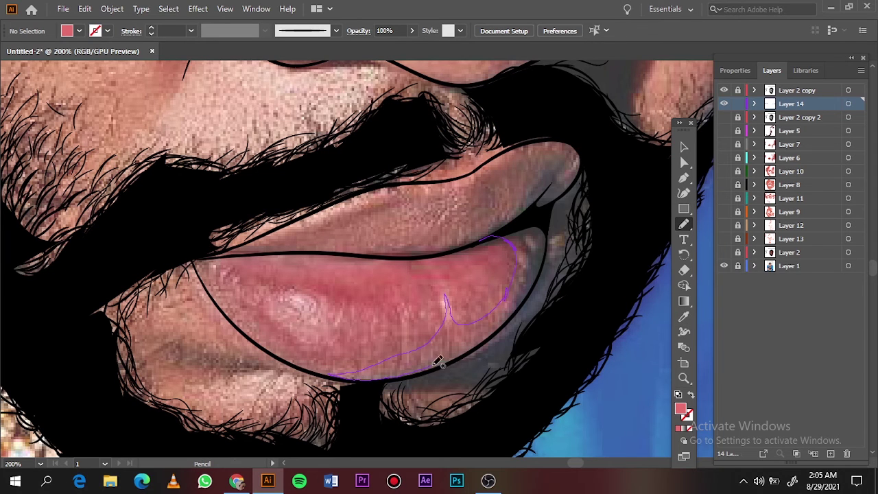
drag(502, 238, 502, 240)
mouse_move(530, 269)
mouse_down()
mouse_move(402, 374)
mouse_move(257, 346)
mouse_up()
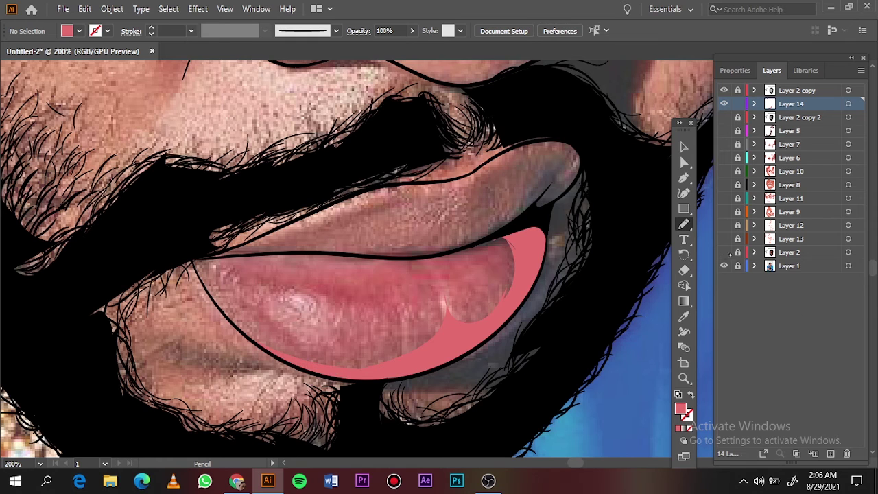
click(723, 253)
Set a deeper red fill and hide Layer 2 to trace the upper lip.
key(i)
double_click(681, 410)
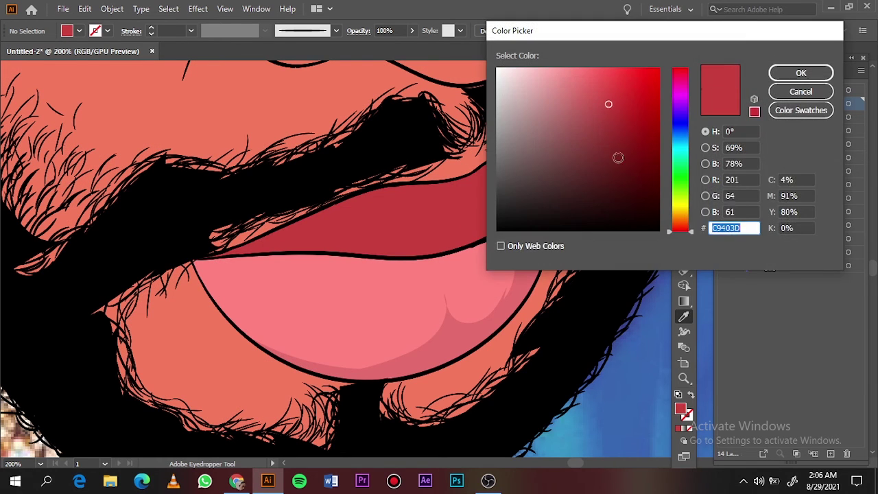
click(609, 129)
click(800, 70)
click(684, 224)
click(724, 253)
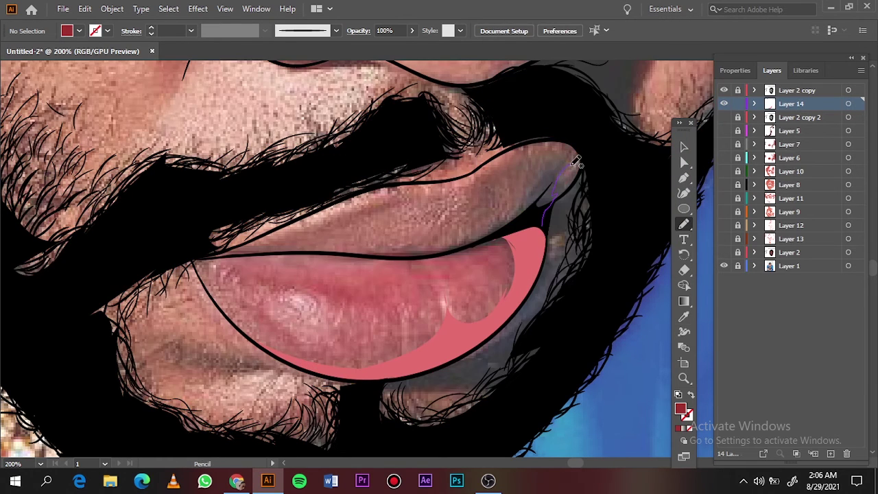
Draw three dark red shading shapes along the upper lip.
drag(547, 205, 527, 200)
drag(350, 255, 372, 209)
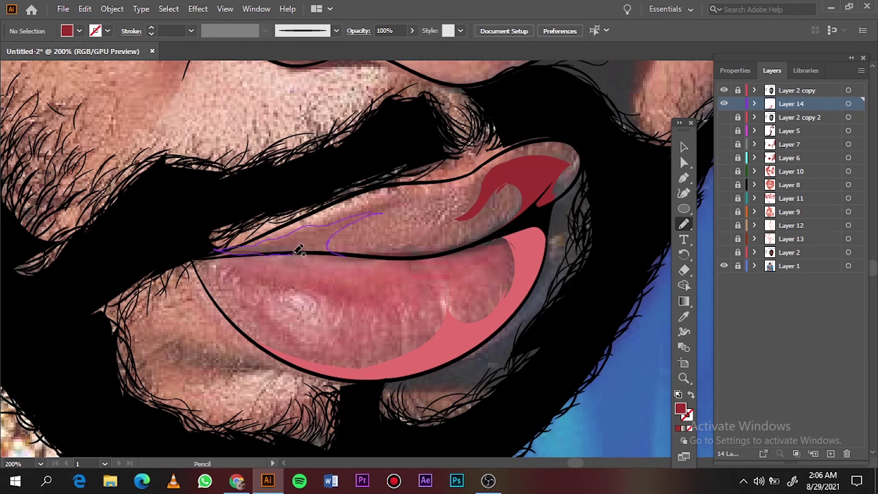
drag(300, 250, 227, 251)
click(830, 453)
On a new layer, sample a lighter pink and trace a highlight across the lower lip.
click(724, 266)
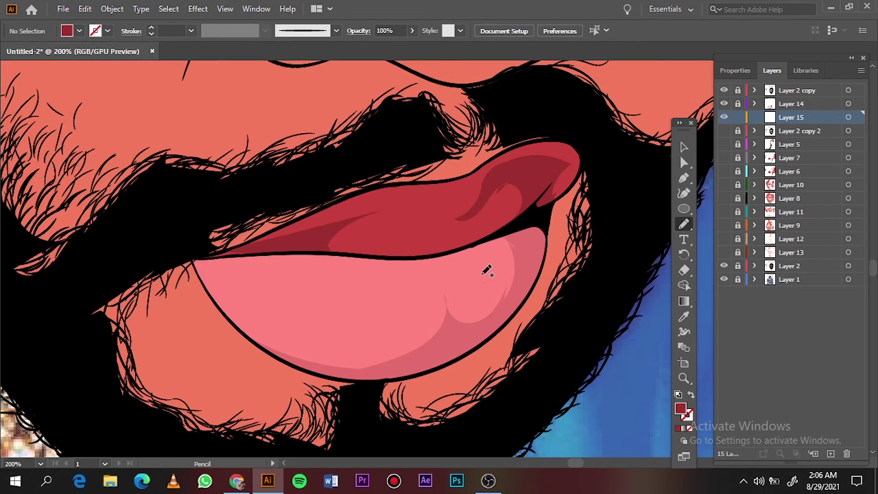
key(i)
click(486, 271)
double_click(681, 409)
click(580, 78)
click(802, 71)
key(n)
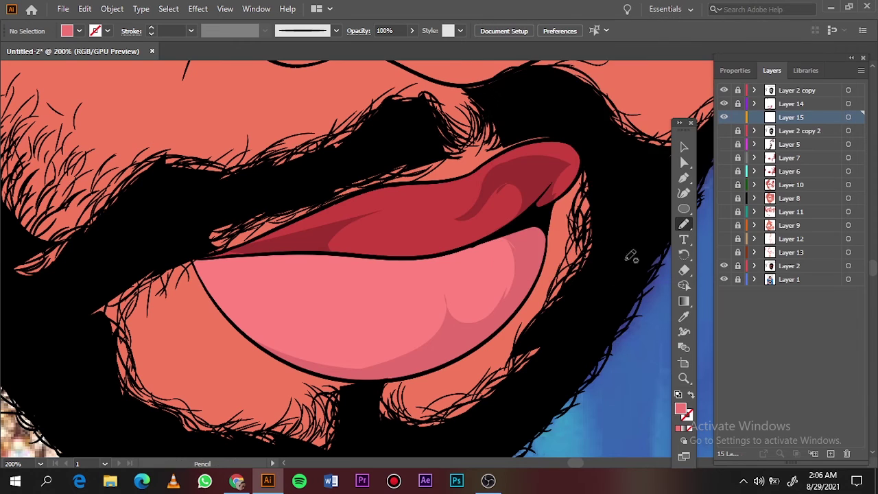
click(723, 266)
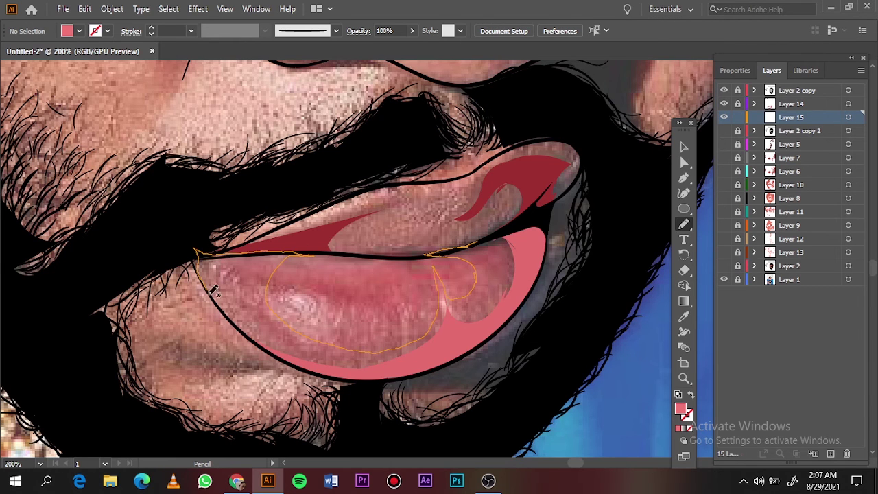
drag(213, 292, 267, 347)
click(724, 265)
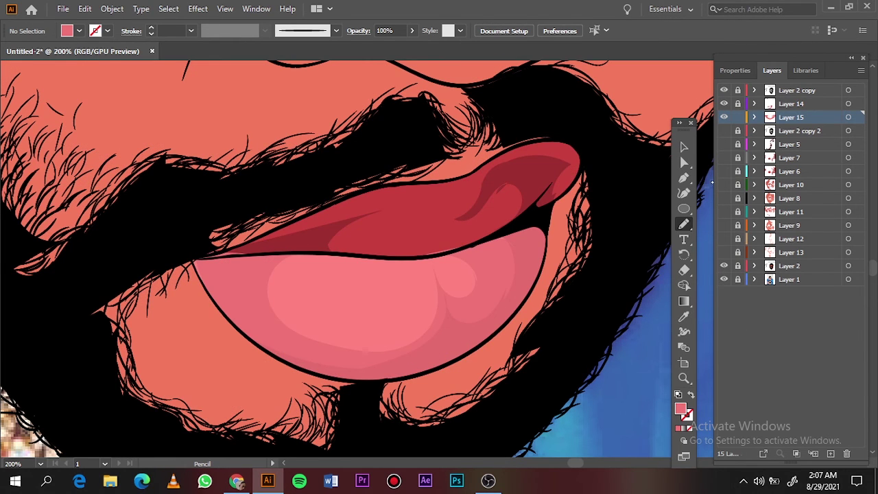
Sample the upper lip's dark red and draw another shading shape across the upper lip.
key(i)
click(411, 220)
double_click(680, 409)
click(798, 72)
key(n)
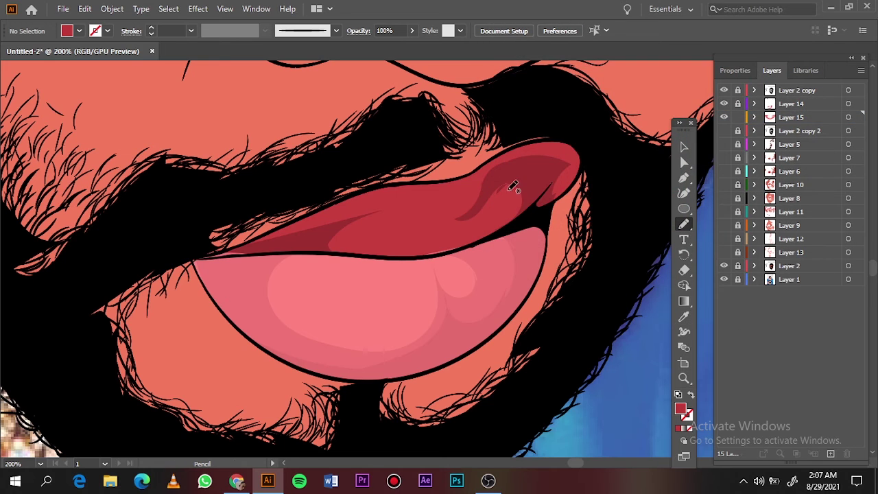
click(724, 265)
mouse_move(548, 203)
mouse_down()
mouse_move(492, 190)
mouse_move(439, 218)
mouse_up()
drag(419, 251, 432, 247)
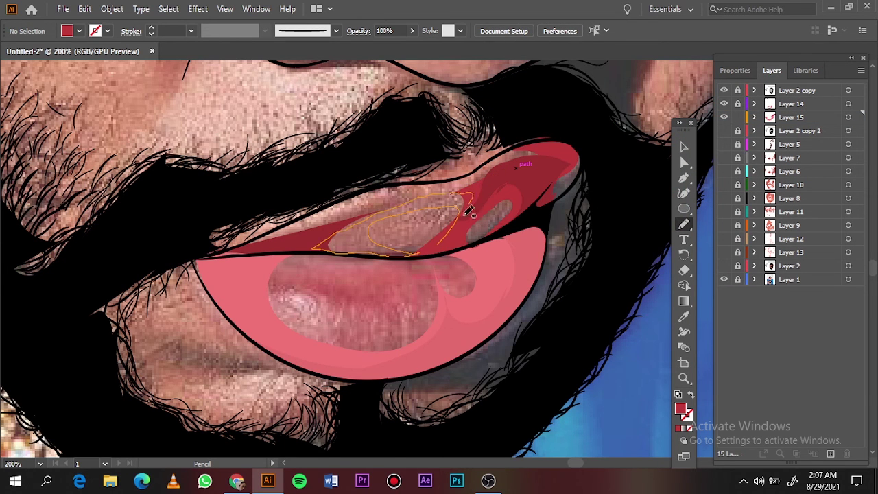
click(724, 266)
On a new layer, draw a thin upper-lip stroke and a light pink lower-lip highlight.
click(780, 130)
key(ctrl+l)
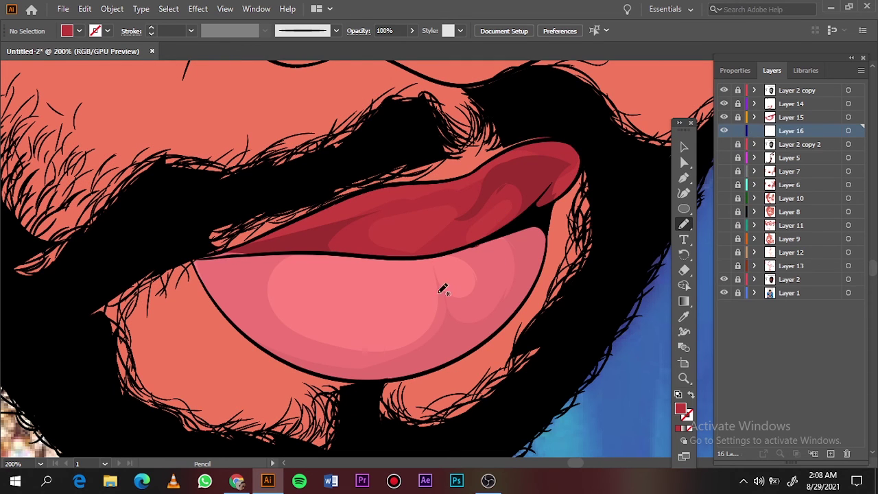
drag(385, 227, 431, 229)
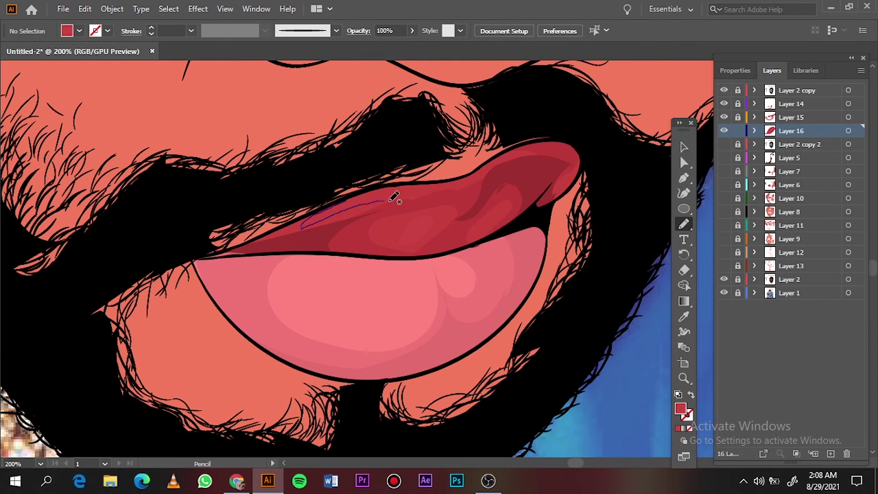
key(i)
double_click(681, 410)
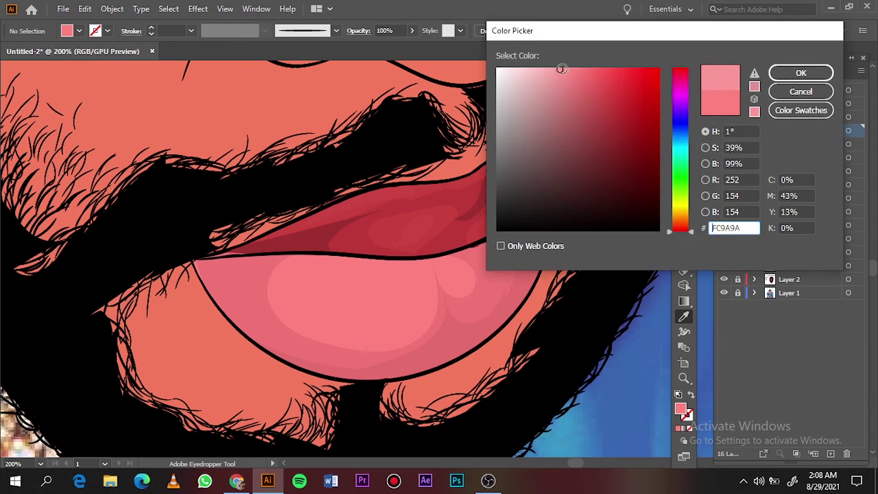
key(Return)
key(n)
drag(297, 302, 388, 295)
Zoom out, show all shading layers, hide the photo, and lock Layer 16.
key(ctrl+0)
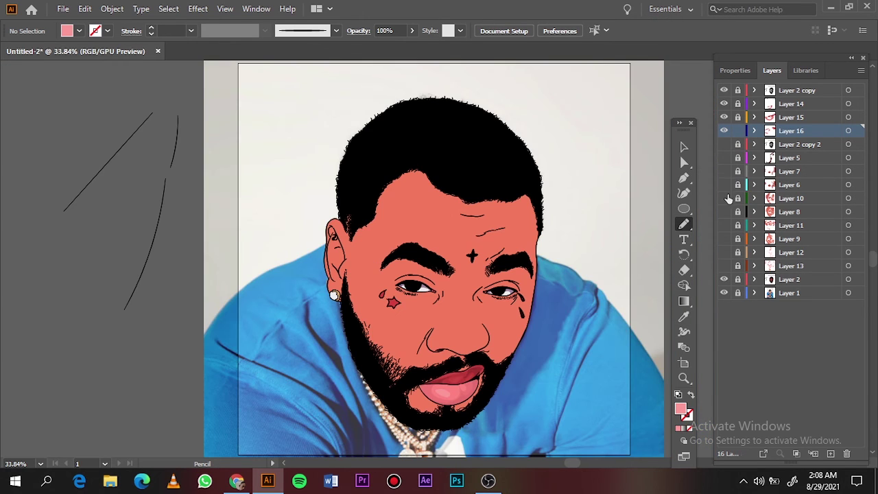
drag(723, 144, 724, 266)
click(723, 293)
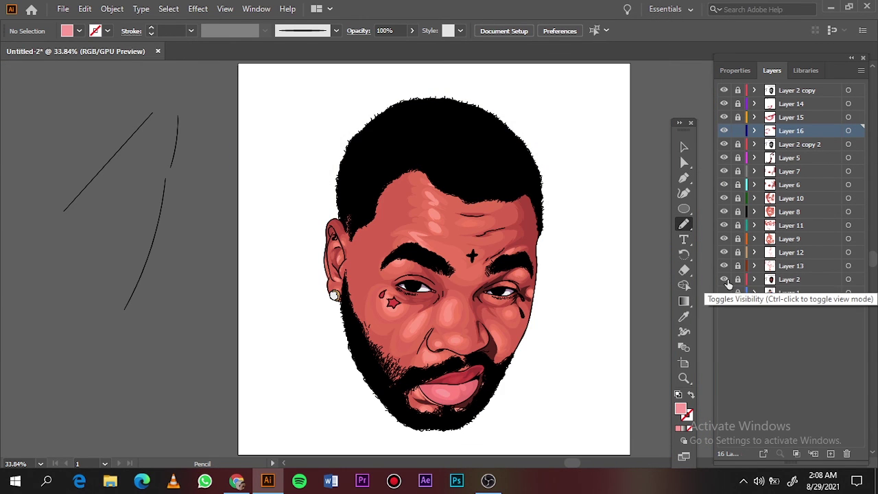
click(738, 130)
On a new top Layer 17, sample the eye's black and set a #141414 near-black fill.
key(ctrl+l)
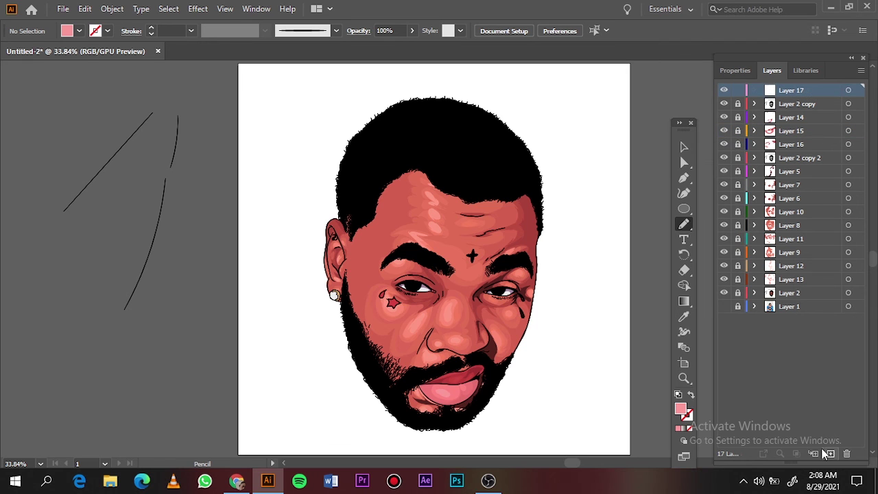
key(i)
scroll(400, 300, up, 5)
click(491, 181)
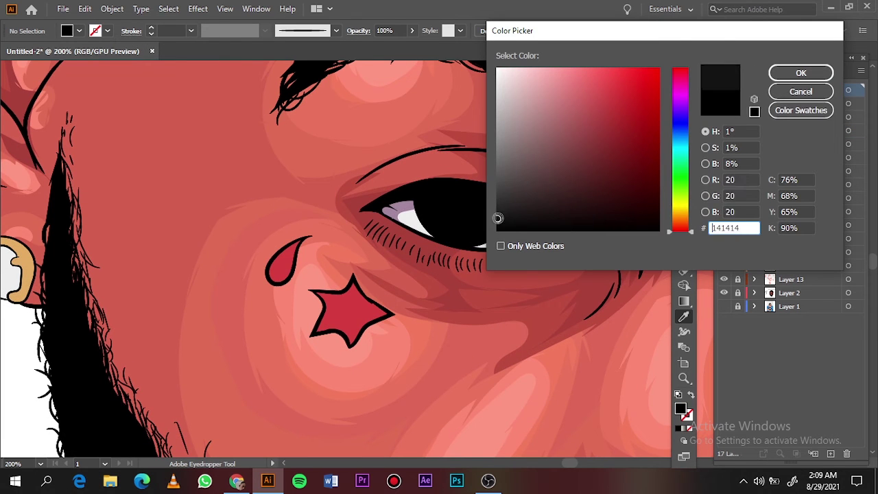
mouse_move(500, 216)
mouse_down()
mouse_move(528, 202)
mouse_move(484, 214)
mouse_up()
key(Return)
key(n)
Zoom out and toggle the reference photo to compare it with the cartoon.
scroll(439, 275, down, 5)
scroll(504, 315, up, 5)
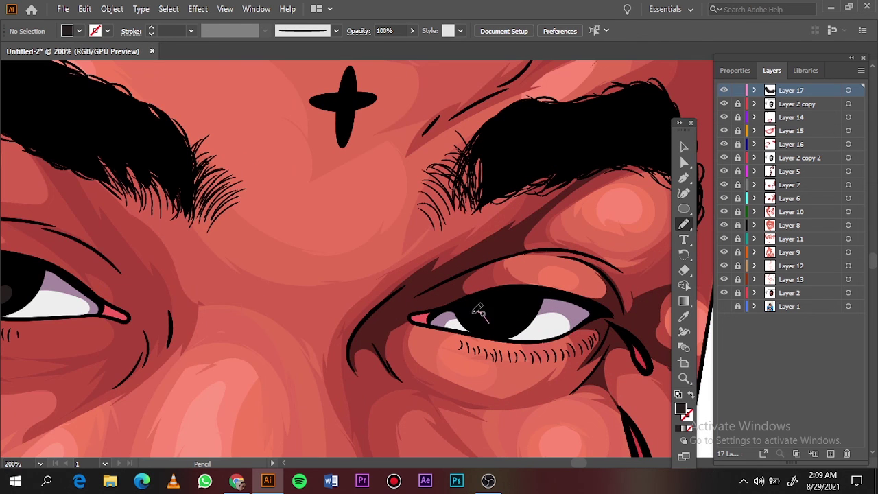
key(ctrl+0)
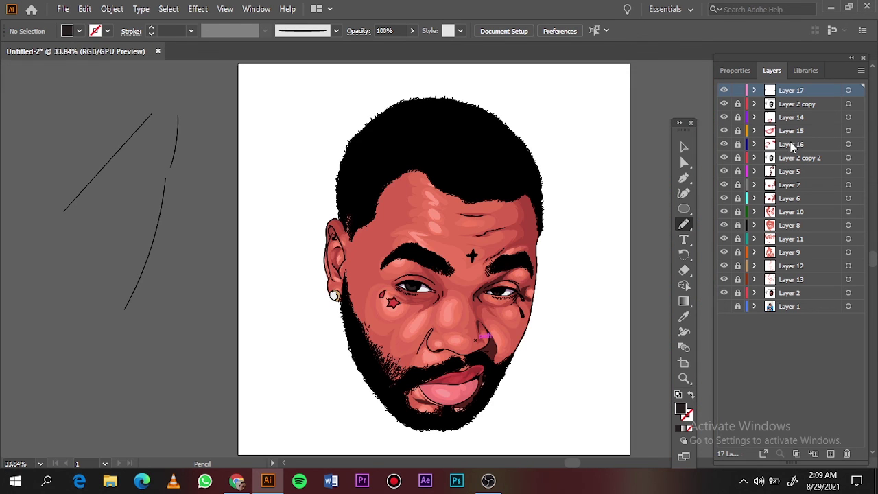
alt+click(725, 306)
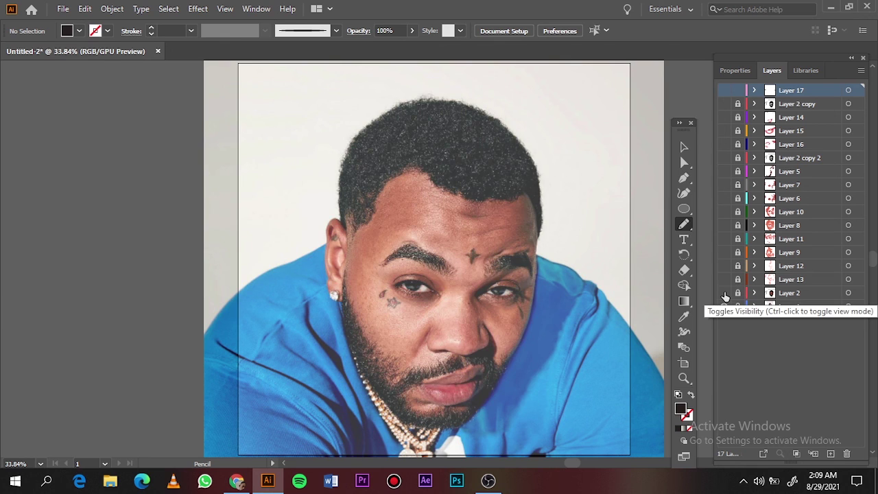
alt+click(724, 307)
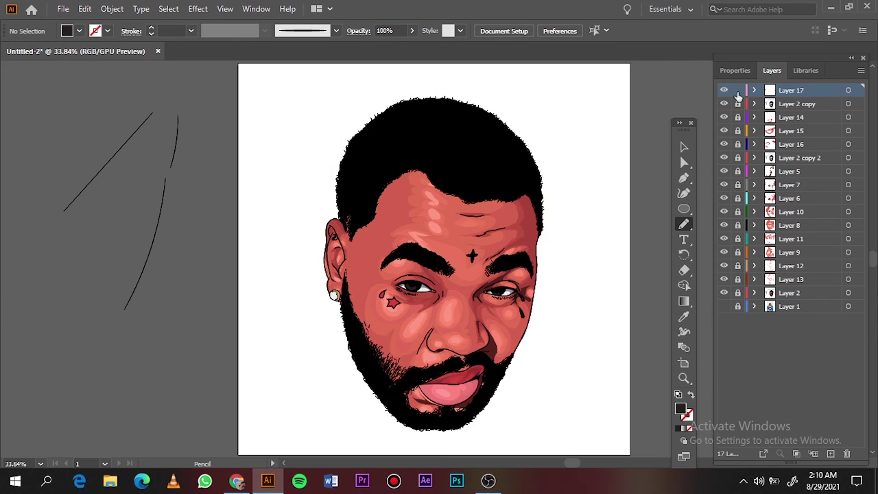
click(831, 454)
Draw a thin four-pointed star beside the face and resize it.
drag(684, 208, 721, 251)
drag(185, 177, 184, 134)
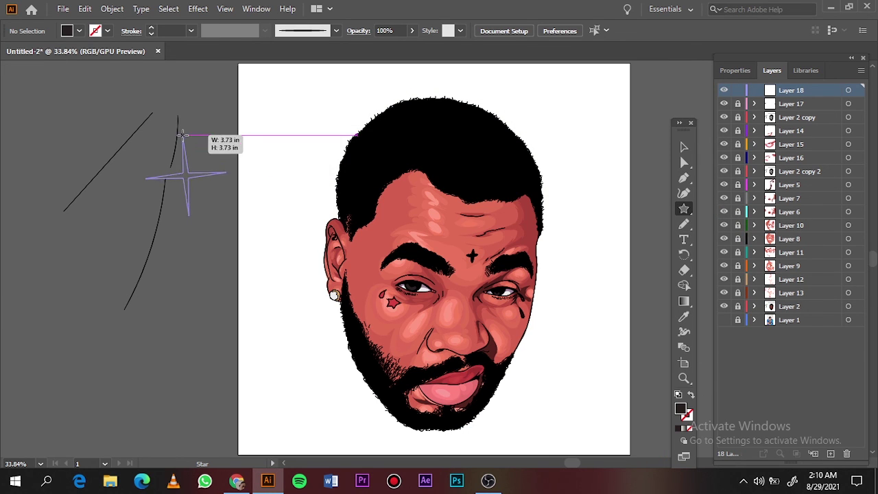
key(v)
scroll(182, 215, down, 5)
scroll(183, 215, up, 5)
mouse_move(181, 204)
mouse_down()
mouse_move(182, 237)
mouse_move(187, 228)
mouse_up()
Reshape the sparkle star by pulling its bottom anchor point.
key(a)
mouse_move(187, 175)
mouse_down()
mouse_move(187, 197)
mouse_move(323, 260)
mouse_up()
key(v)
alt+scroll(323, 261, up, 5)
alt+scroll(315, 253, down, 2)
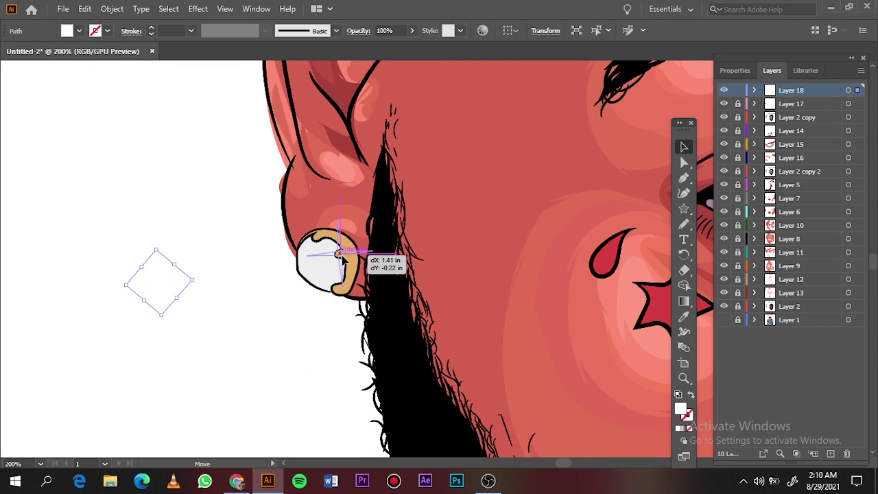